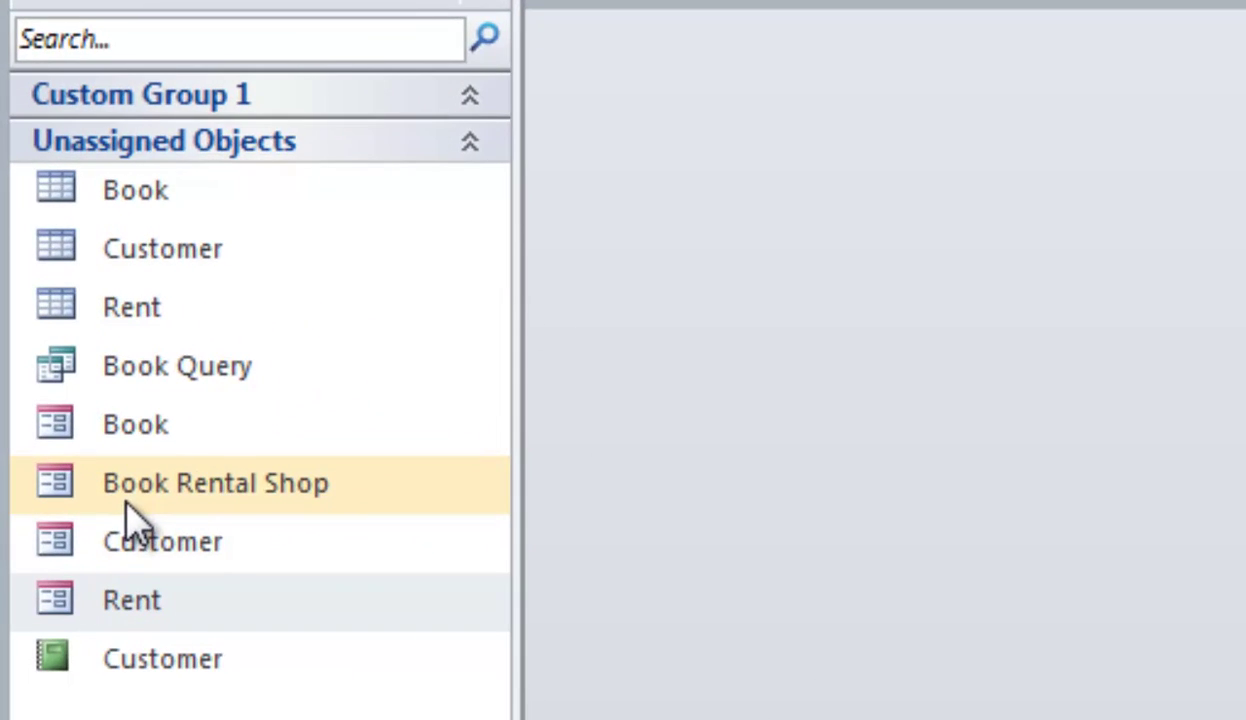
Open the Book Rental Shop form, go to its Renting form and dismiss the Windows color scheme message
double_click(62, 510)
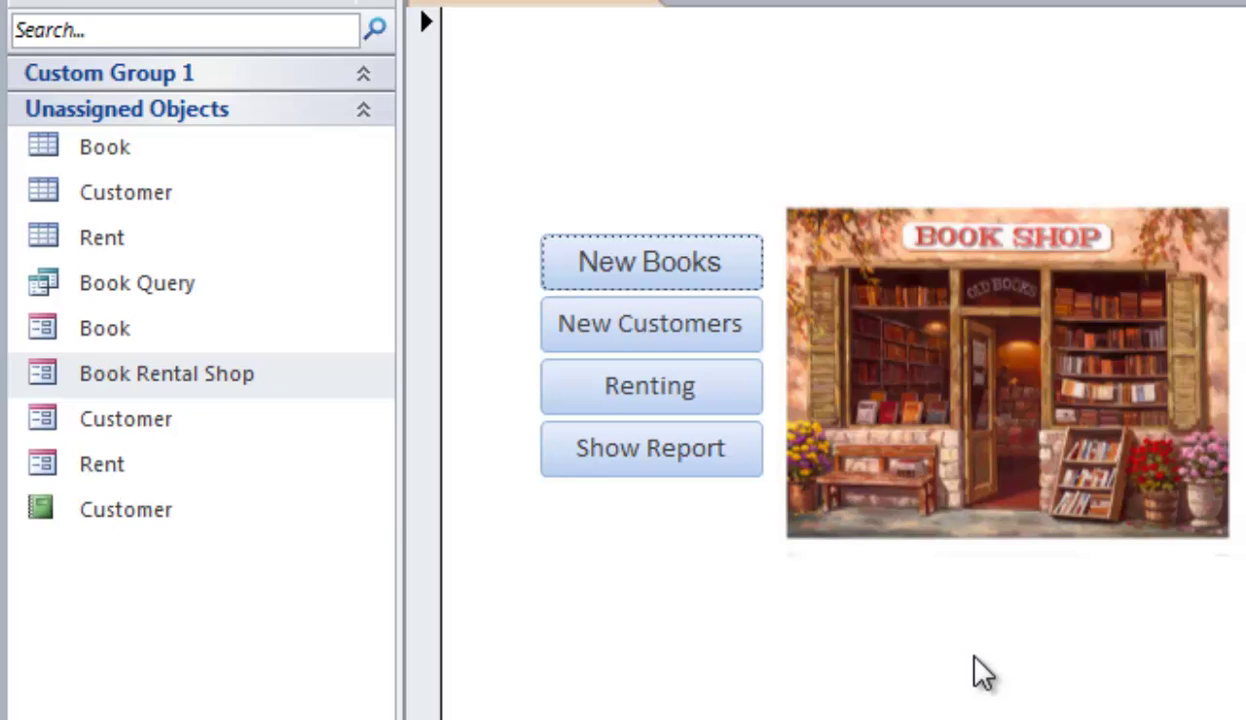
left_click(640, 387)
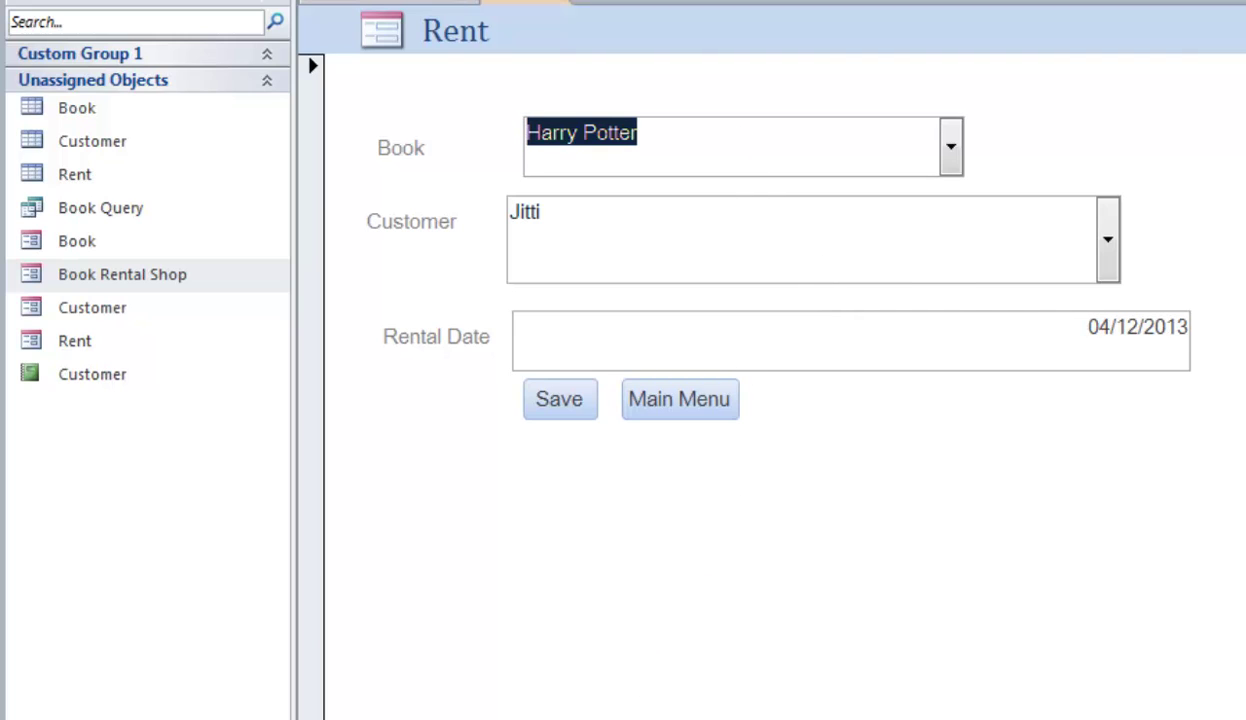
key("ctrl+plus")
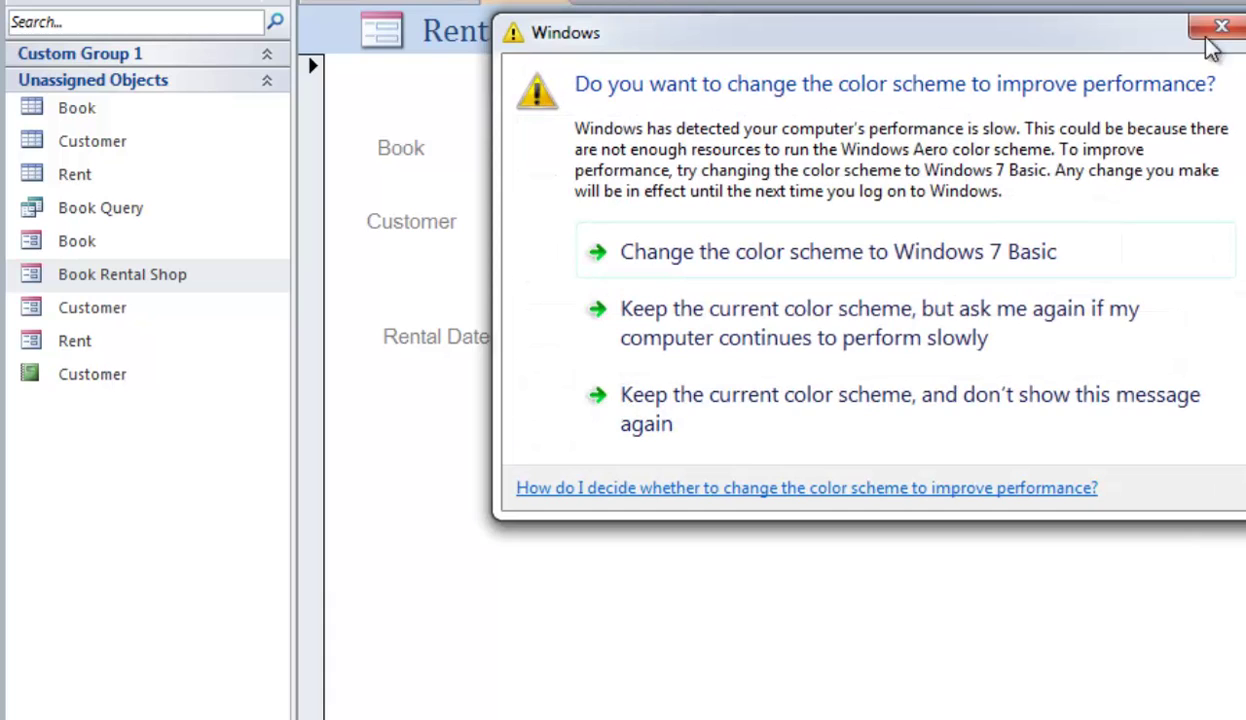
left_click(1205, 31)
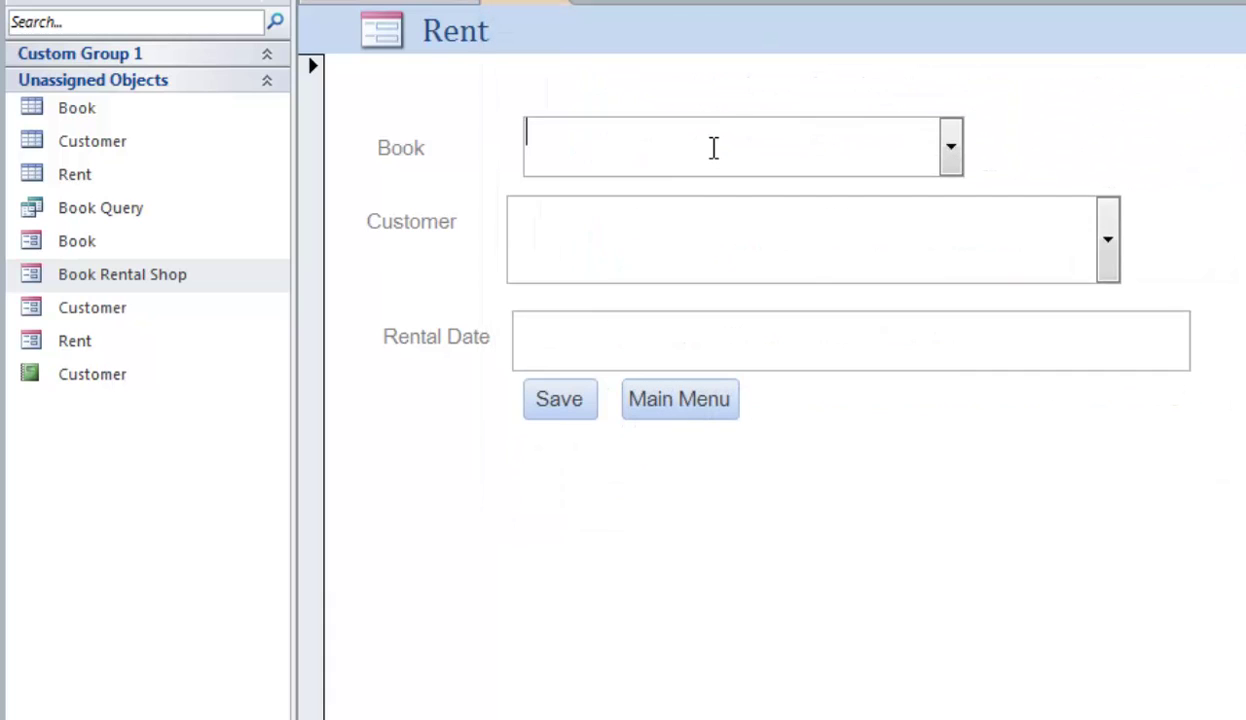
Add and save a rental record for Harry Potter, selecting an existing customer and setting the rental date to 04/12/2013
type("ha")
key("Tab")
key("Tab")
left_click(759, 207)
type("jitti")
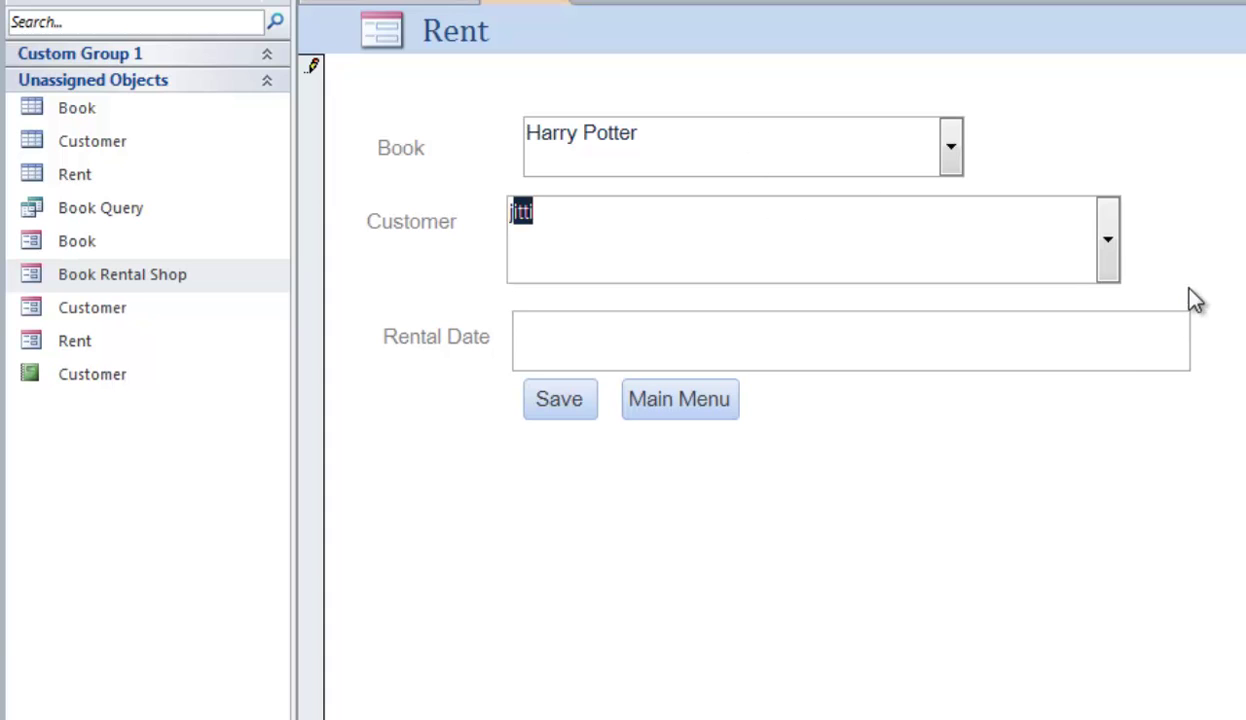
left_click(1108, 240)
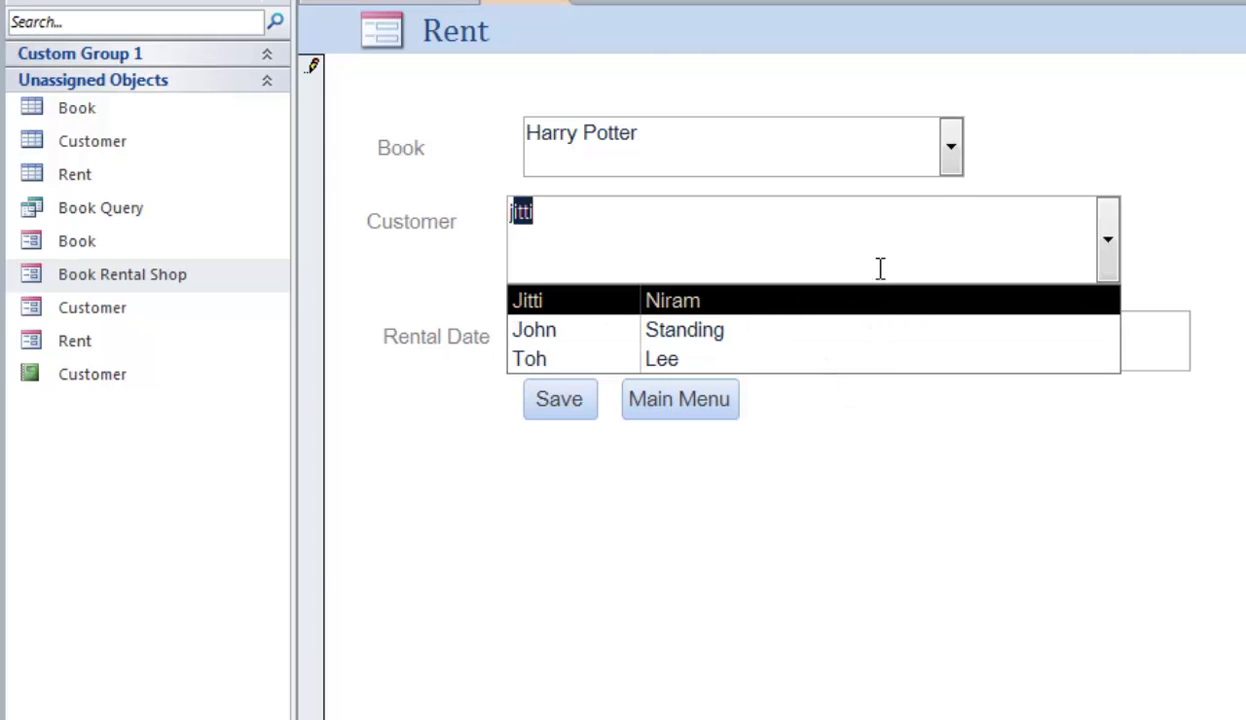
left_click(672, 308)
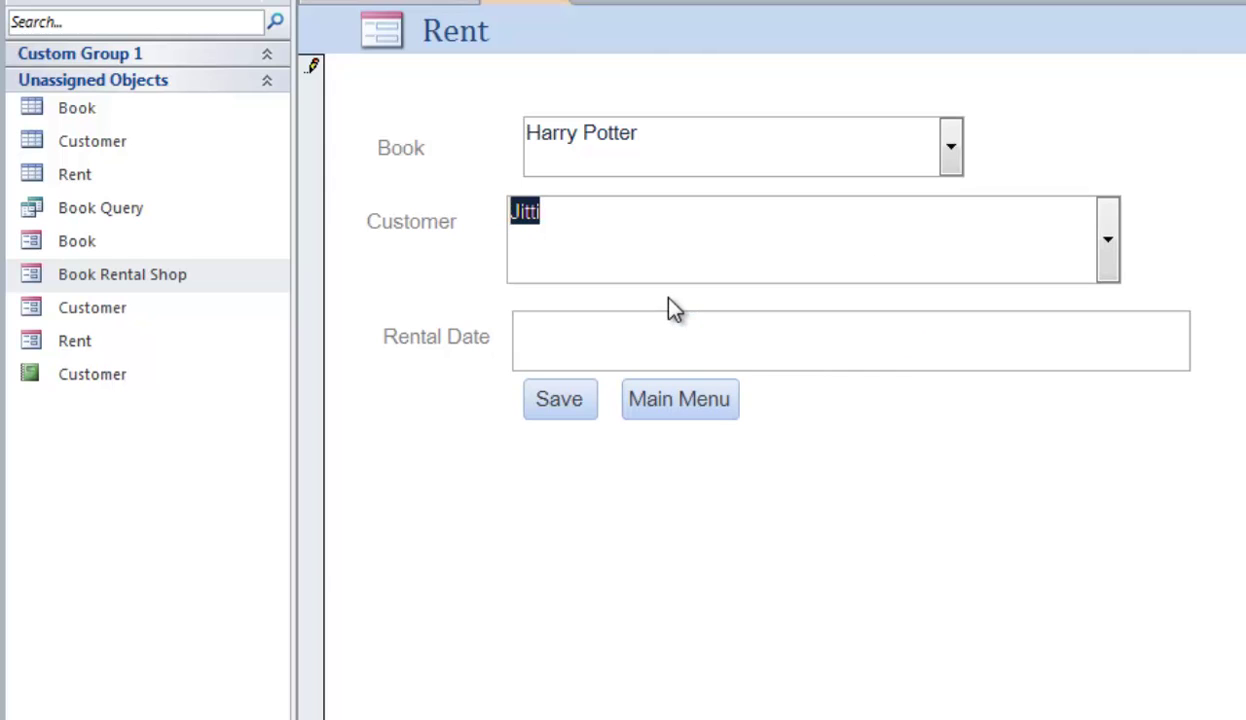
left_click(868, 336)
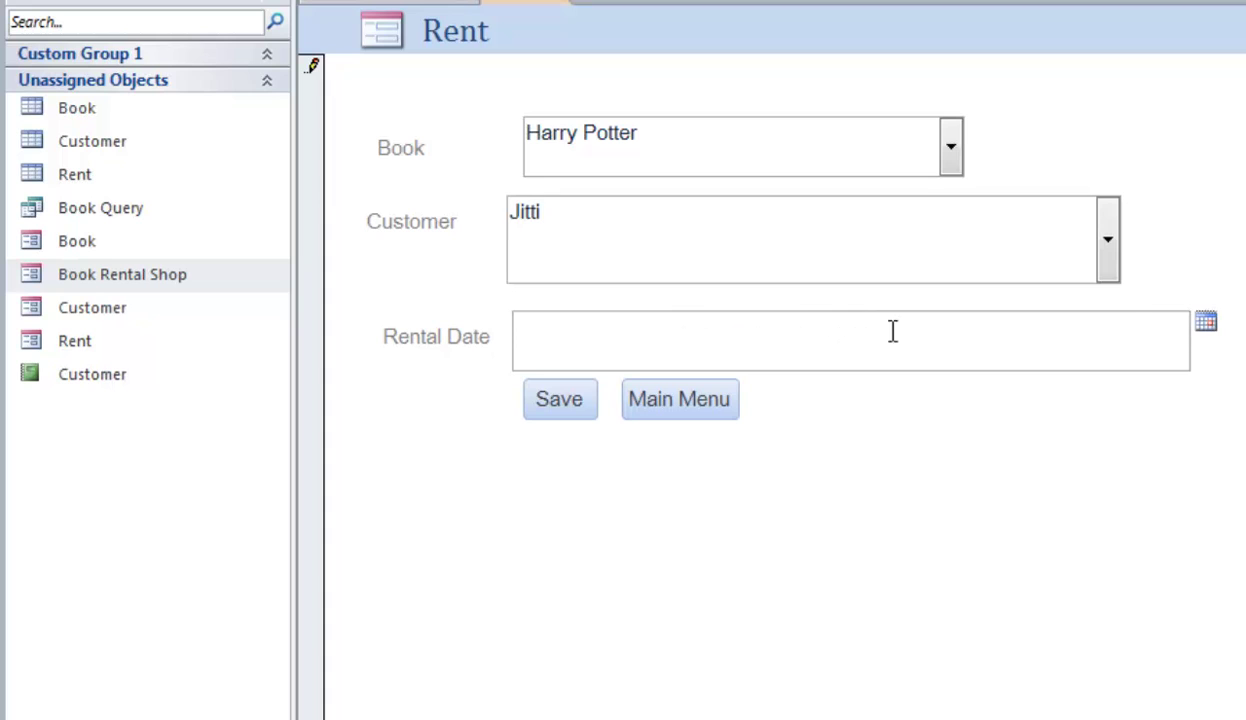
left_click(1204, 322)
left_click(1104, 552)
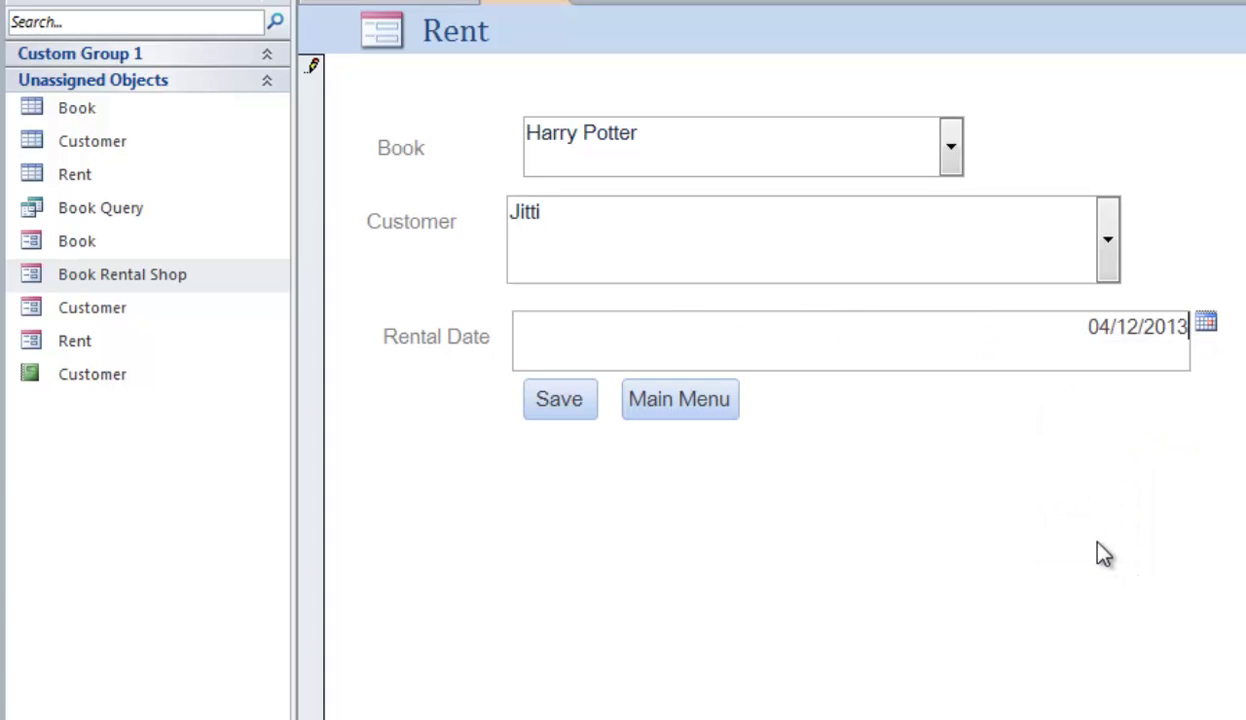
left_click(562, 415)
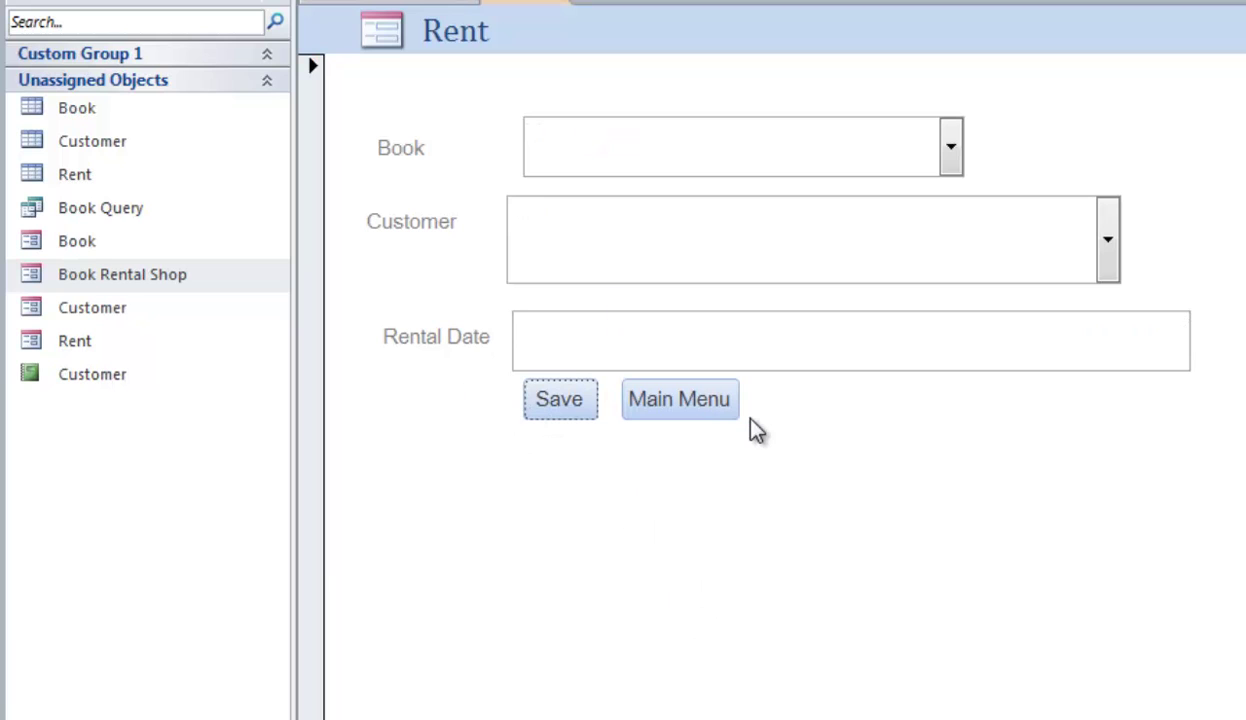
Open the Rent table and permanently delete all of its rental records
double_click(37, 178)
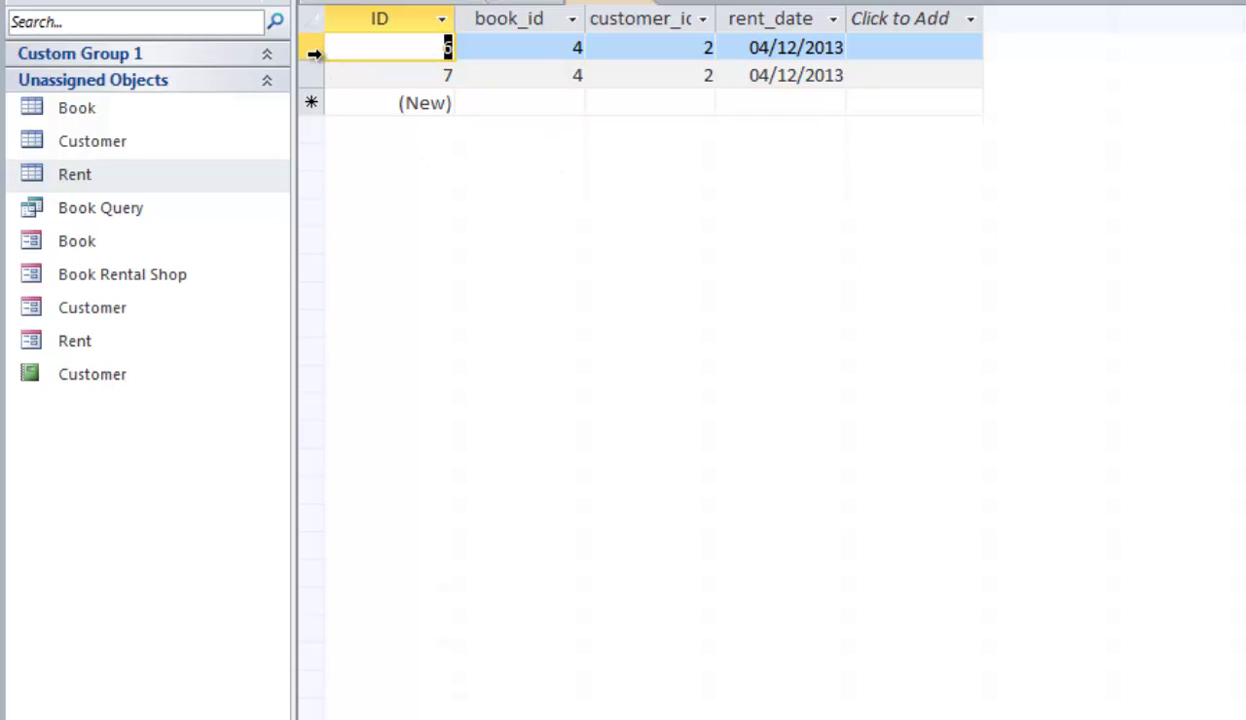
left_click(314, 48)
left_click(311, 75, "shift")
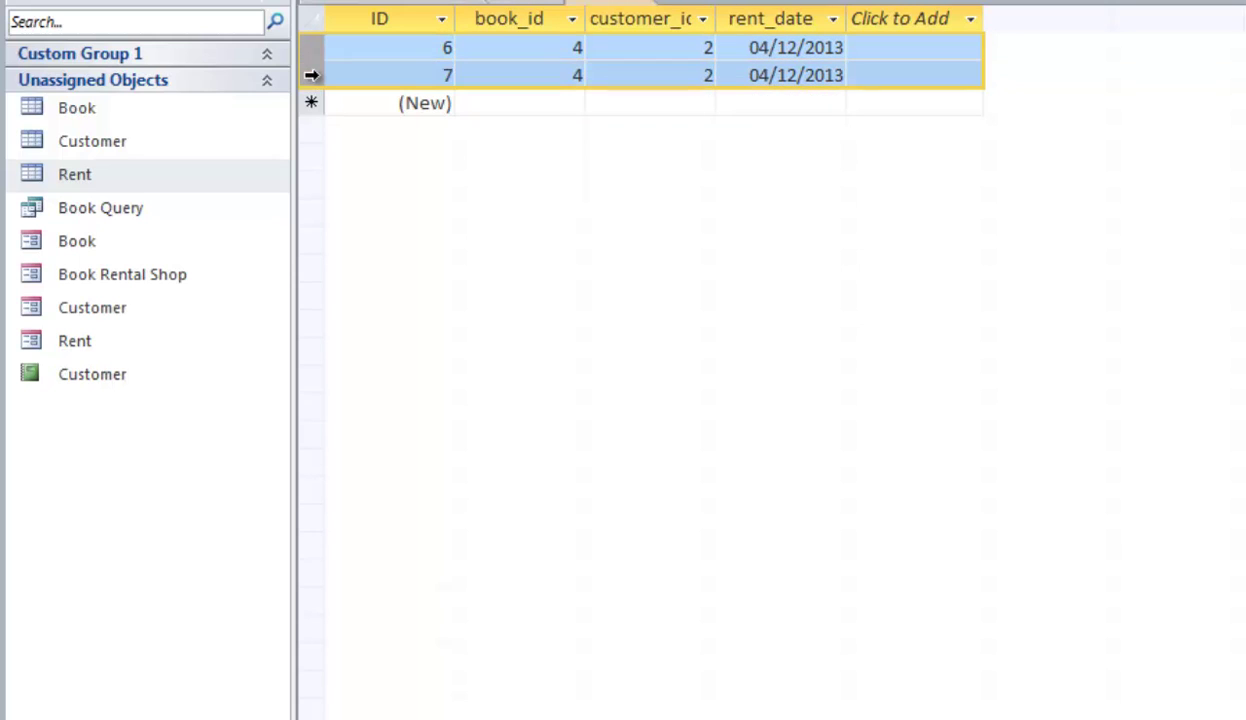
key("Delete")
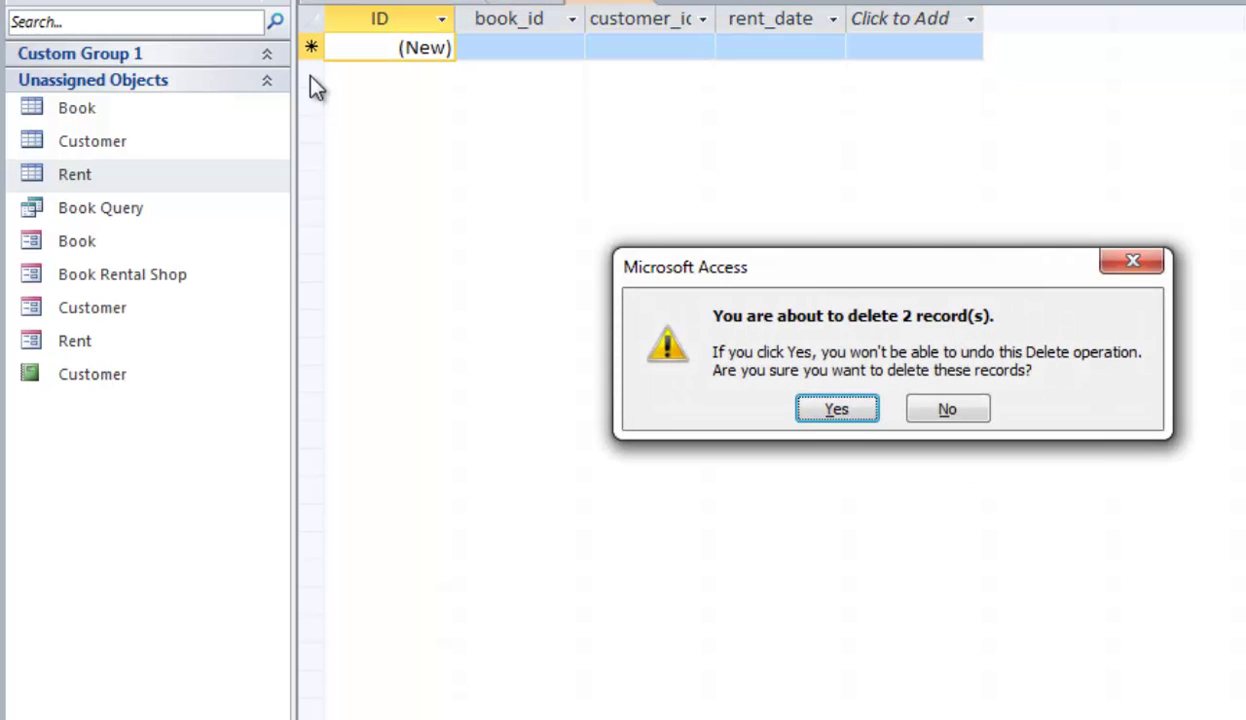
left_click(837, 411)
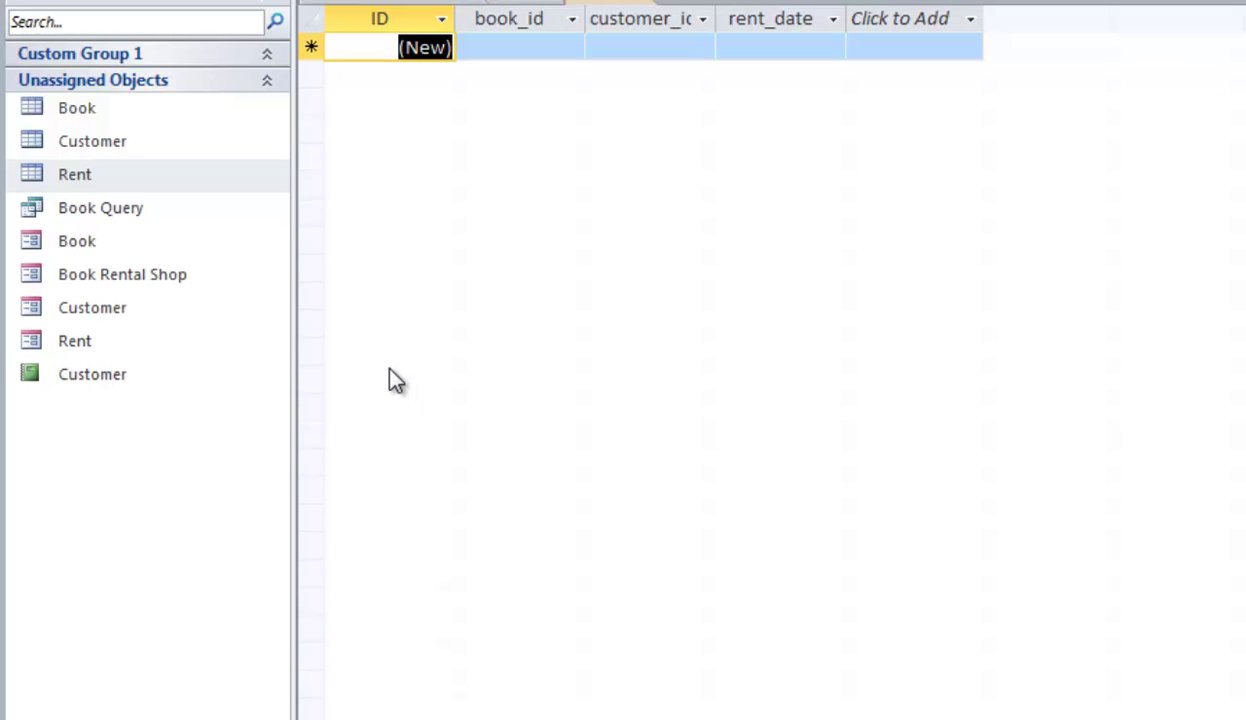
Delete the Book Query from the database and close all open objects
right_click(92, 210)
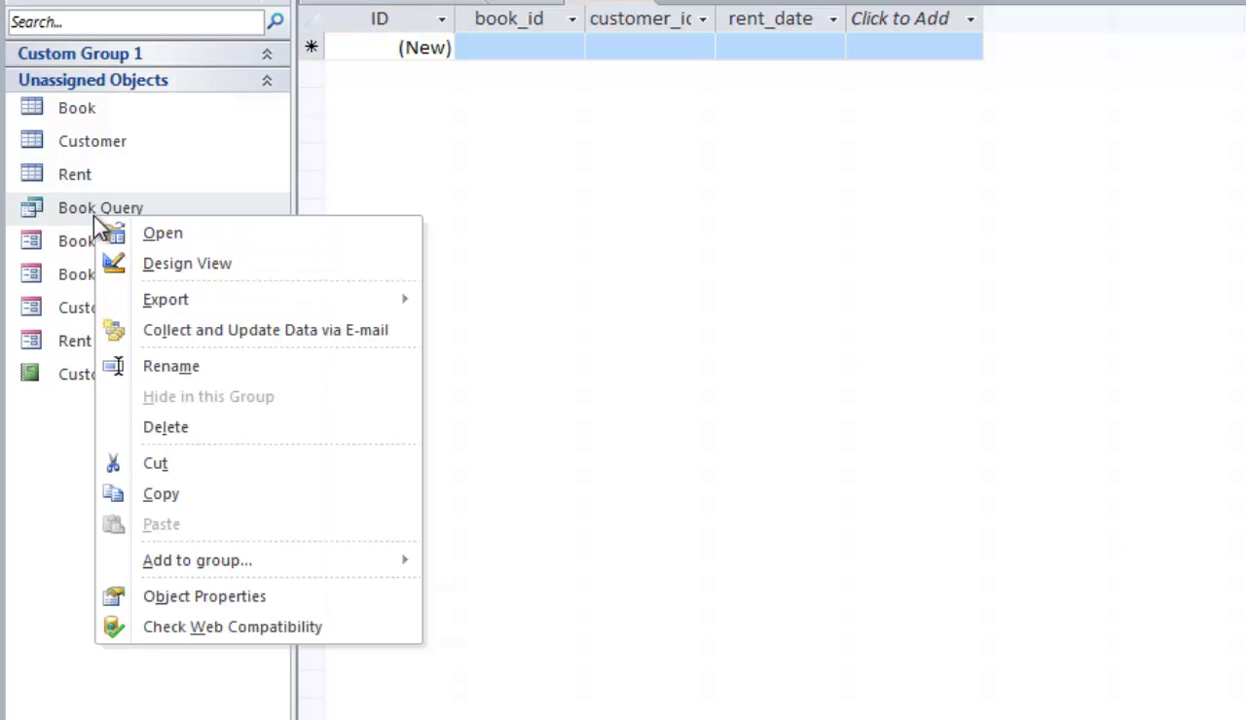
left_click(201, 428)
left_click(752, 397)
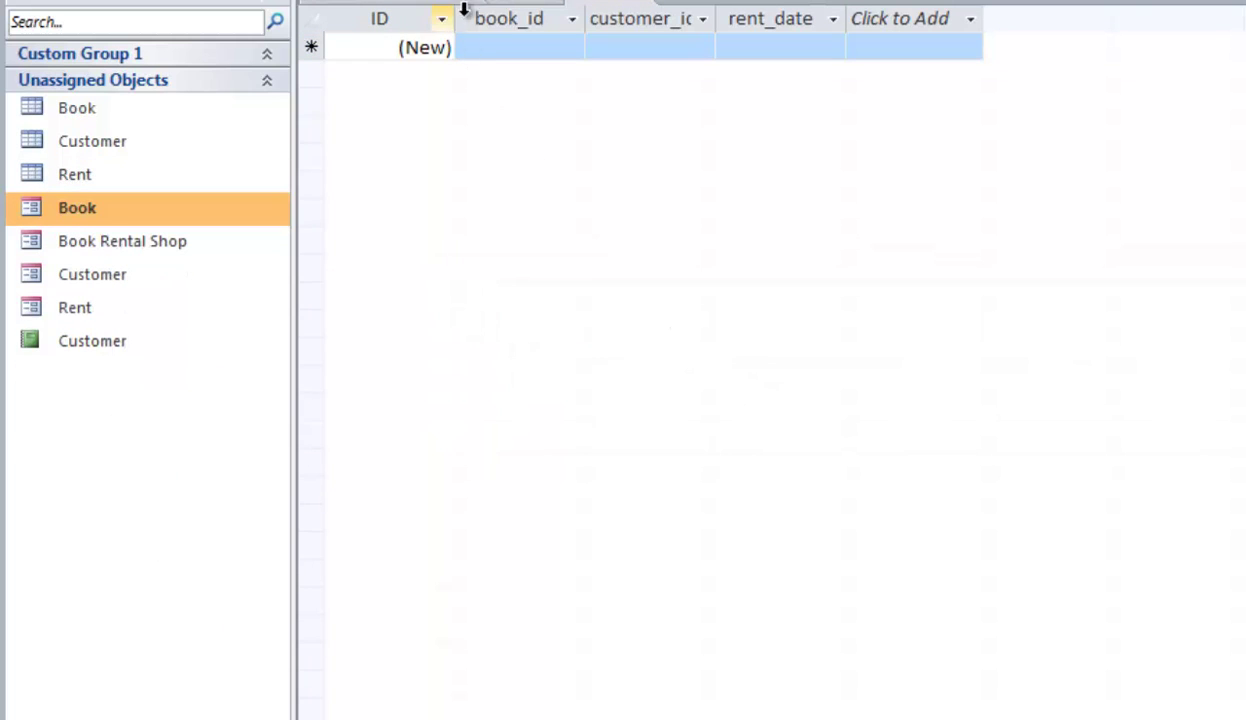
right_click(372, 8)
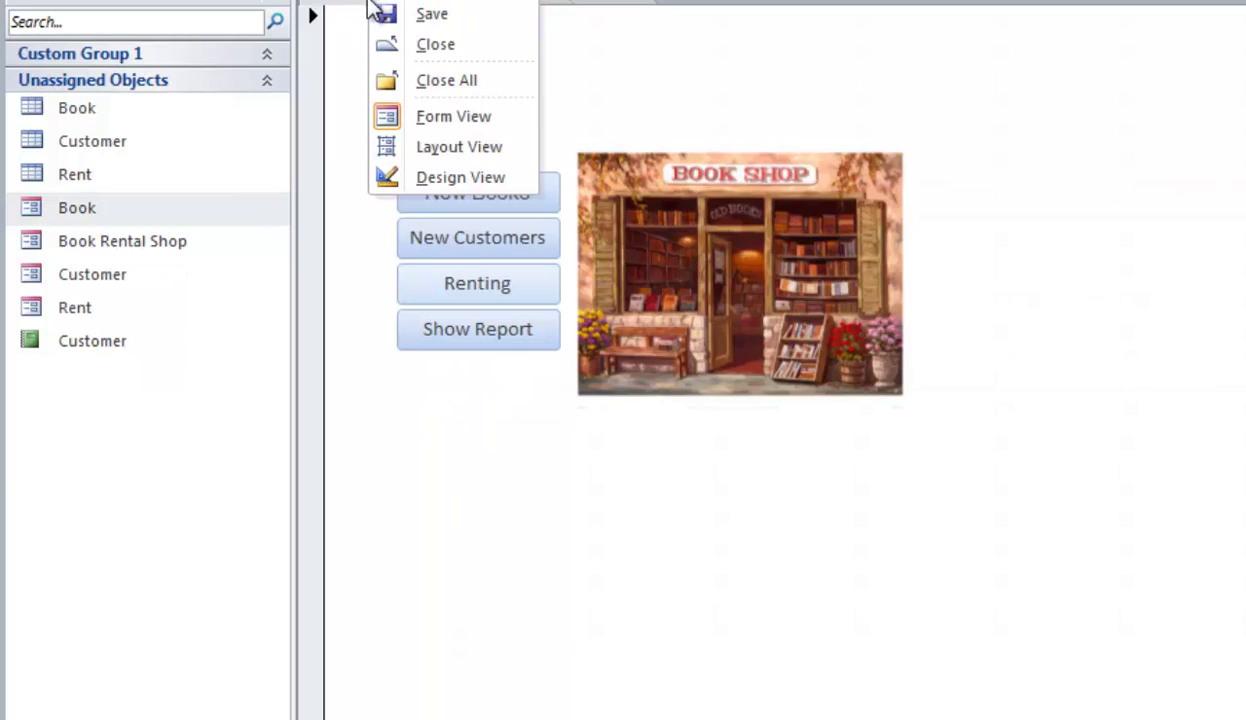
left_click(465, 86)
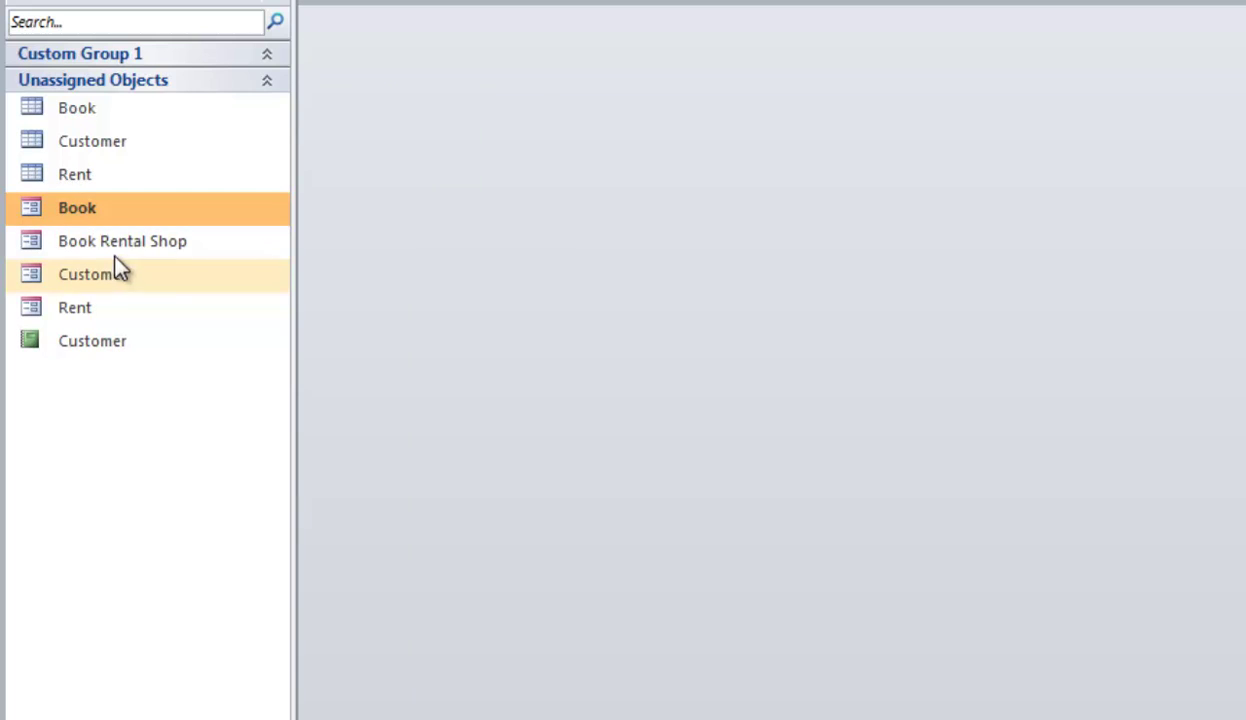
Check the Rent form, close it and permanently delete the form from the database
double_click(44, 308)
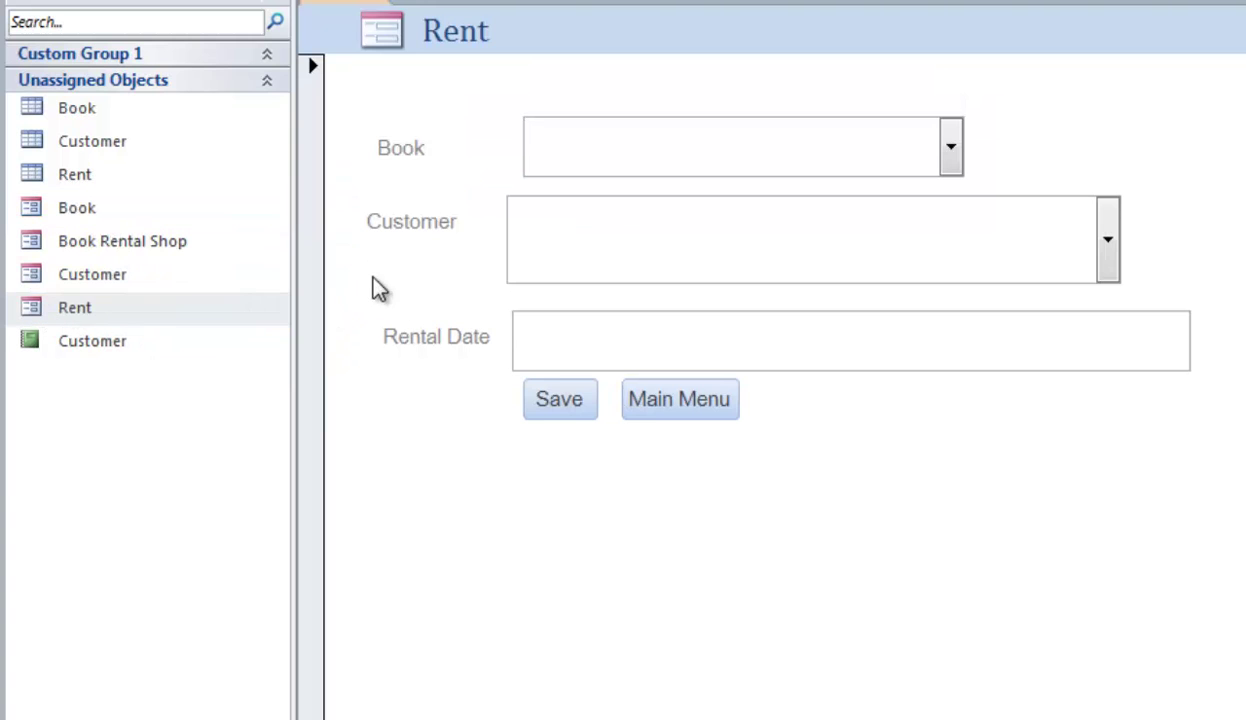
right_click(340, 2)
left_click(410, 33)
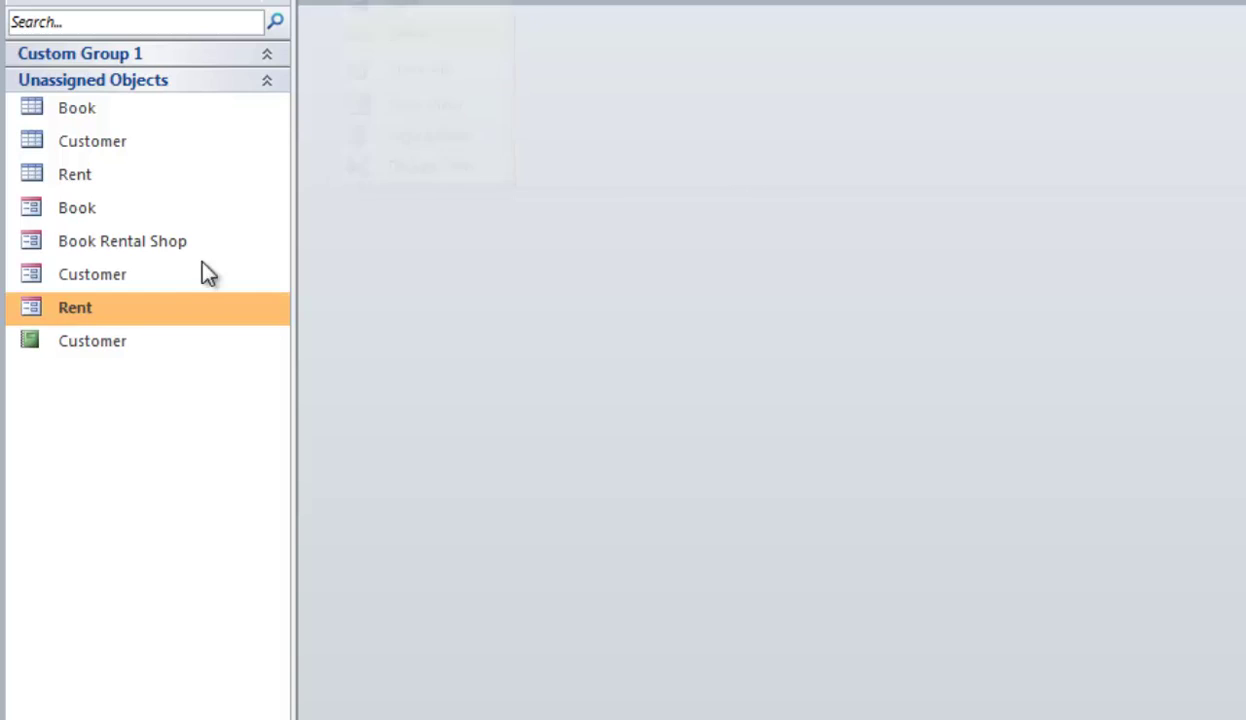
right_click(40, 316)
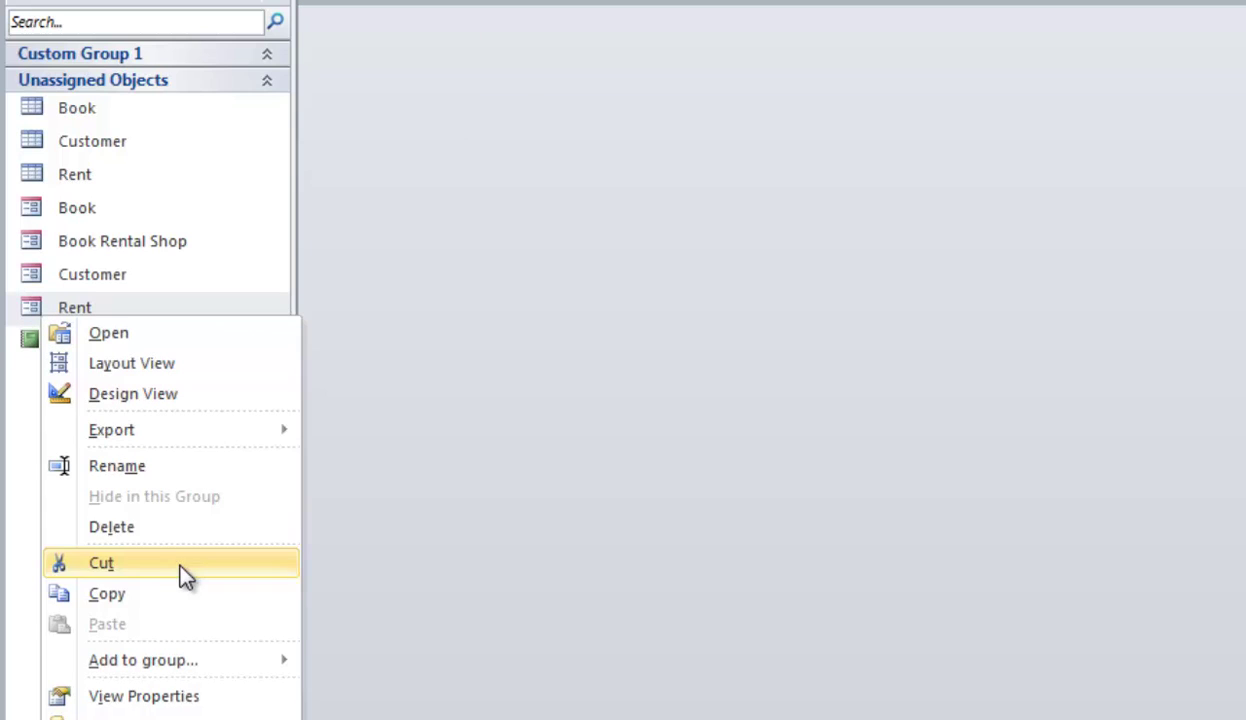
left_click(148, 526)
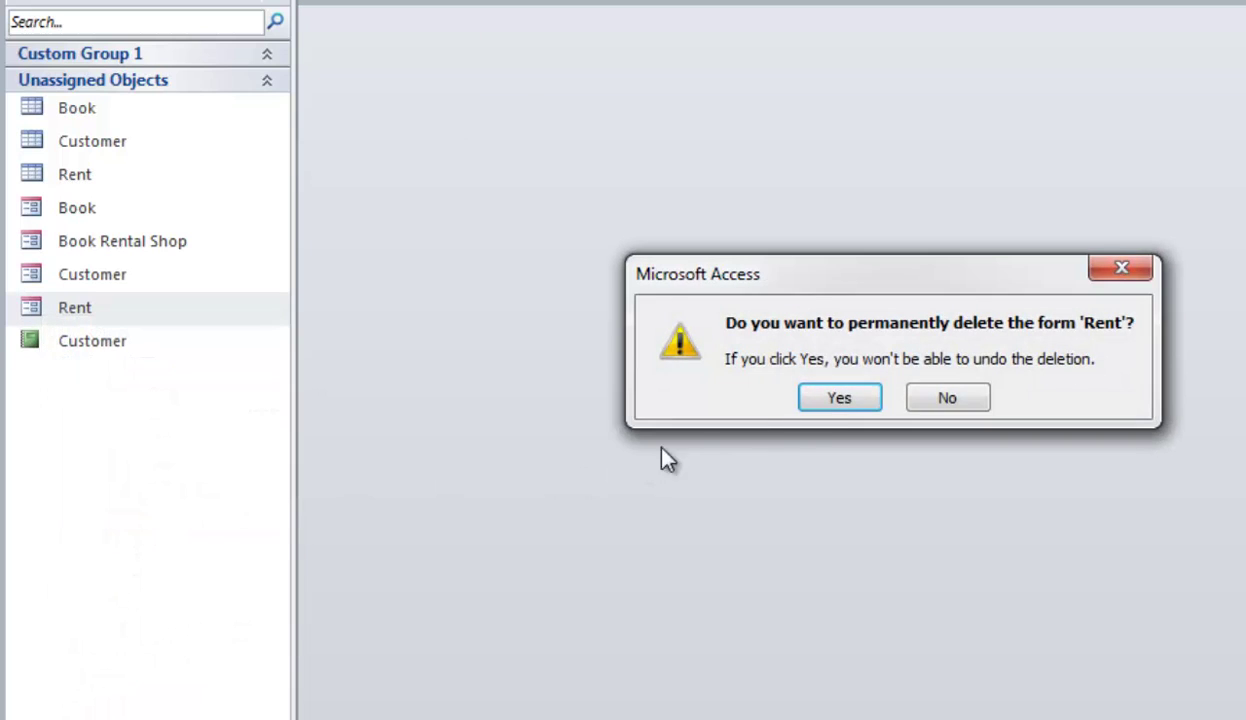
left_click(824, 400)
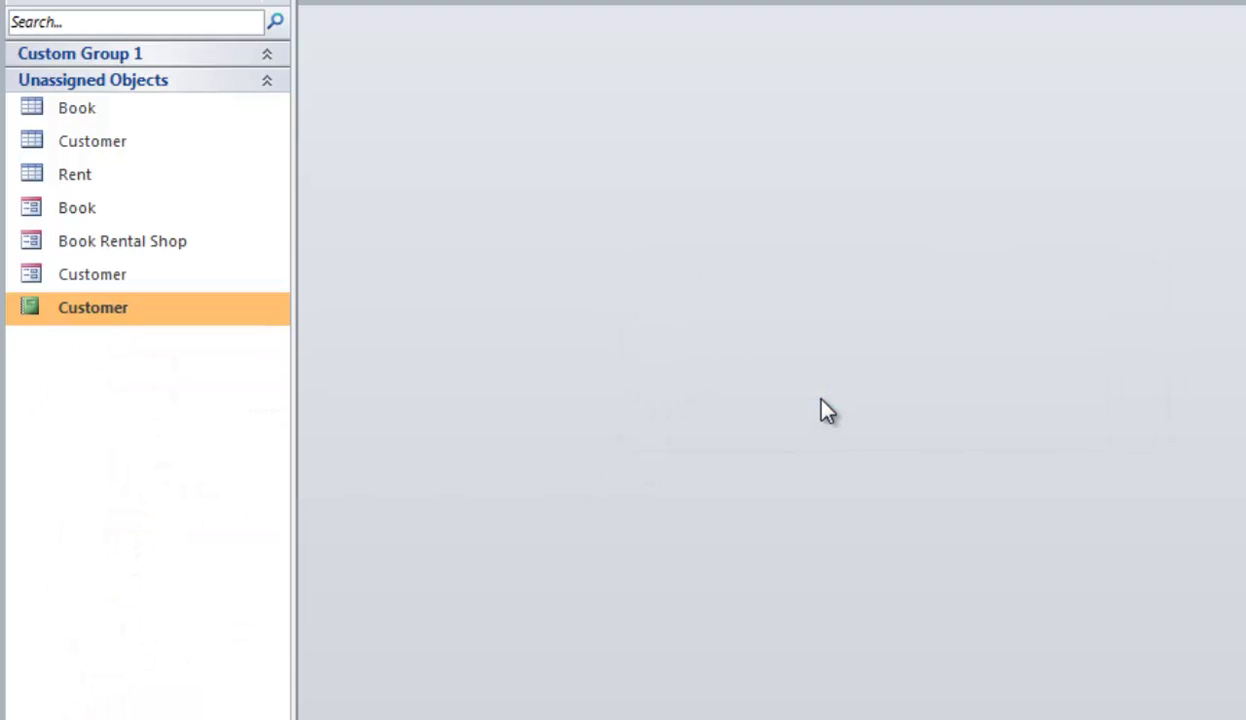
Review the contents of the Book, Customer and Rent tables, and close them all
double_click(34, 106)
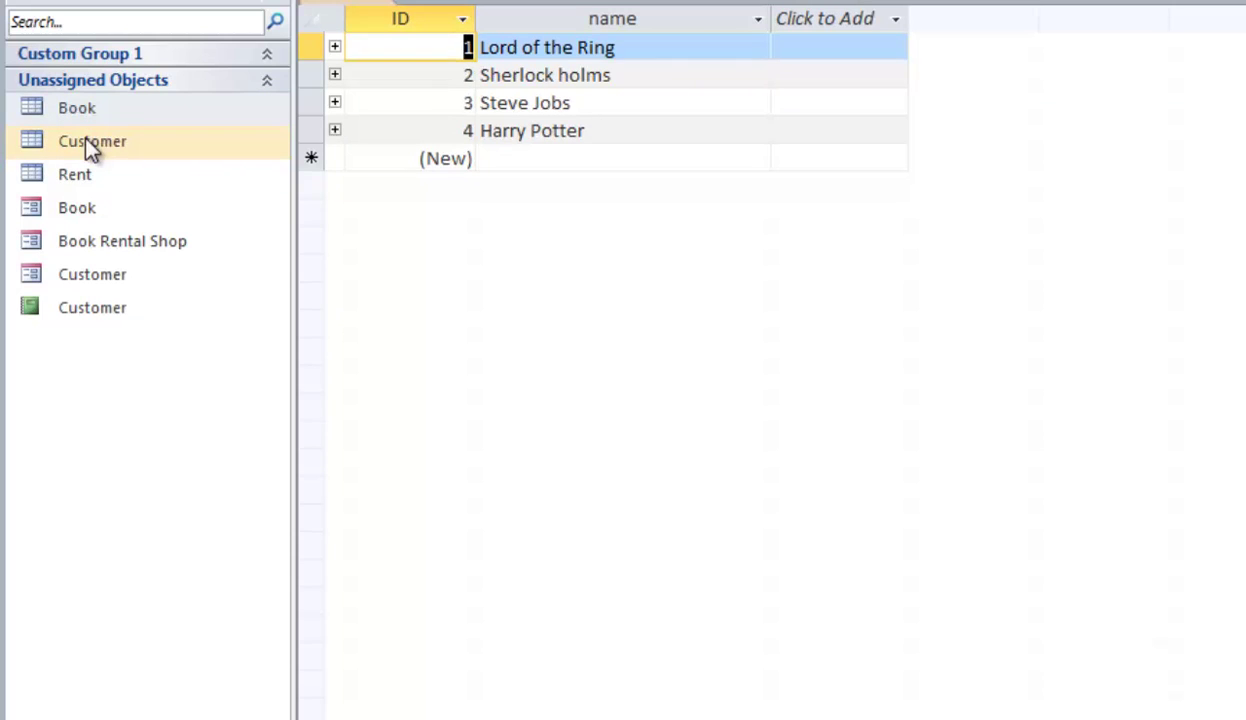
double_click(28, 148)
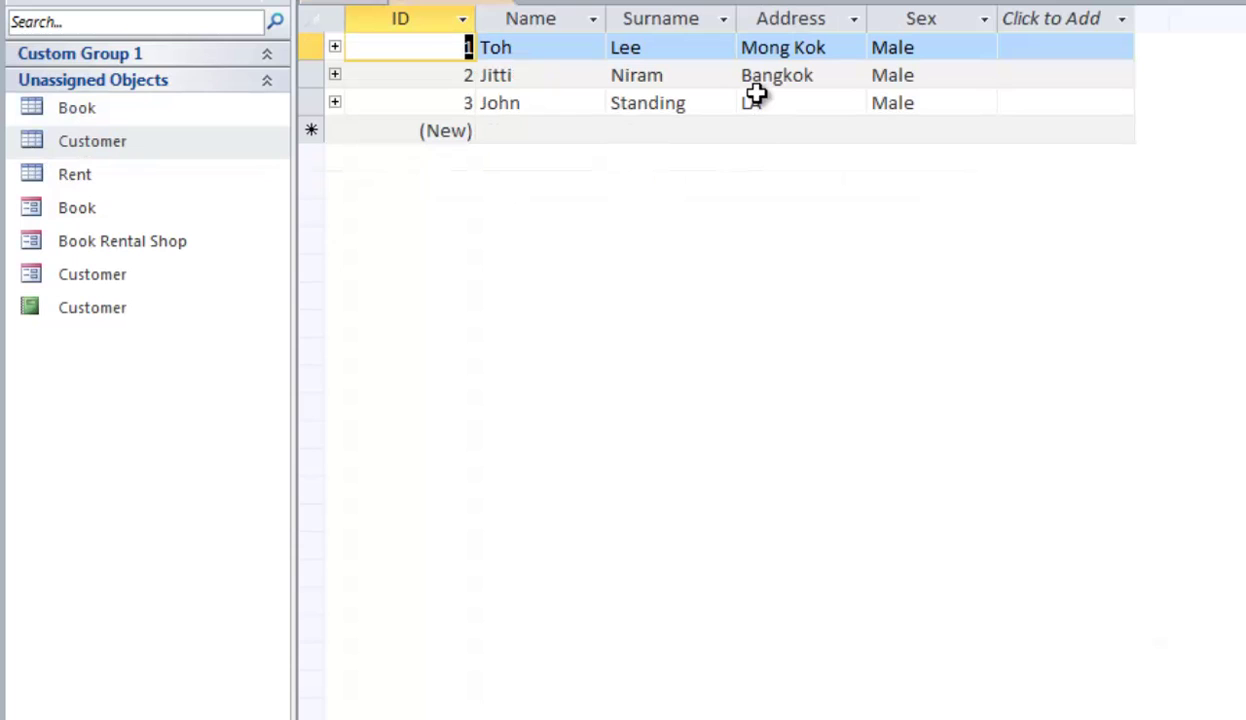
double_click(31, 182)
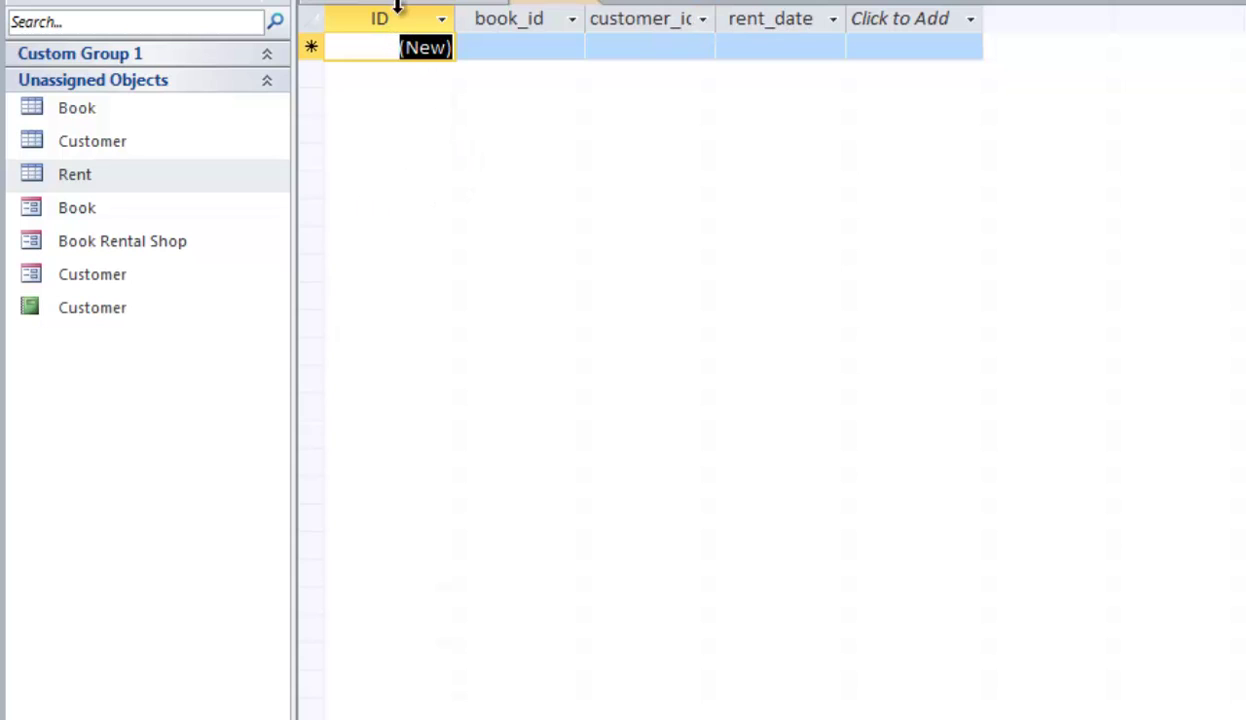
right_click(357, 6)
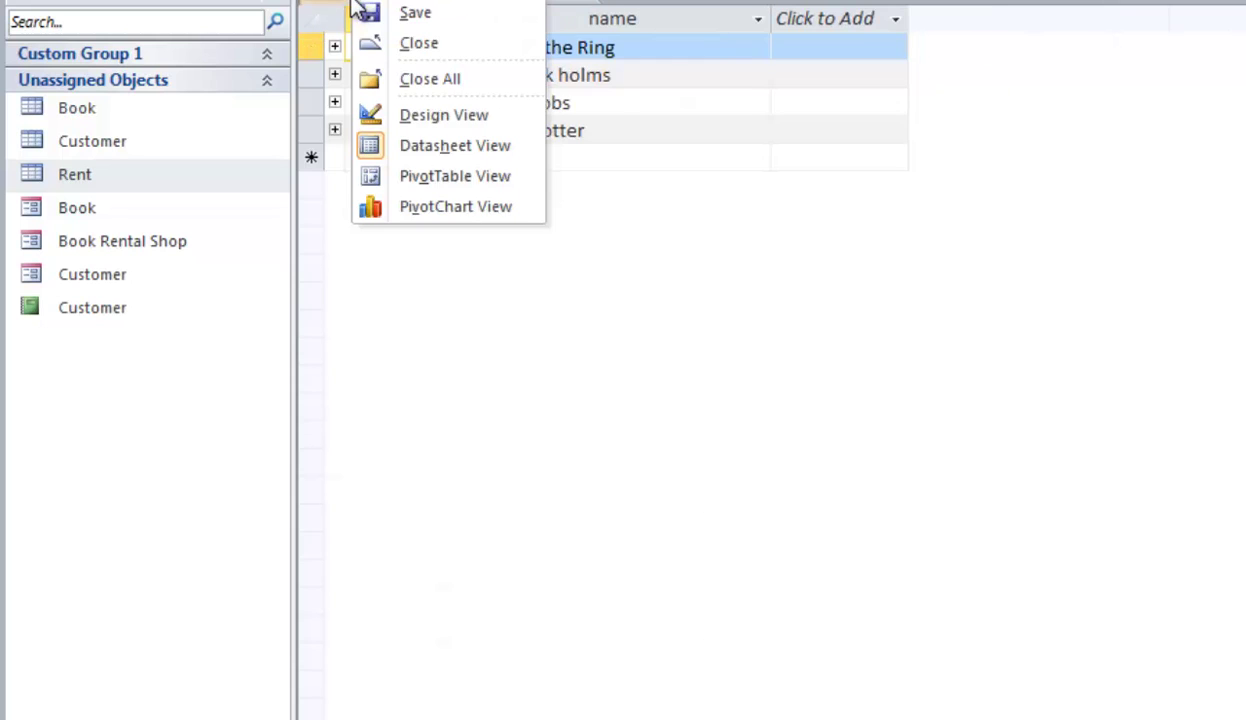
left_click(436, 80)
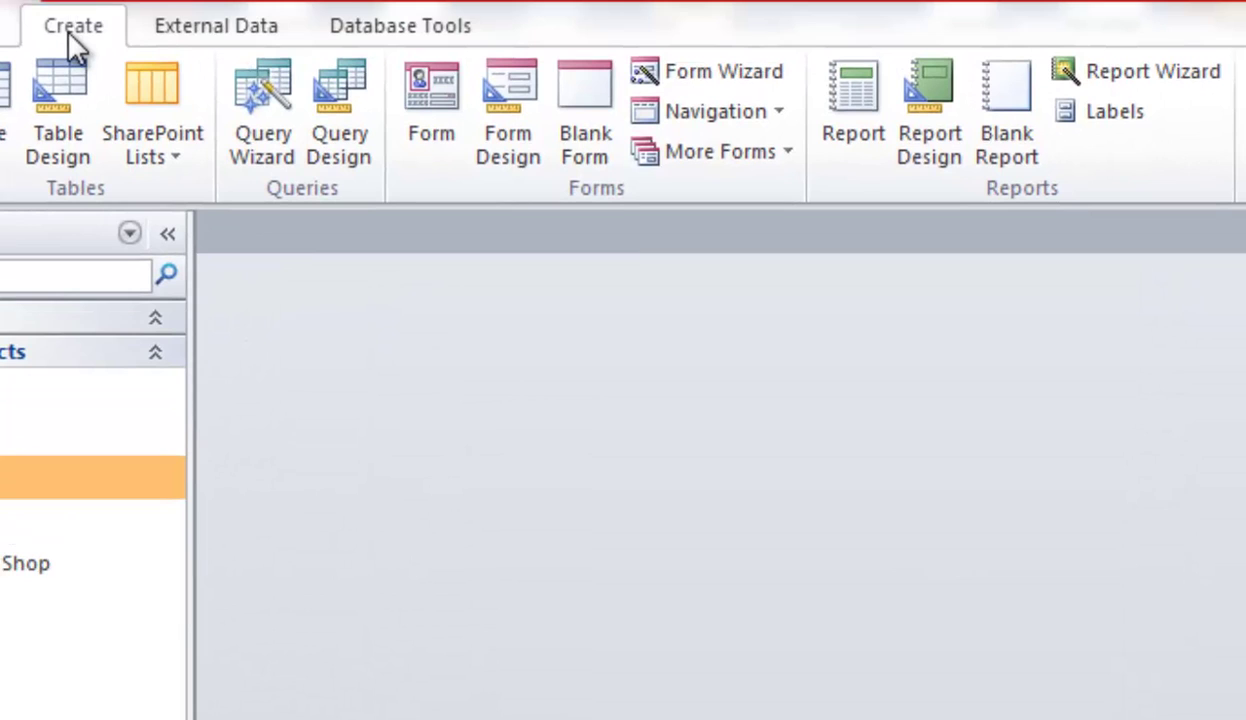
Rearrange the Relationships diagram with Customer below Book and Rent slightly lower beside them, and save the layout on closing
left_click(220, 28)
left_click(335, 30)
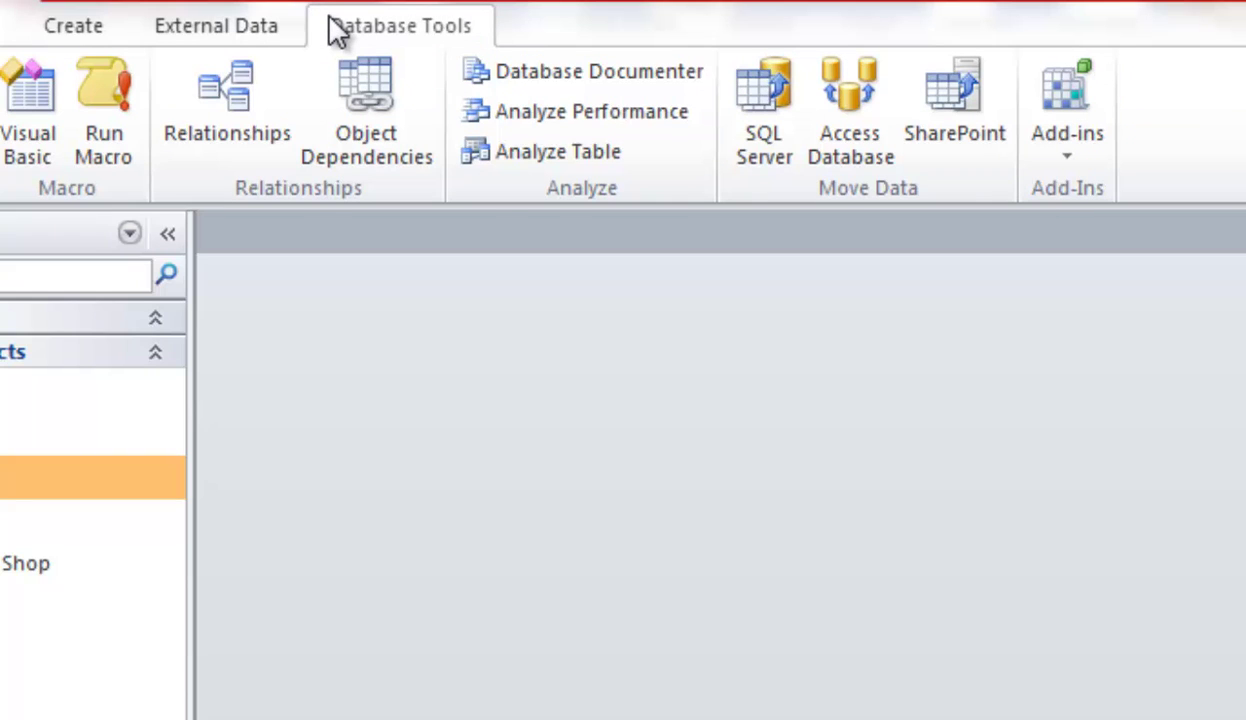
left_click(212, 118)
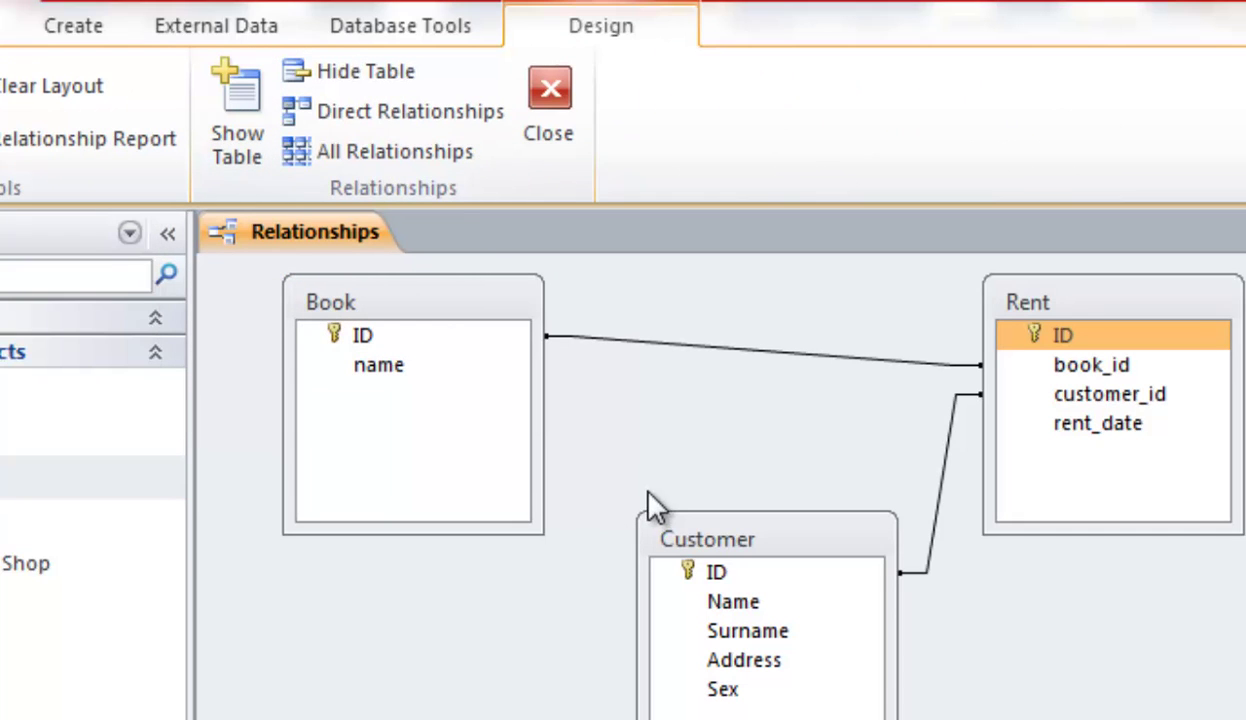
left_click(779, 575)
left_click_drag(745, 540, 484, 612)
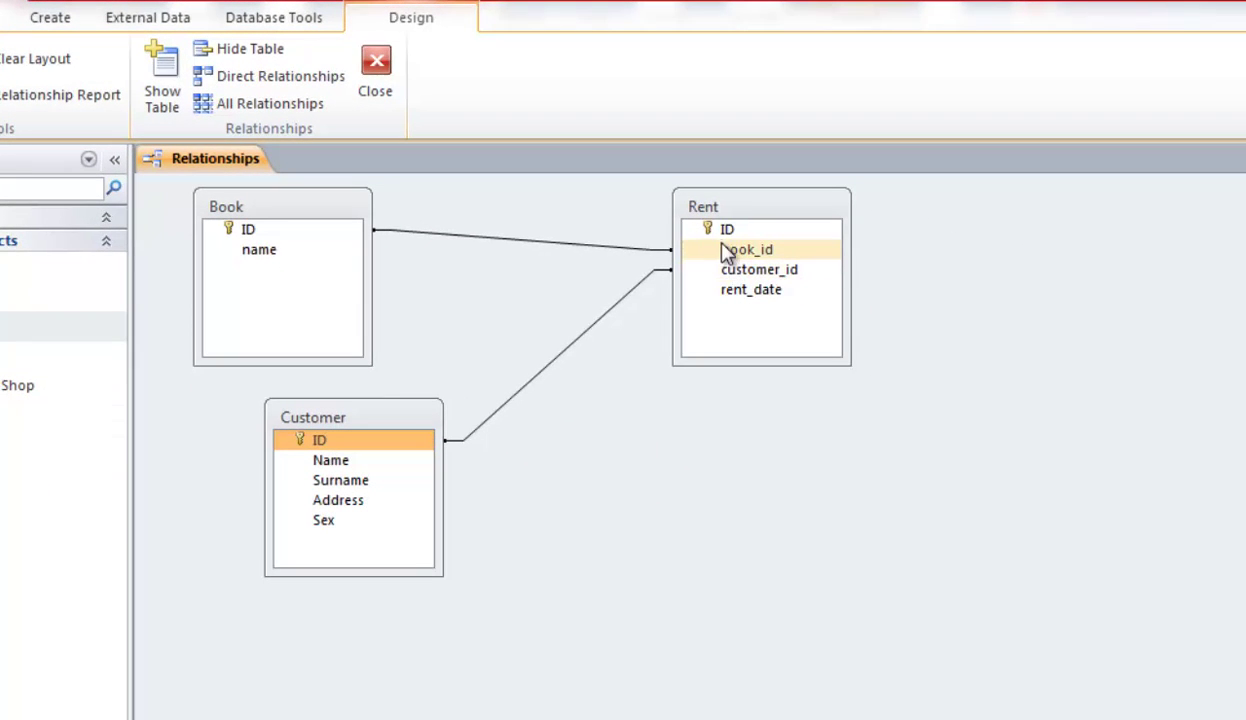
left_click_drag(716, 207, 744, 256)
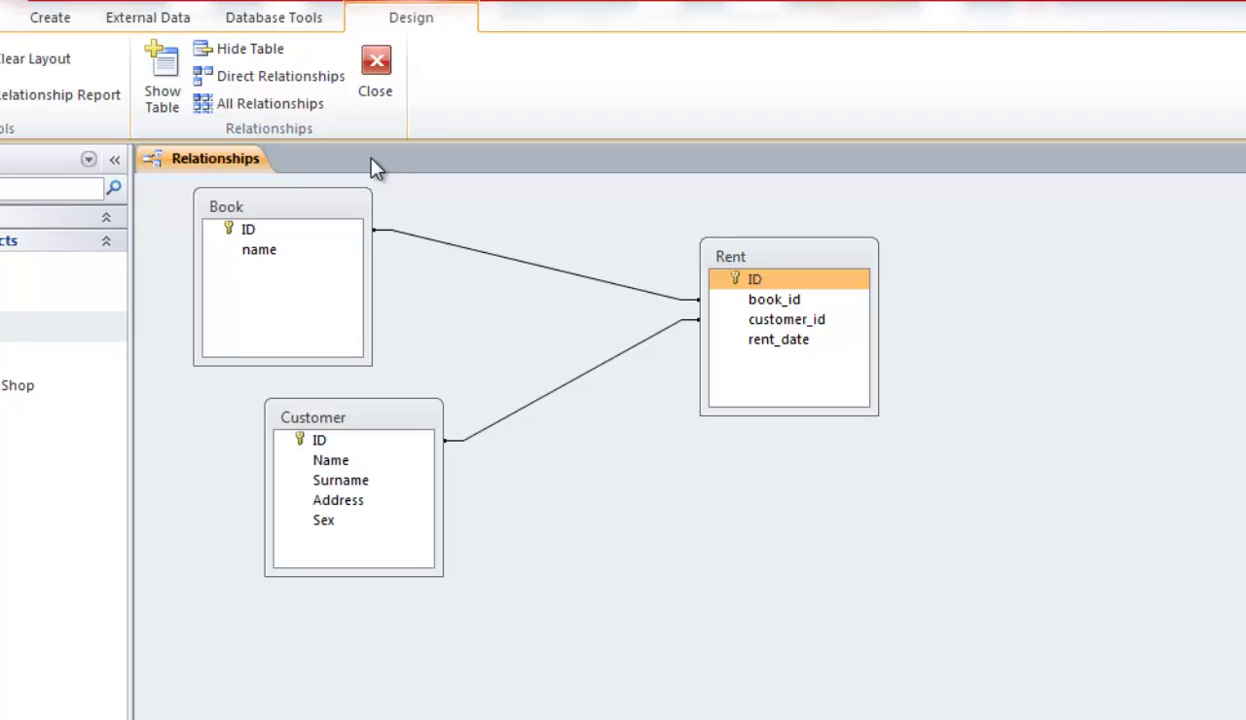
left_click(385, 66)
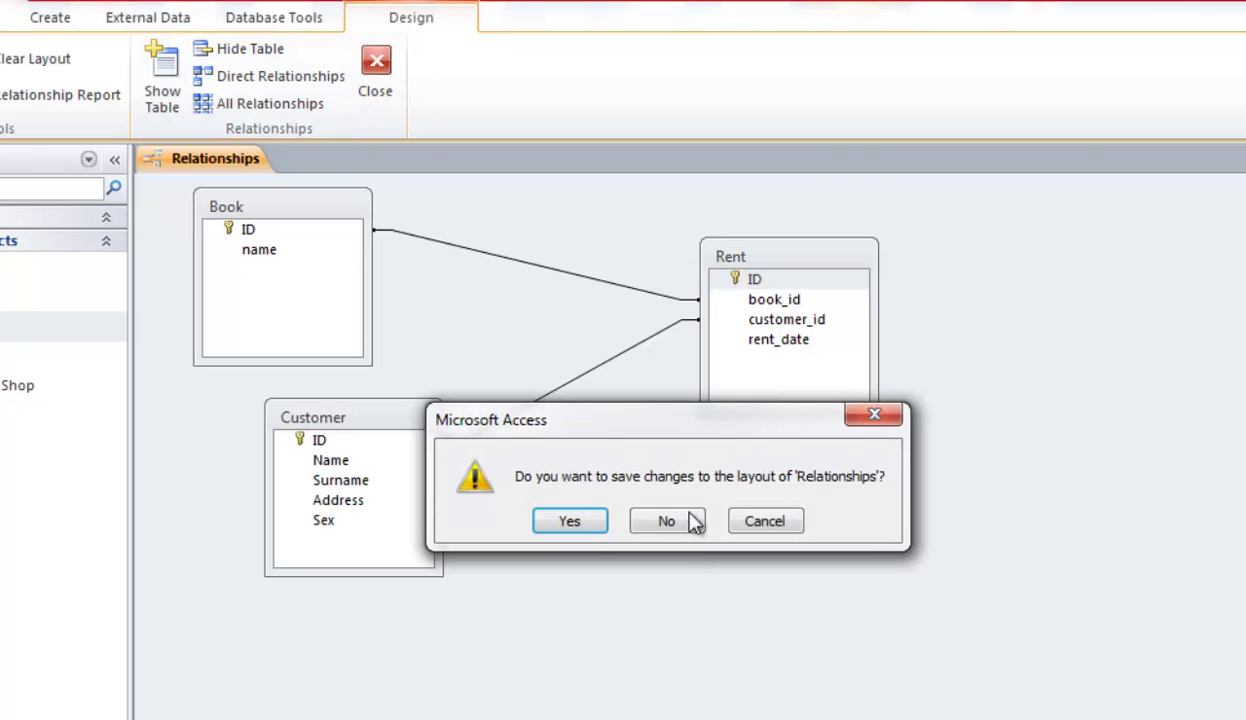
left_click(570, 522)
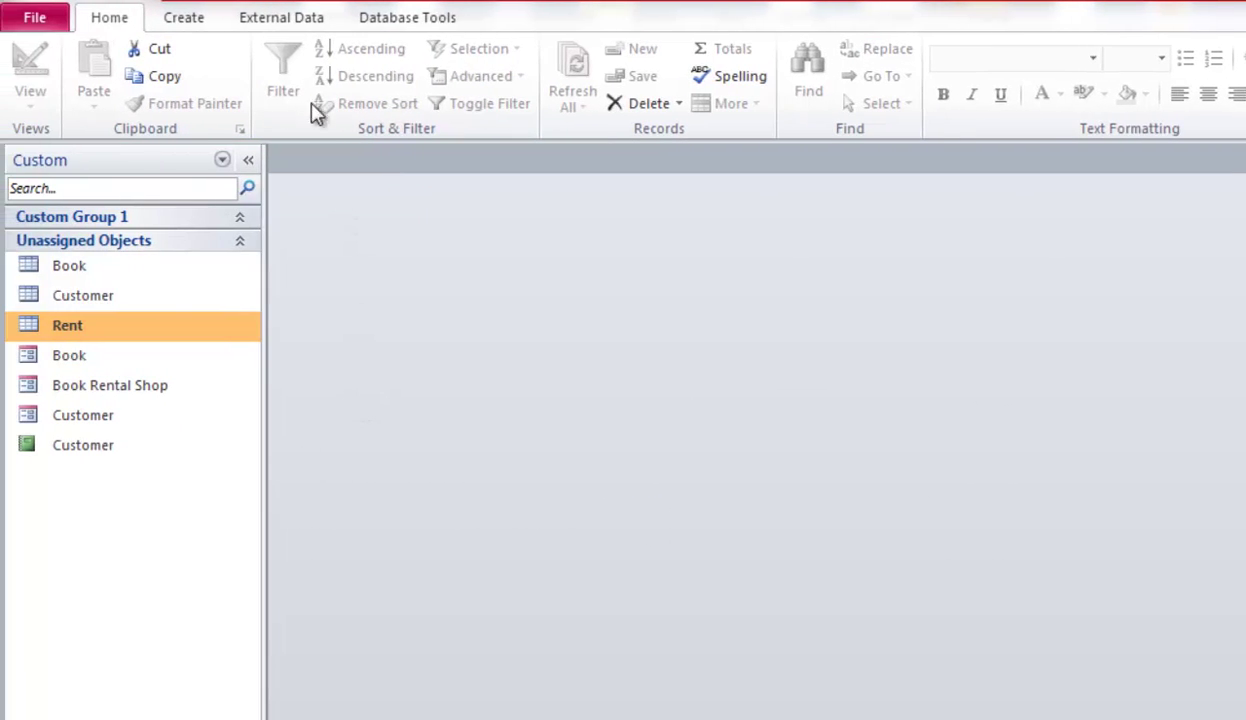
Start a simple query on the Rent table with the fields book_id, customer_id and rent_date
left_click(190, 25)
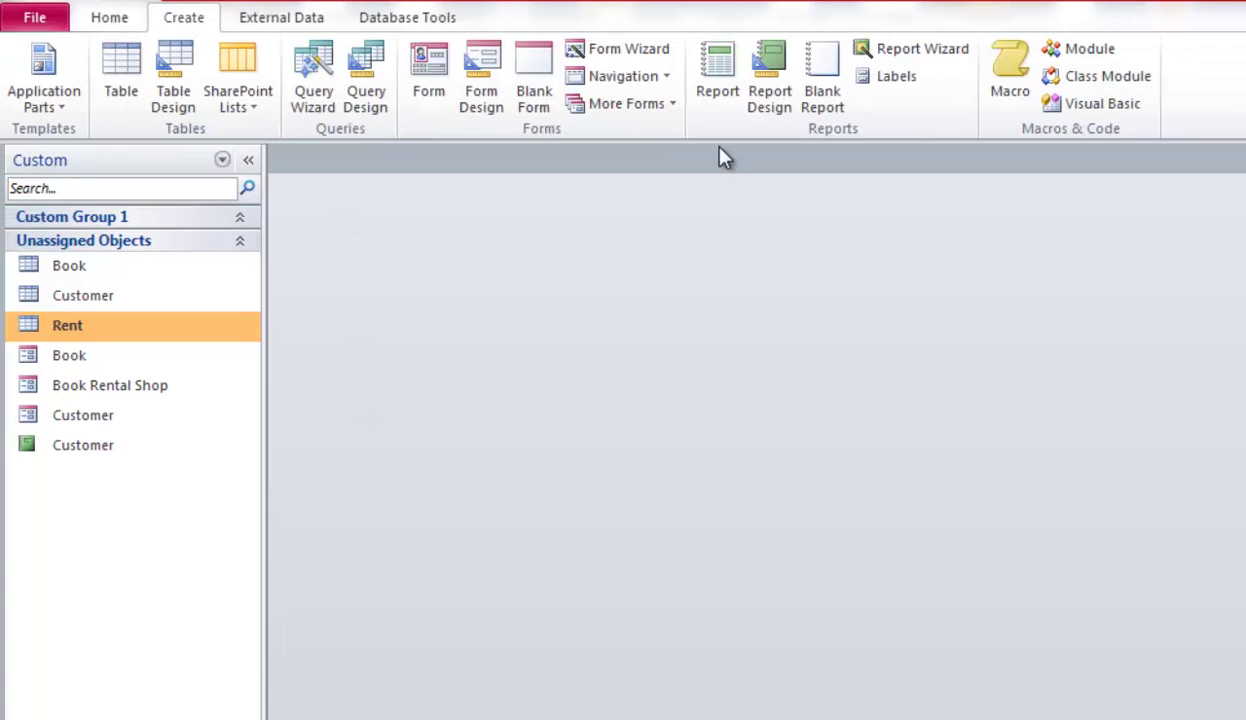
left_click(328, 110)
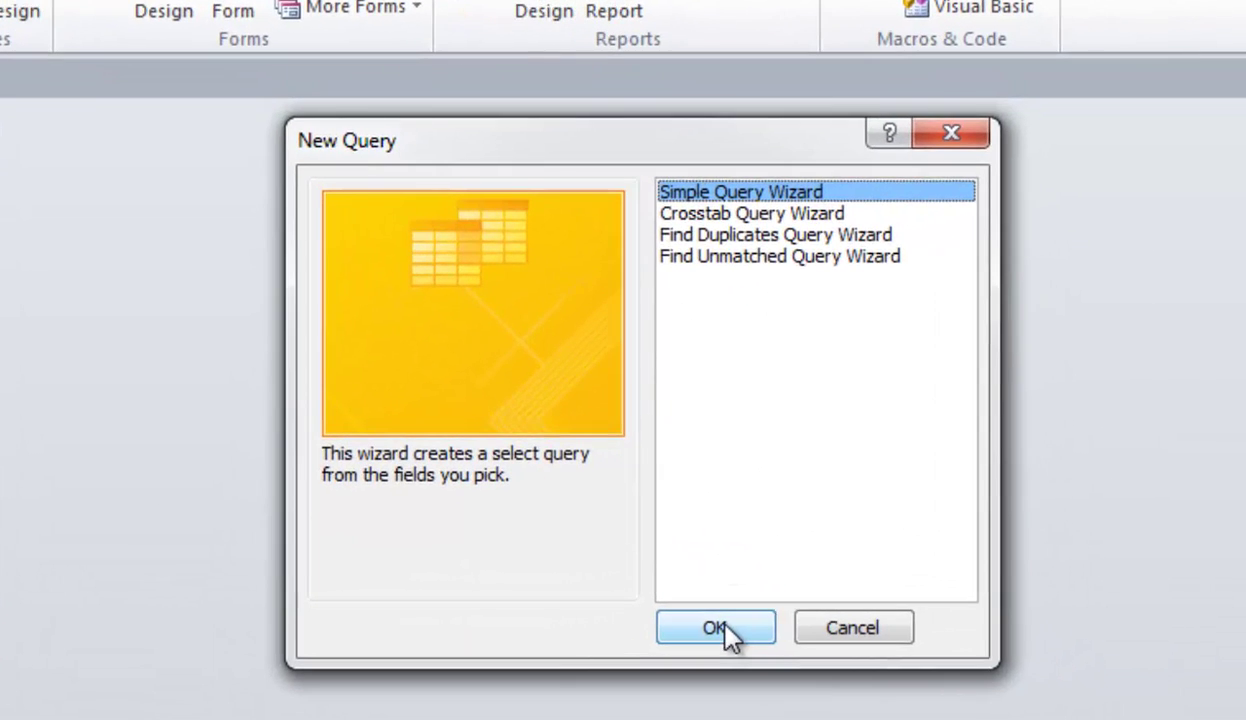
left_click(716, 628)
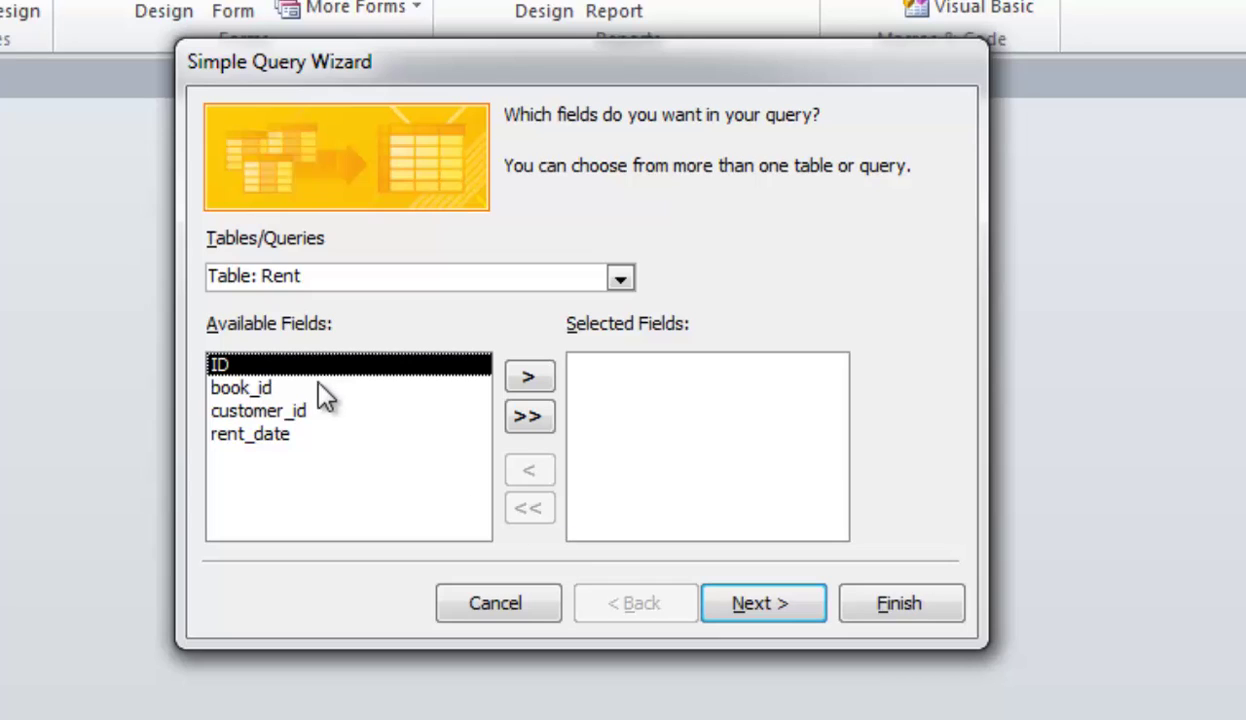
double_click(248, 392)
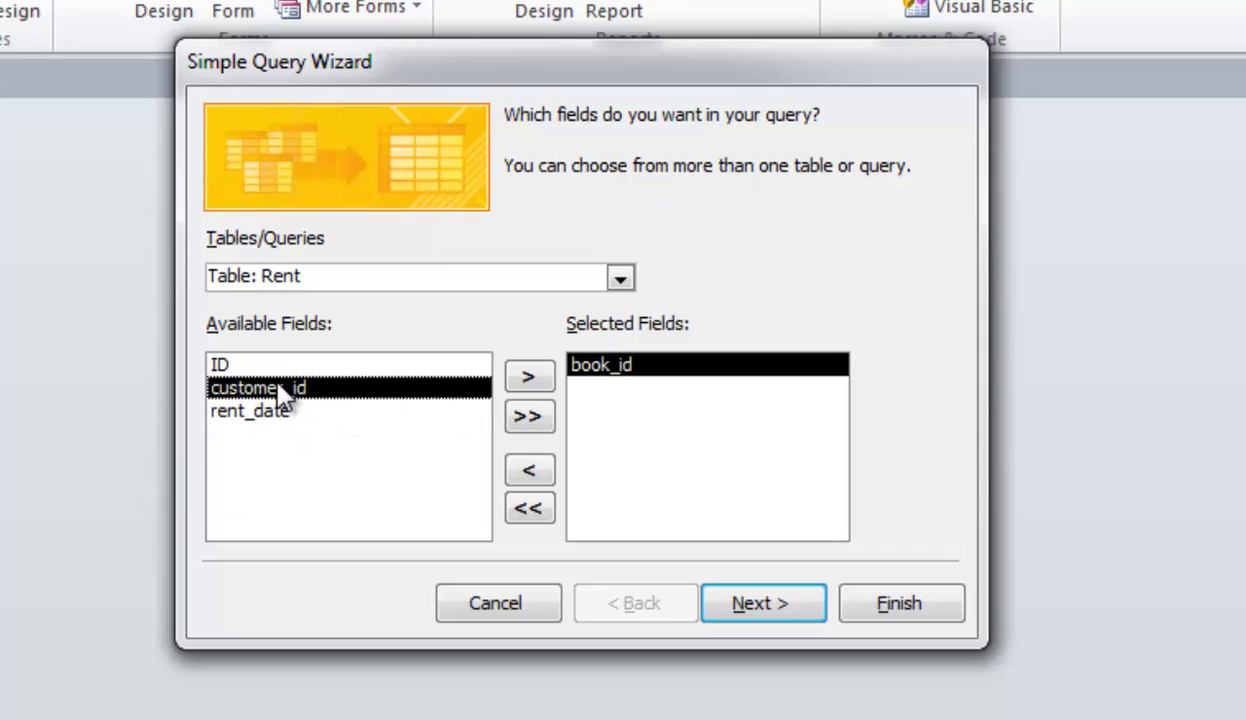
double_click(284, 392)
double_click(258, 392)
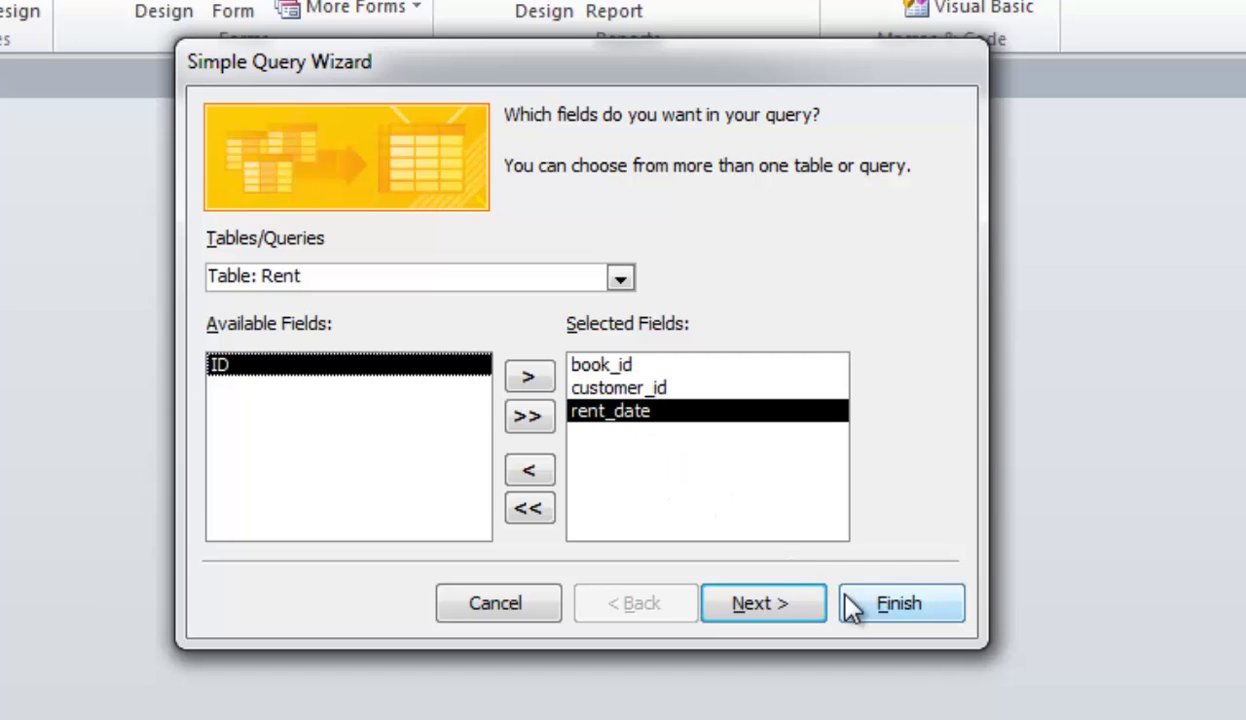
Finish the query as a detail query titled Rent Query and open it to view its information
left_click(786, 602)
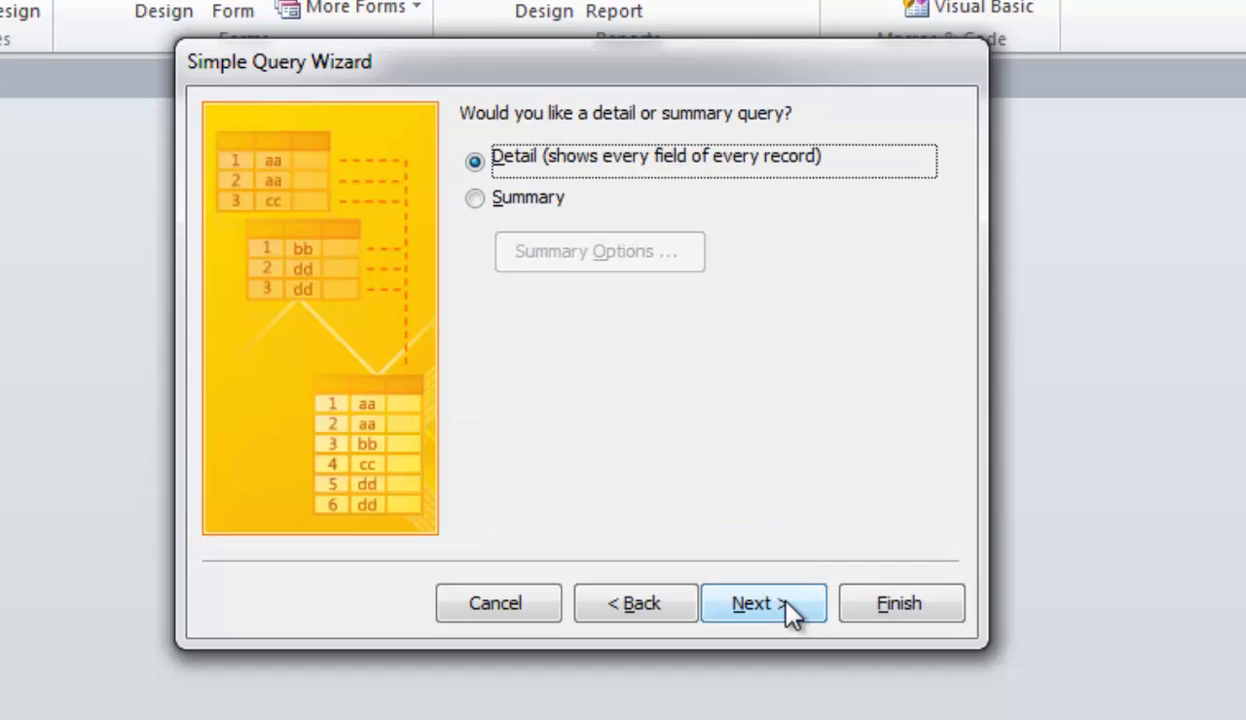
left_click(784, 599)
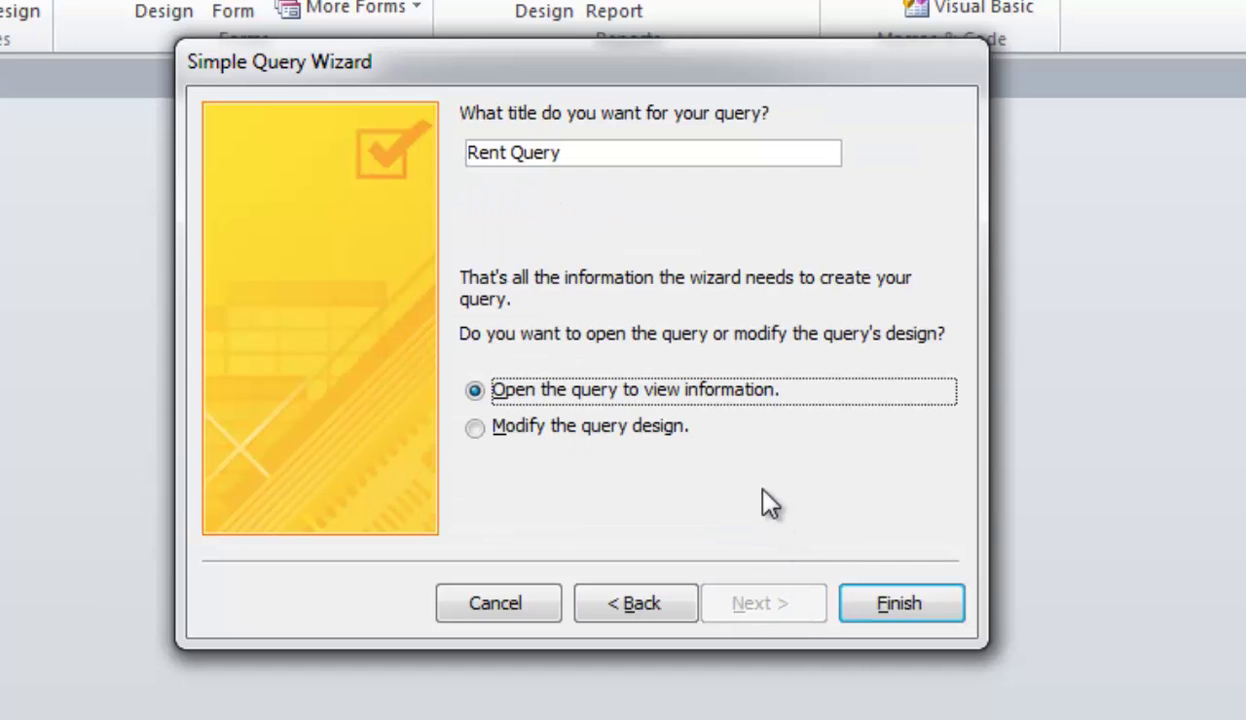
left_click(493, 153)
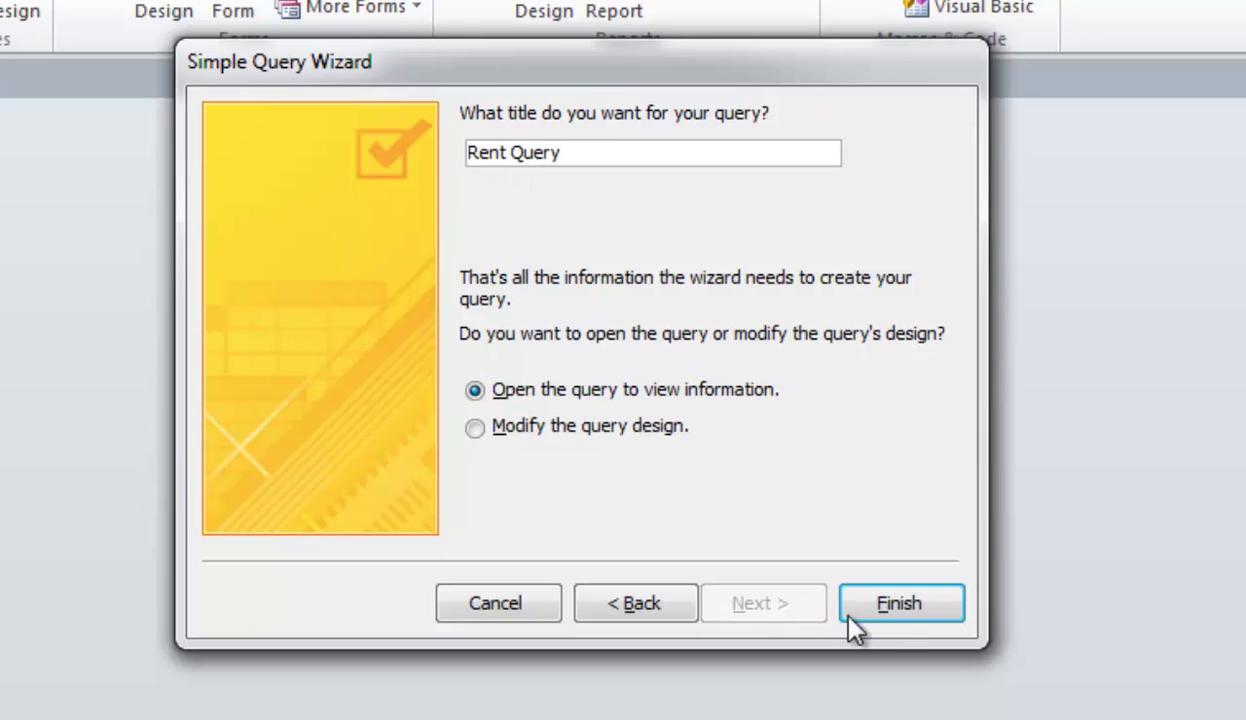
left_click(893, 612)
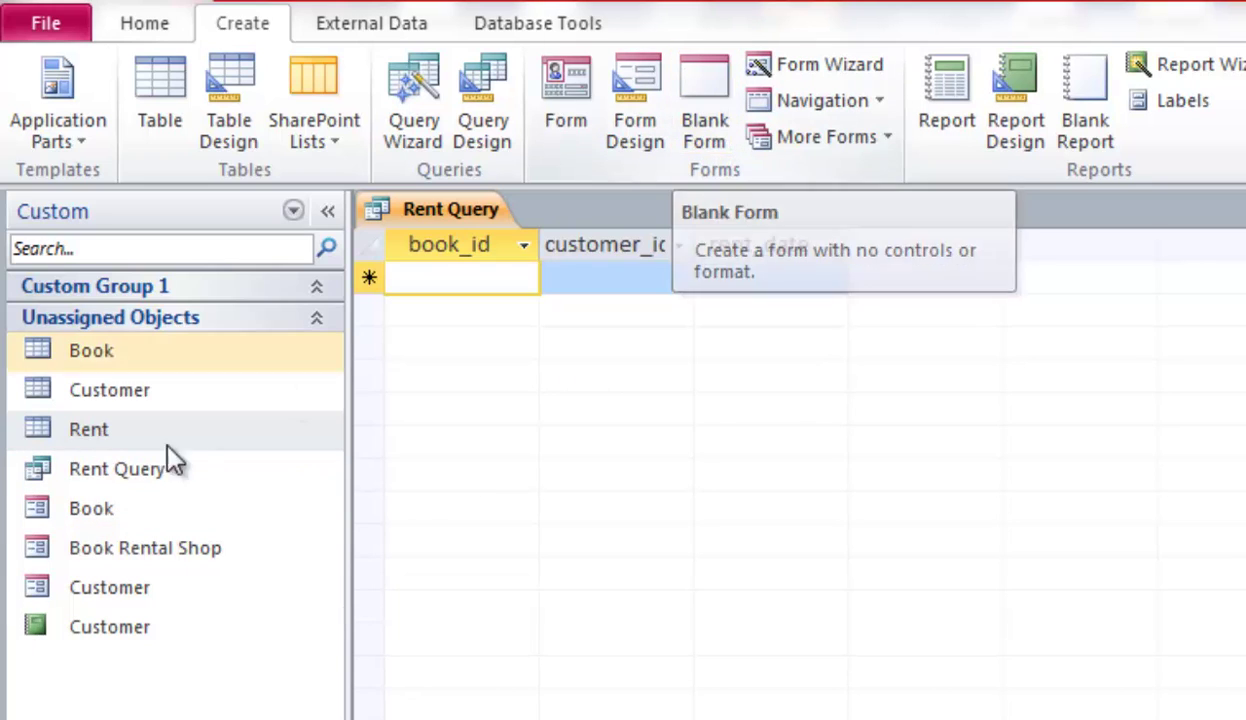
Select Rent Query as the form's source and place a list box near the top of the form's empty Detail section
left_click(118, 470)
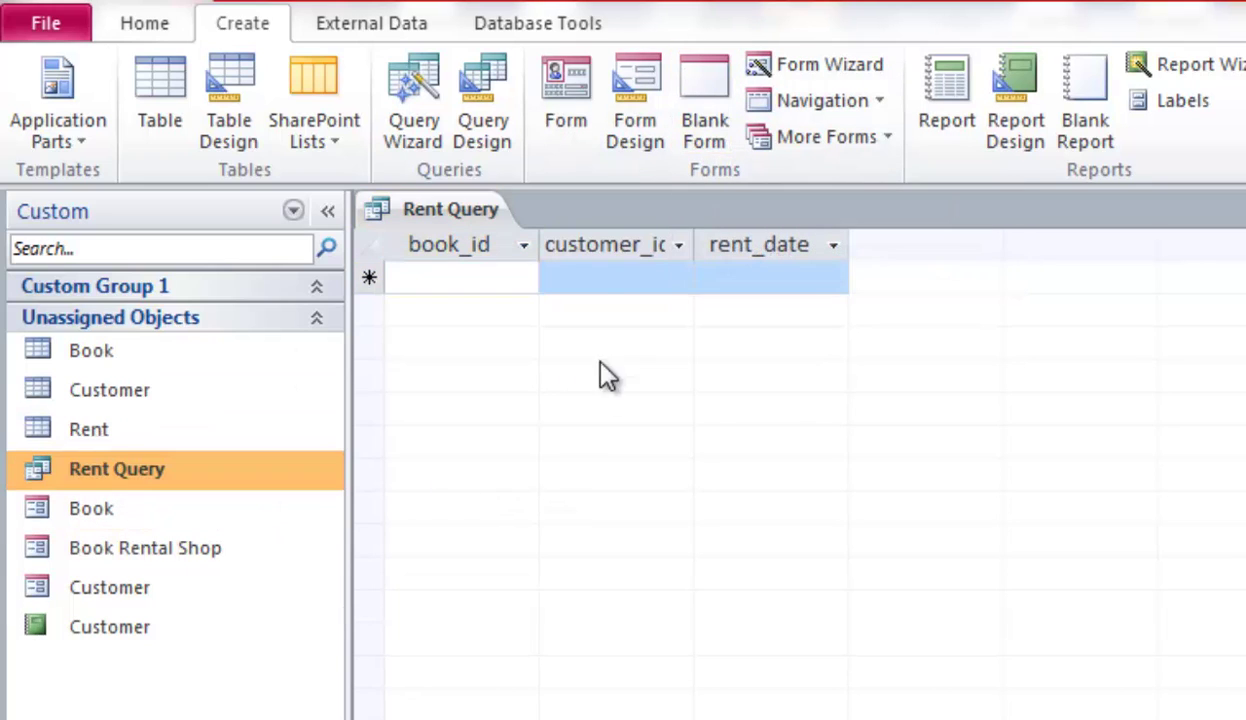
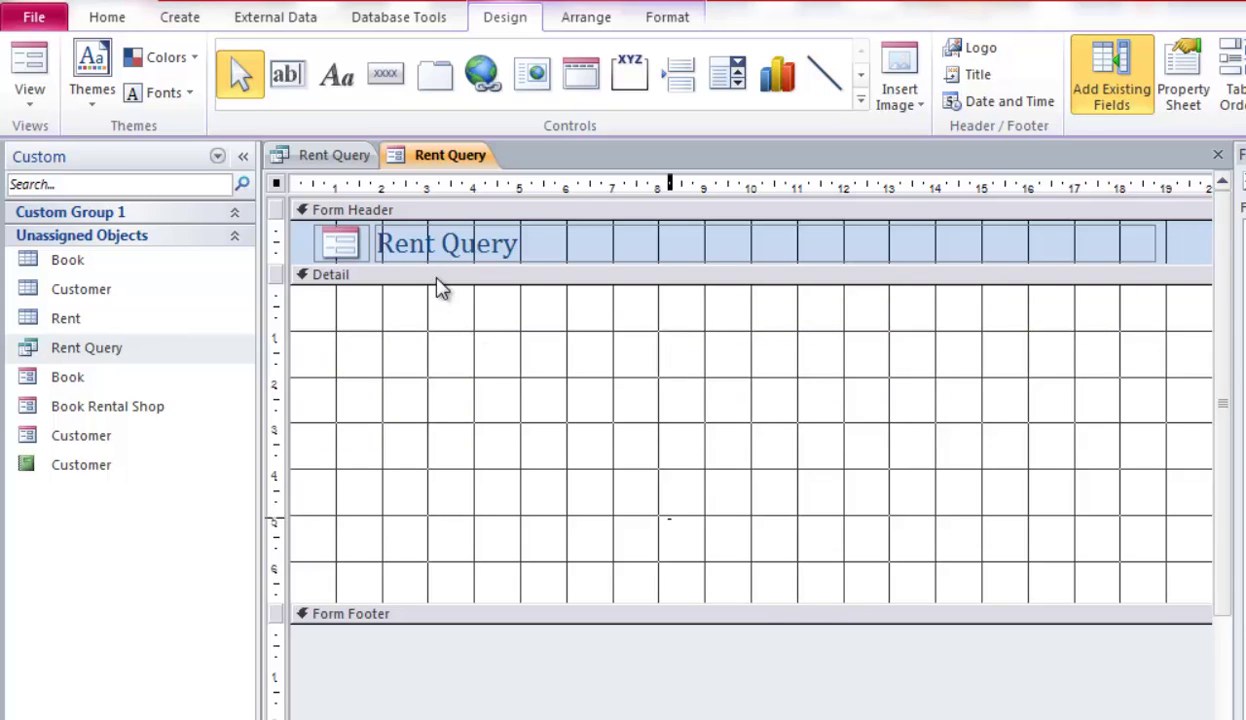
left_click(861, 76)
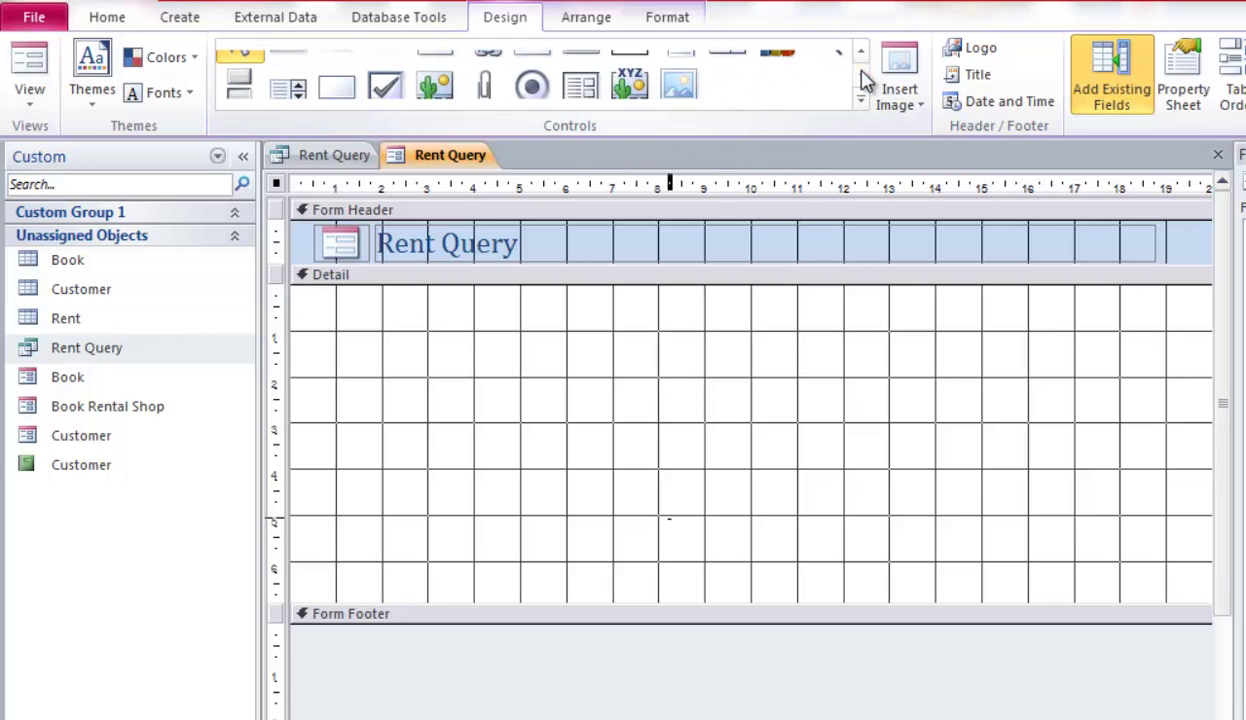
left_click(303, 85)
left_click_drag(401, 323, 729, 378)
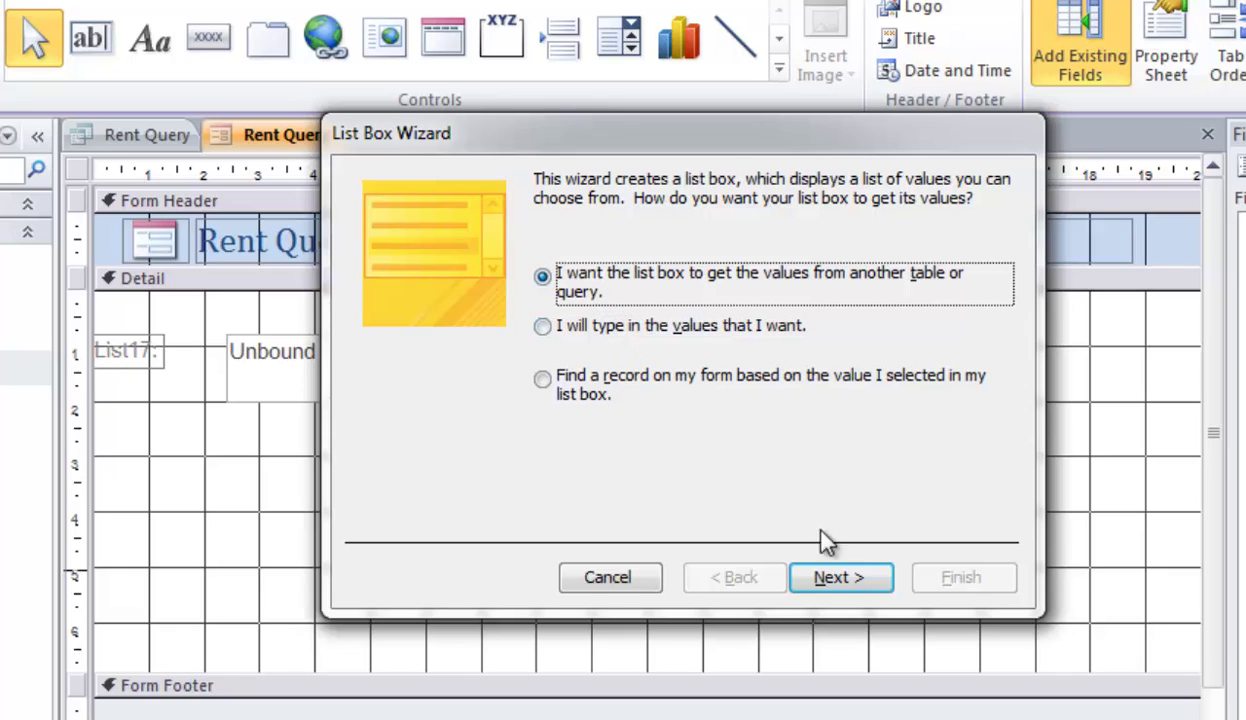
Fill the list box from the Book table's name field, sorted ascending by name, with the key column hidden
left_click(815, 580)
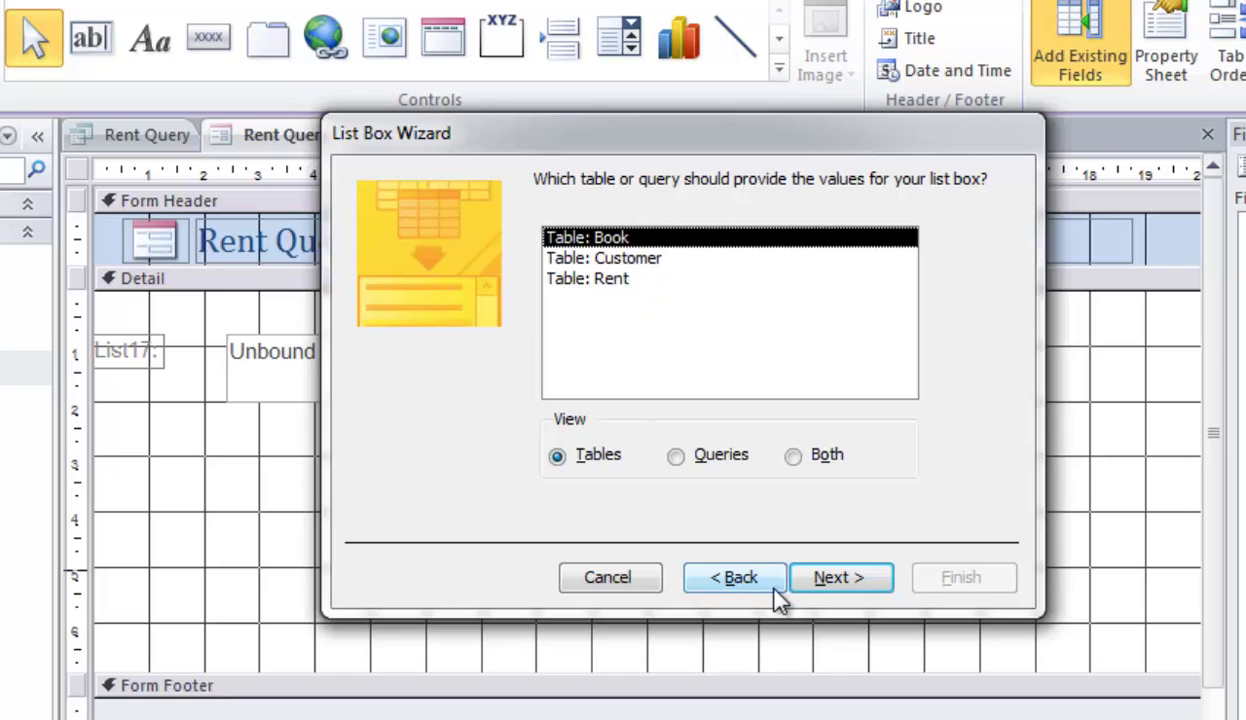
left_click(838, 580)
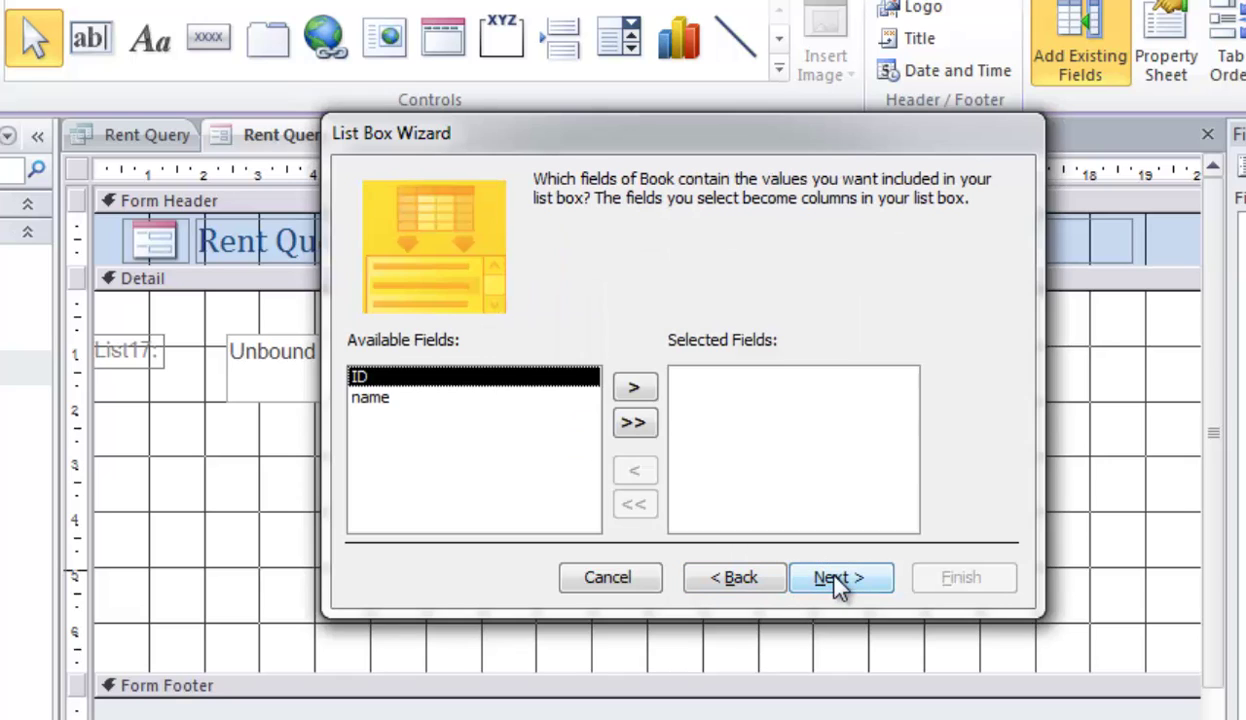
double_click(390, 405)
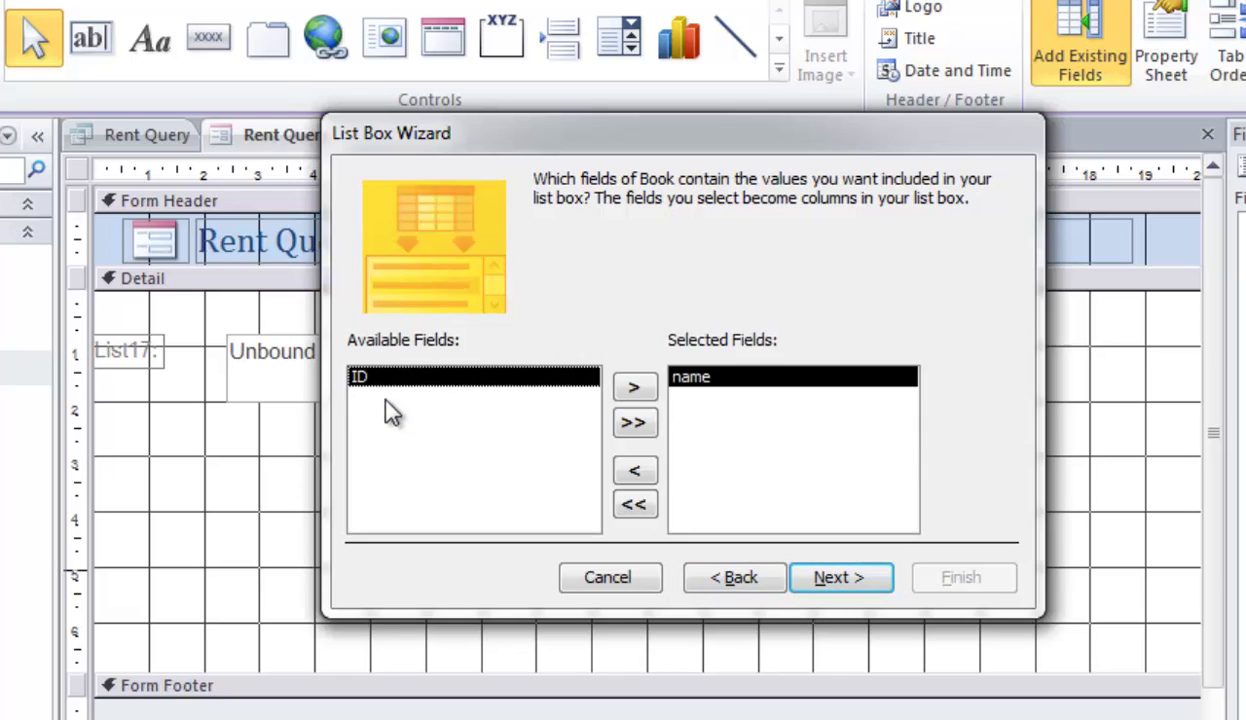
left_click(840, 580)
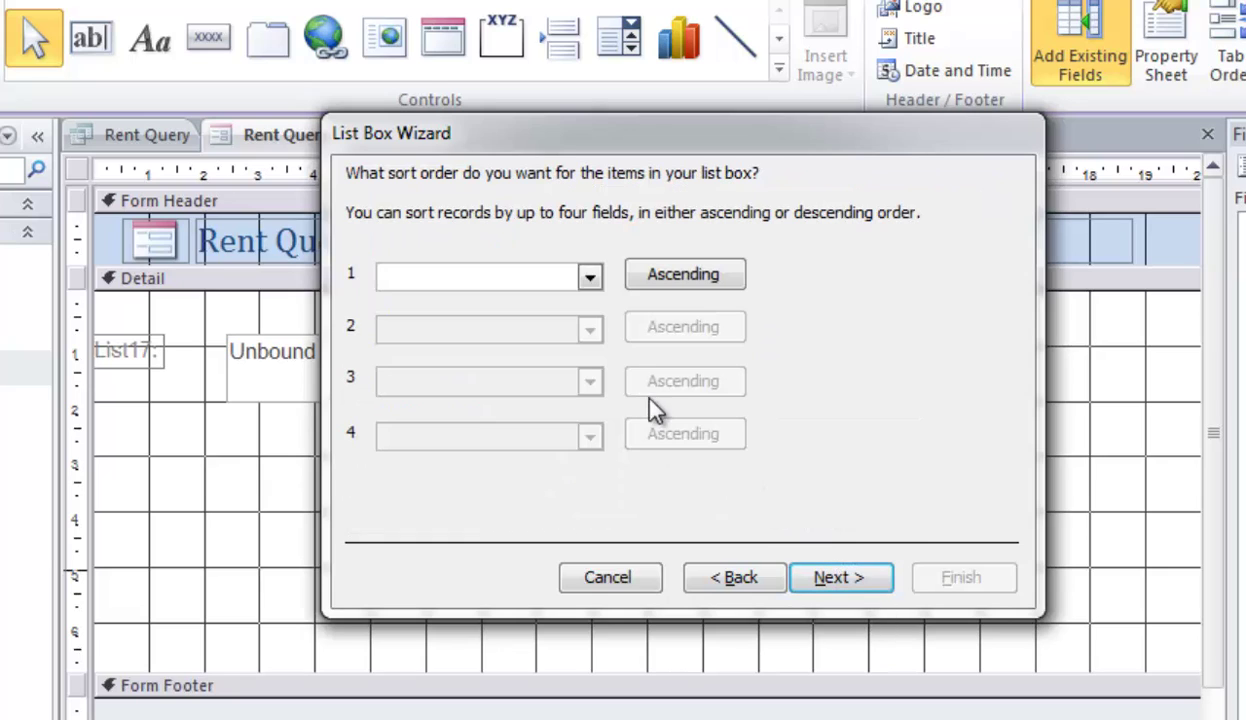
left_click(591, 280)
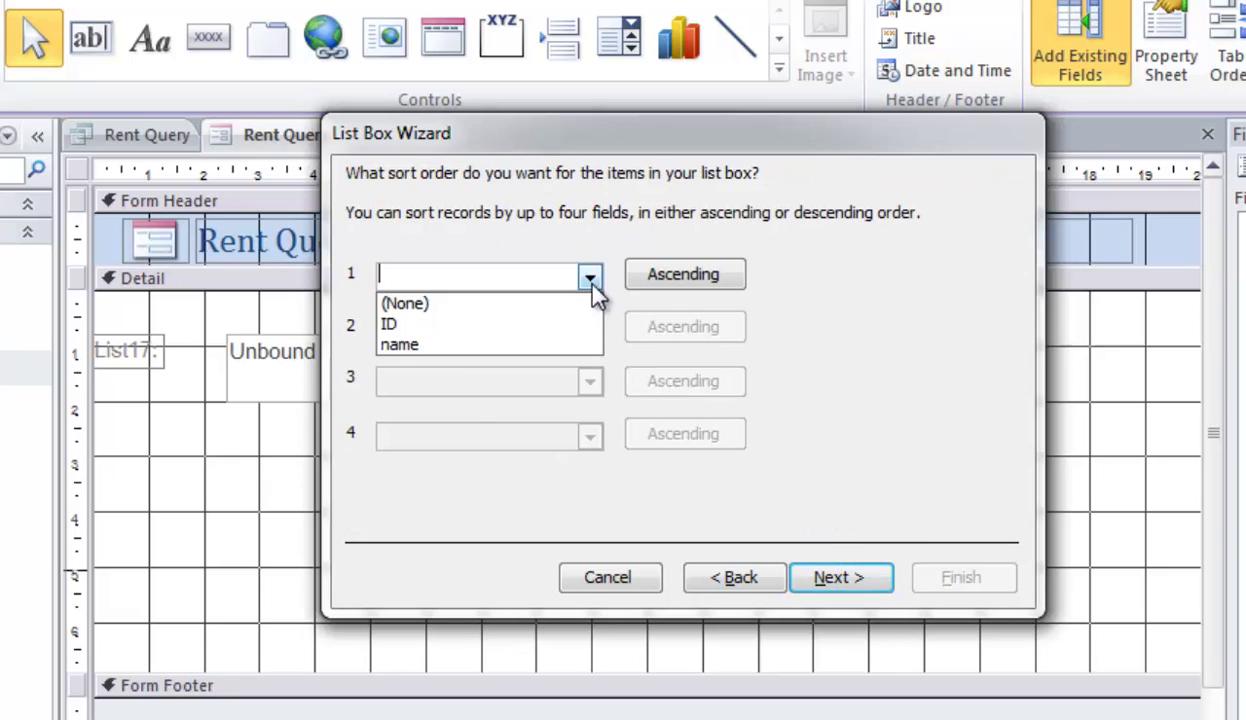
left_click(445, 345)
left_click(840, 577)
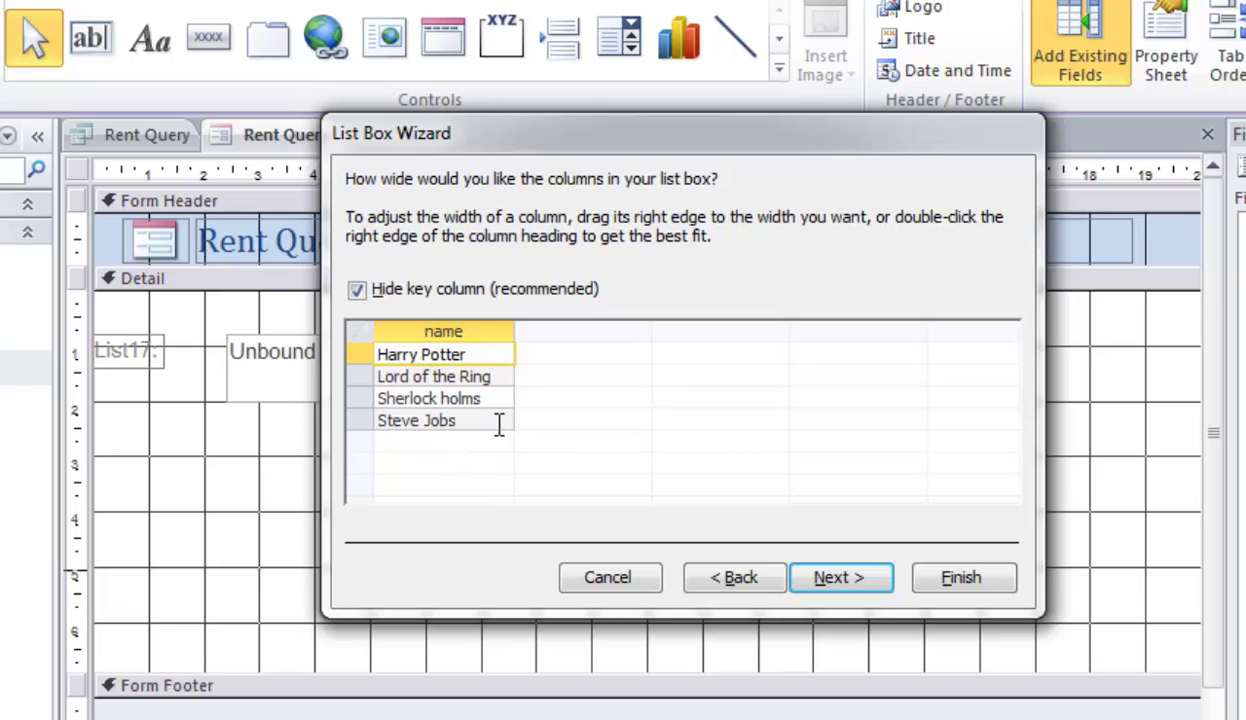
left_click(858, 586)
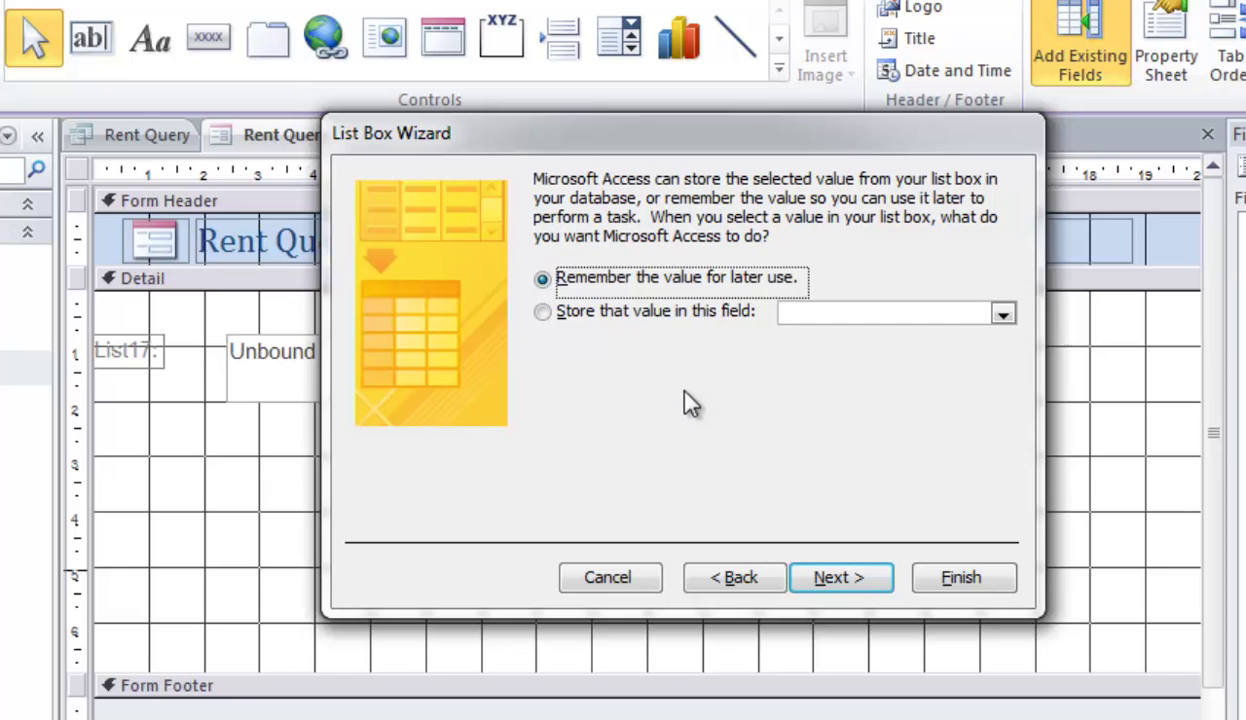
Store the value selected in the list box in the book_id field, dismissing the Windows color scheme prompt
left_click(542, 312)
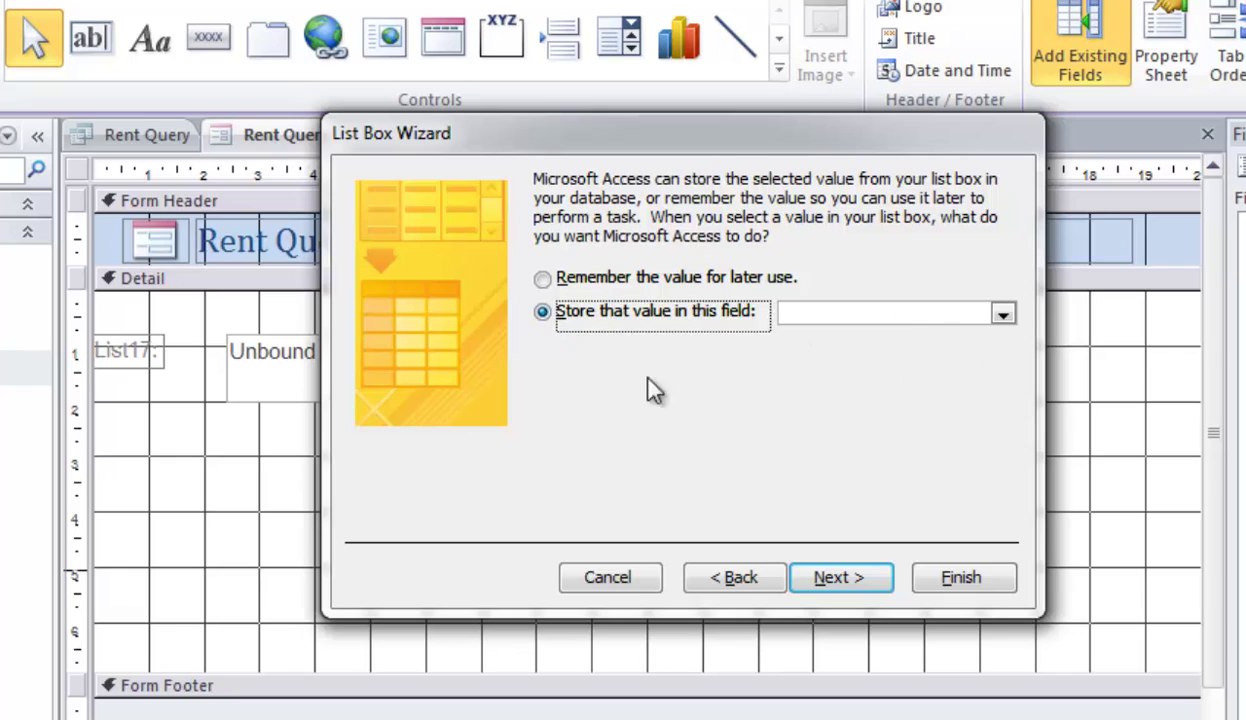
left_click(1003, 314)
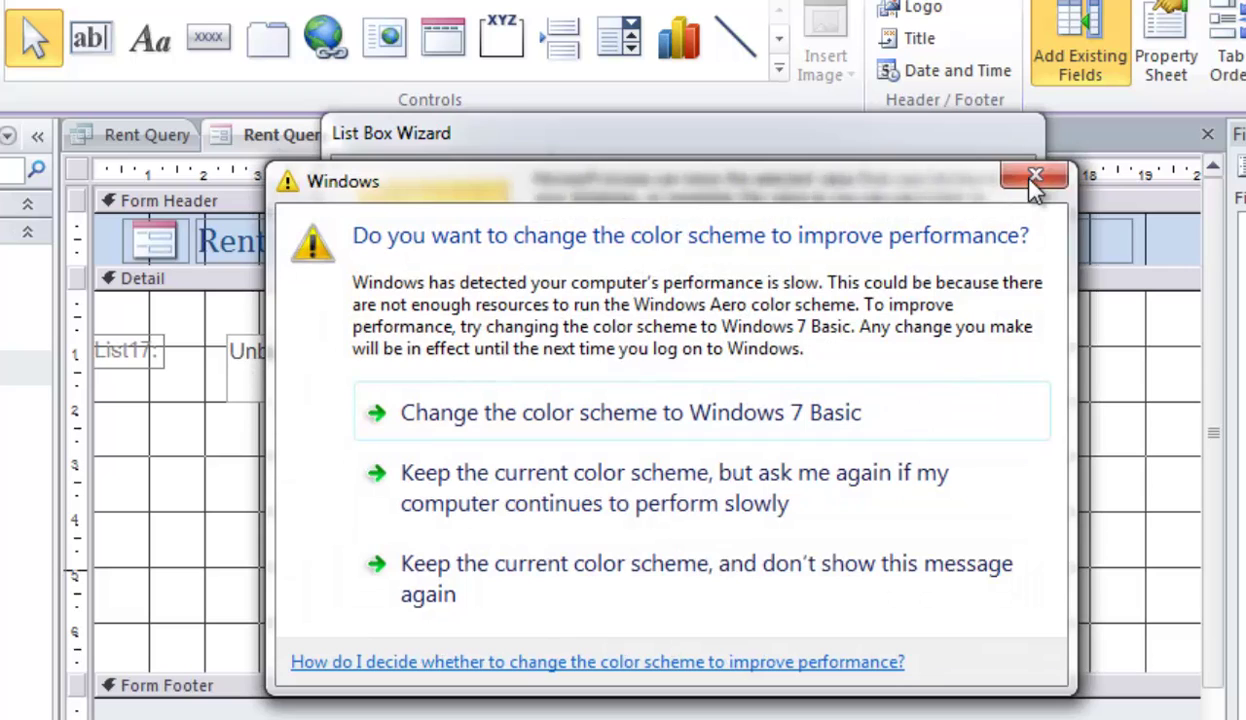
left_click(1035, 178)
left_click(1003, 314)
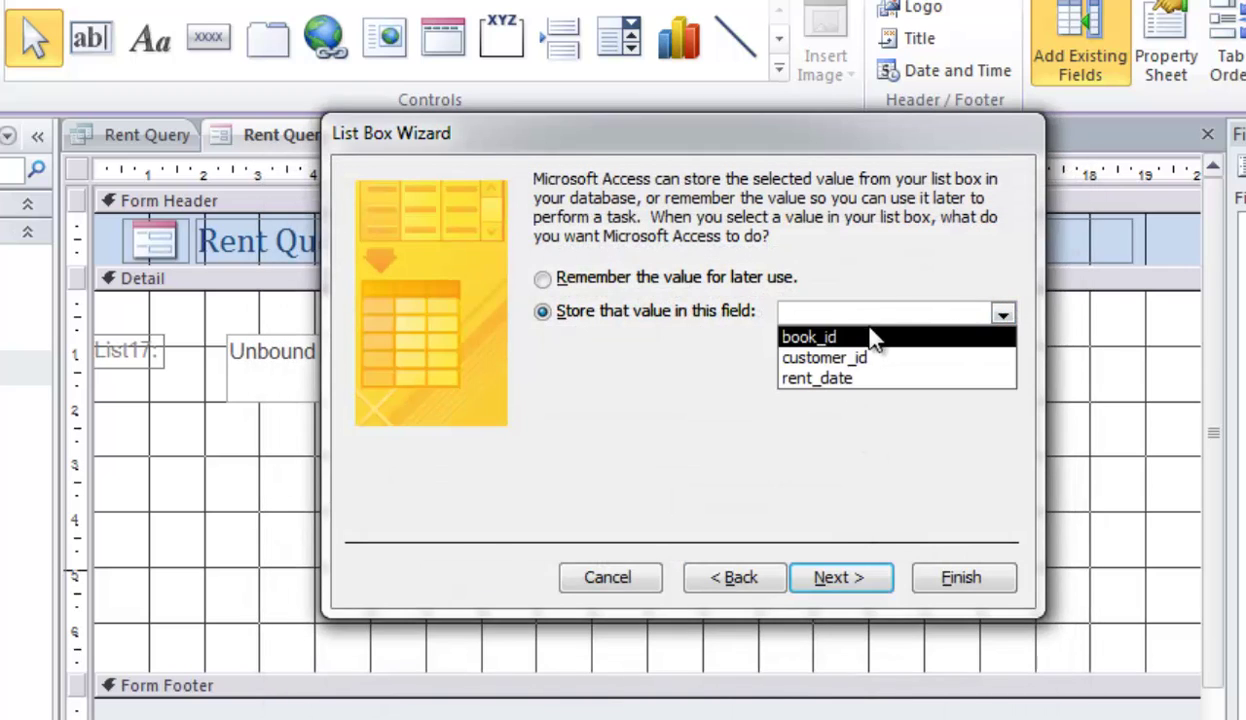
left_click(846, 336)
left_click(850, 578)
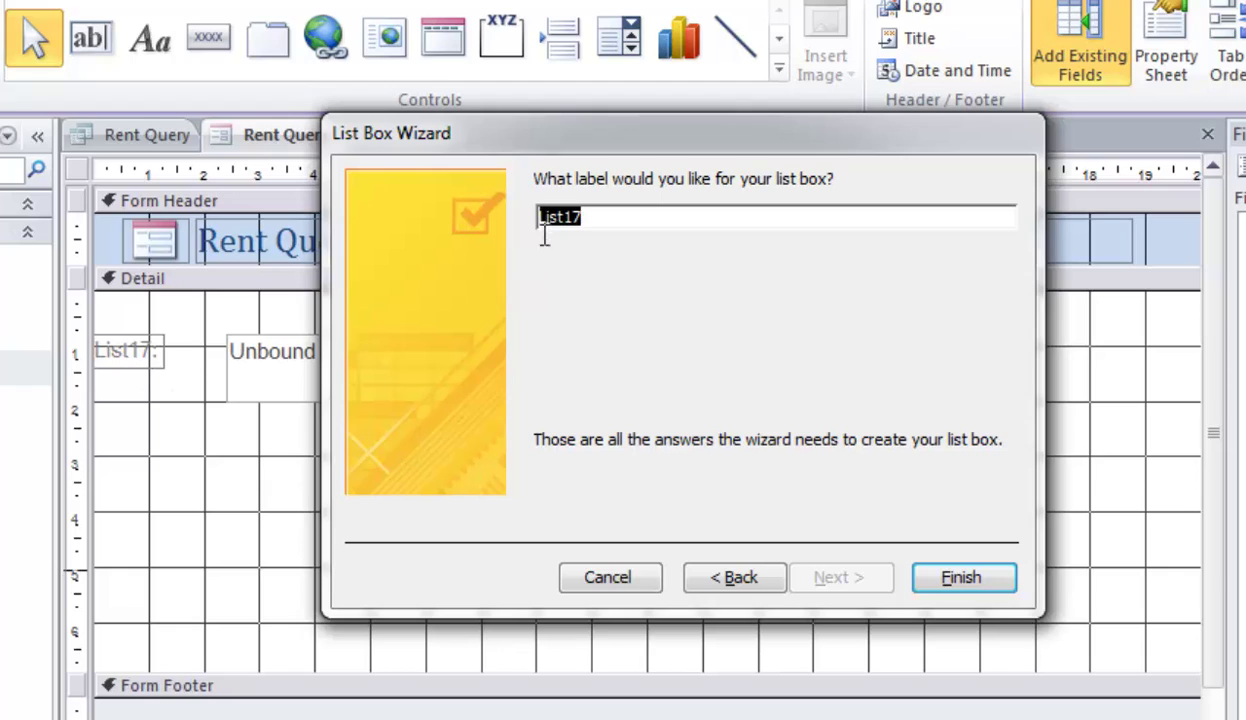
Label the list box Books and resize it to about 4.2 cm wide and 0.8 cm high
type("Book")
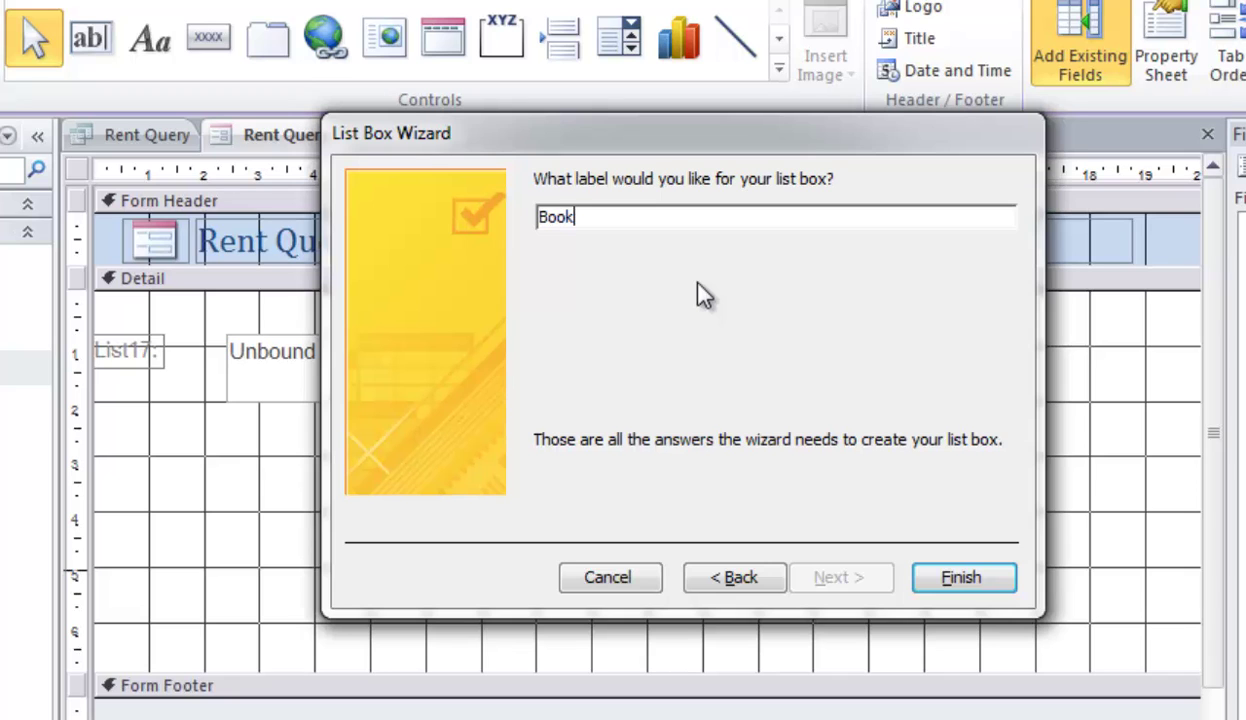
type("s")
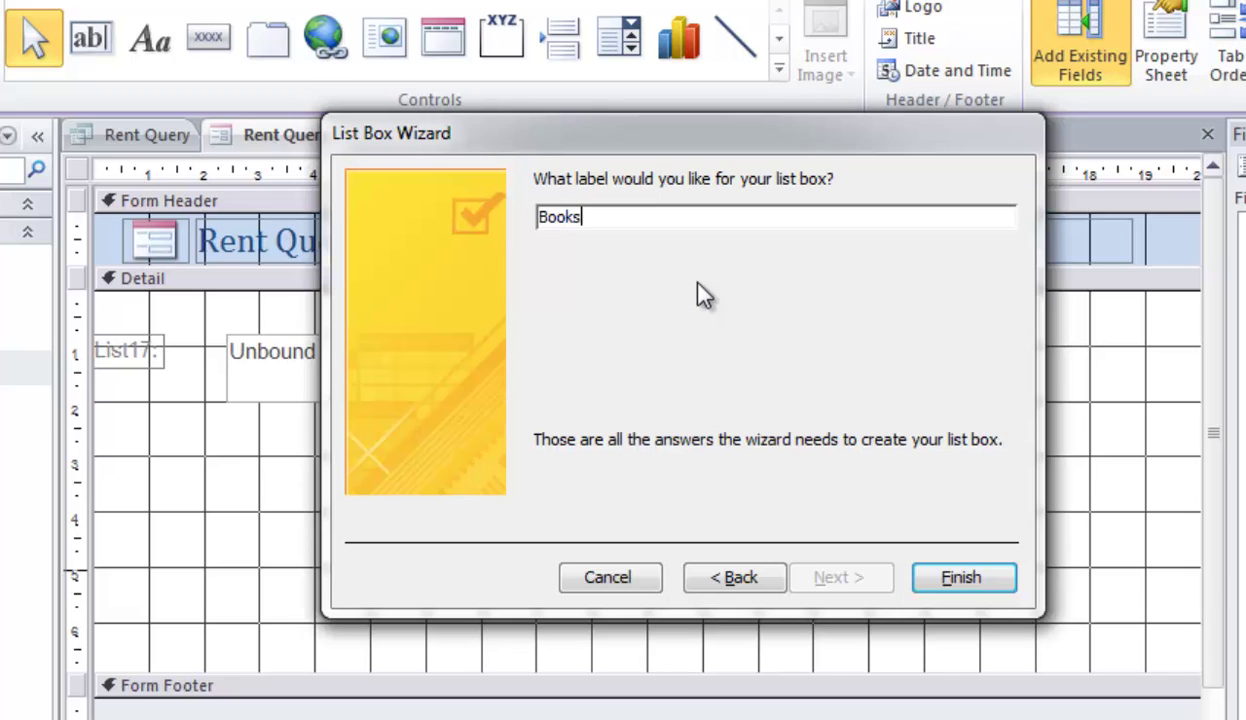
left_click(962, 578)
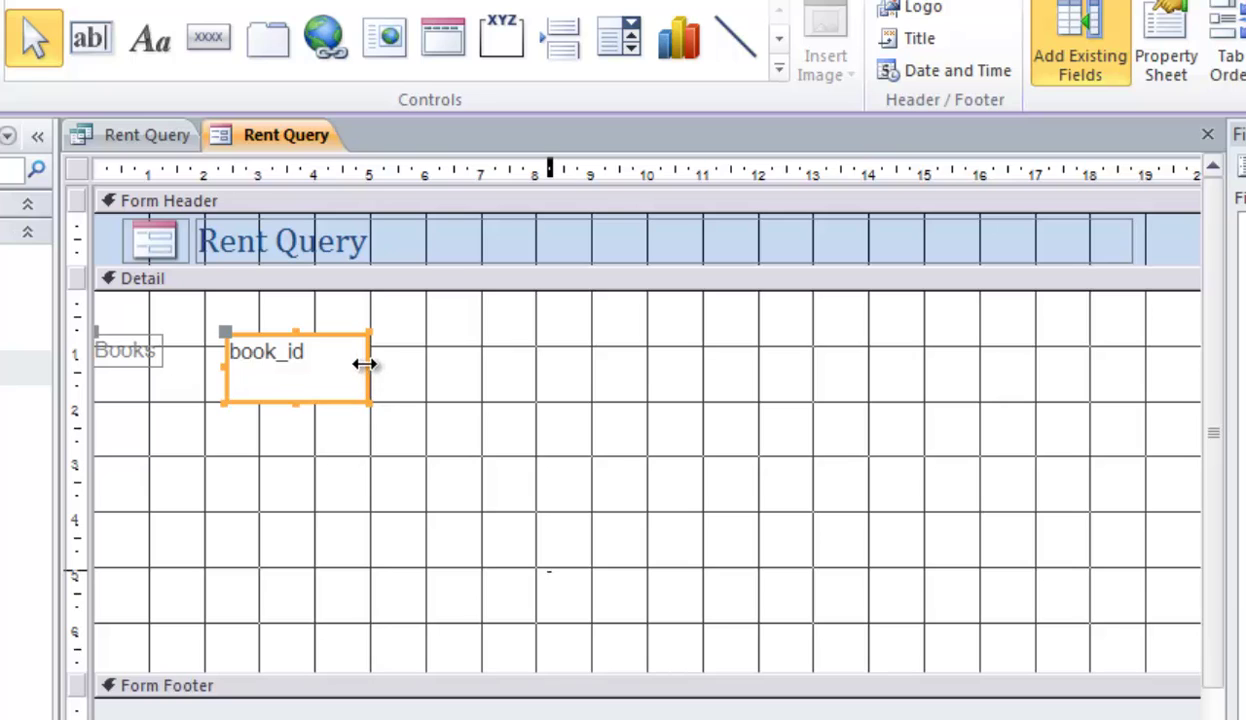
left_click_drag(367, 364, 456, 364)
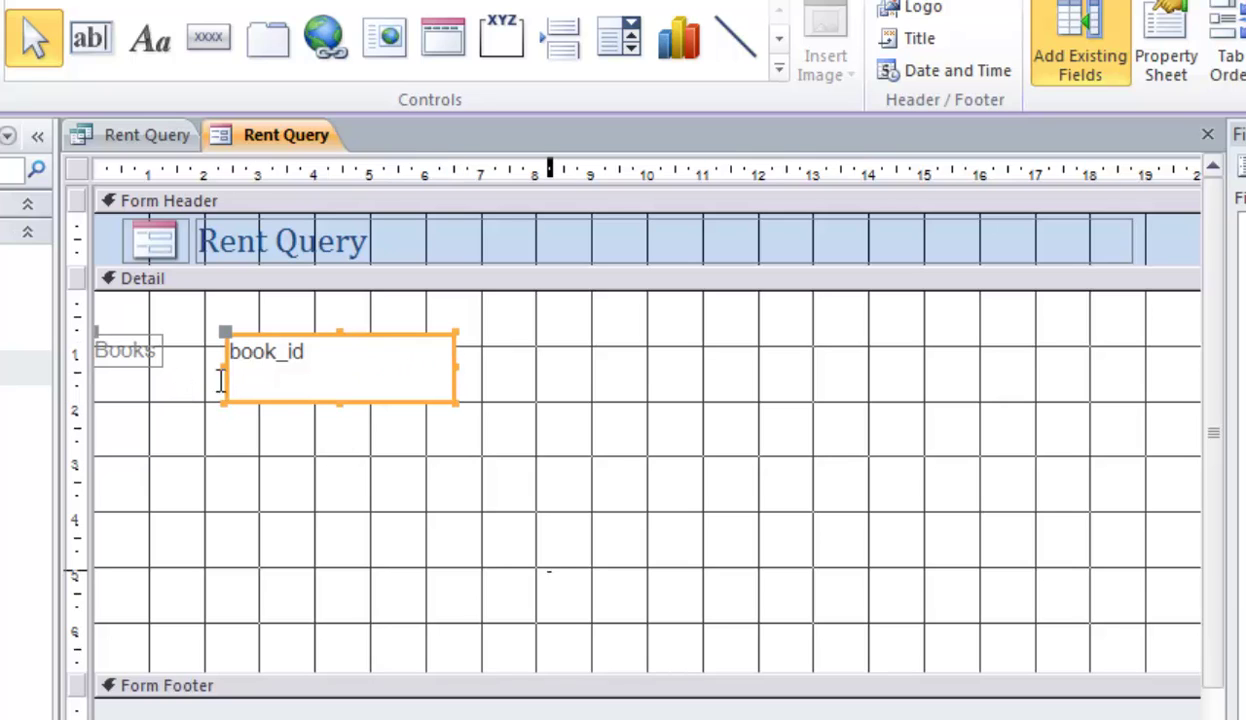
mouse_move(340, 399)
left_mouse_down()
mouse_move(339, 370)
mouse_move(339, 380)
left_mouse_up()
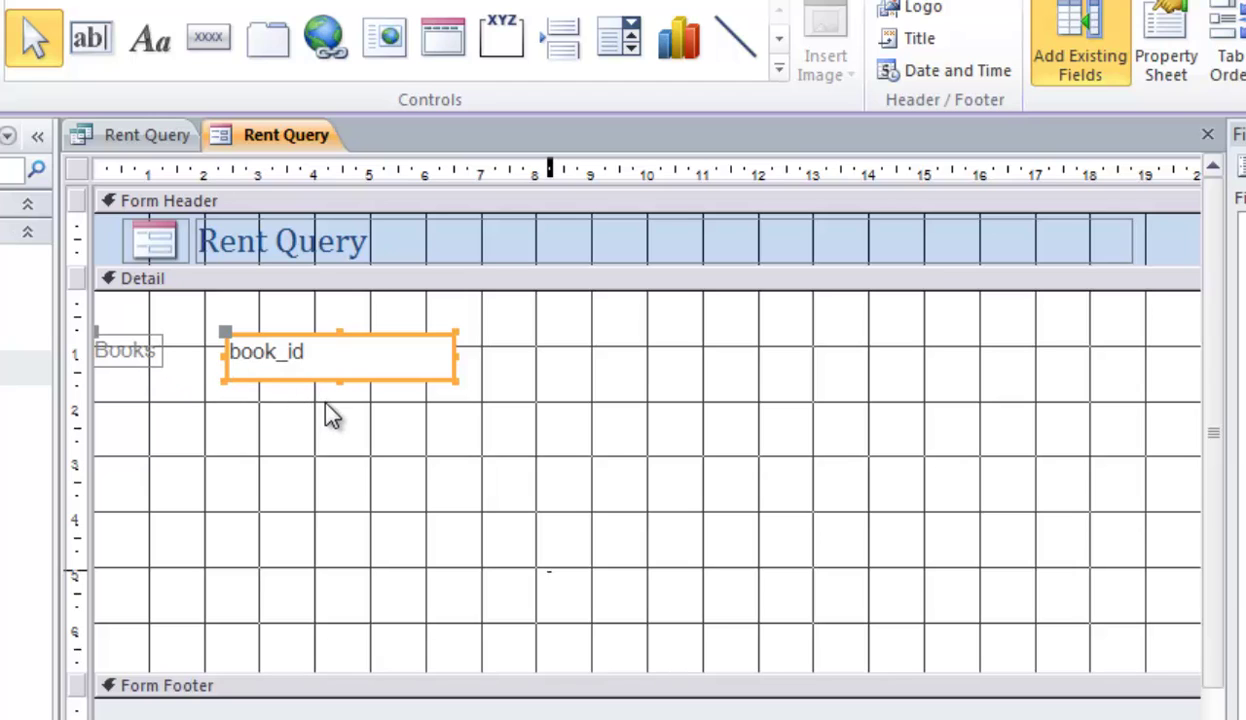
Save the form under the name Rent Form
right_click(284, 150)
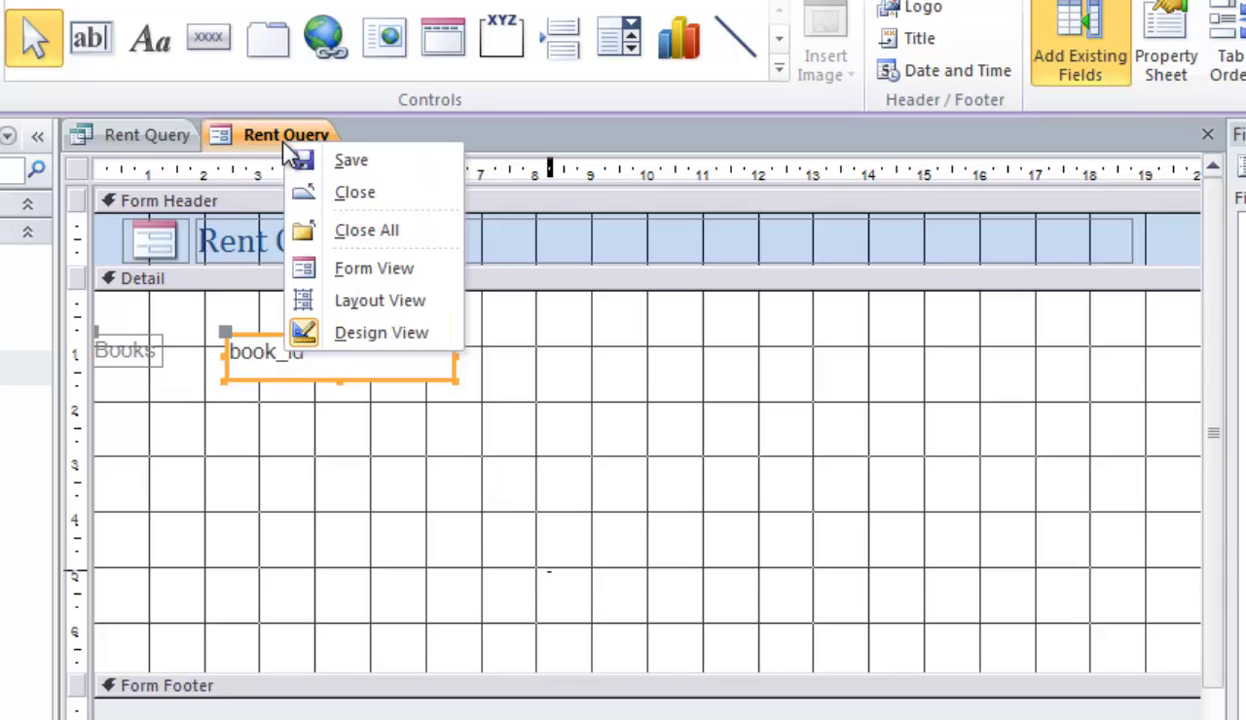
left_click(340, 163)
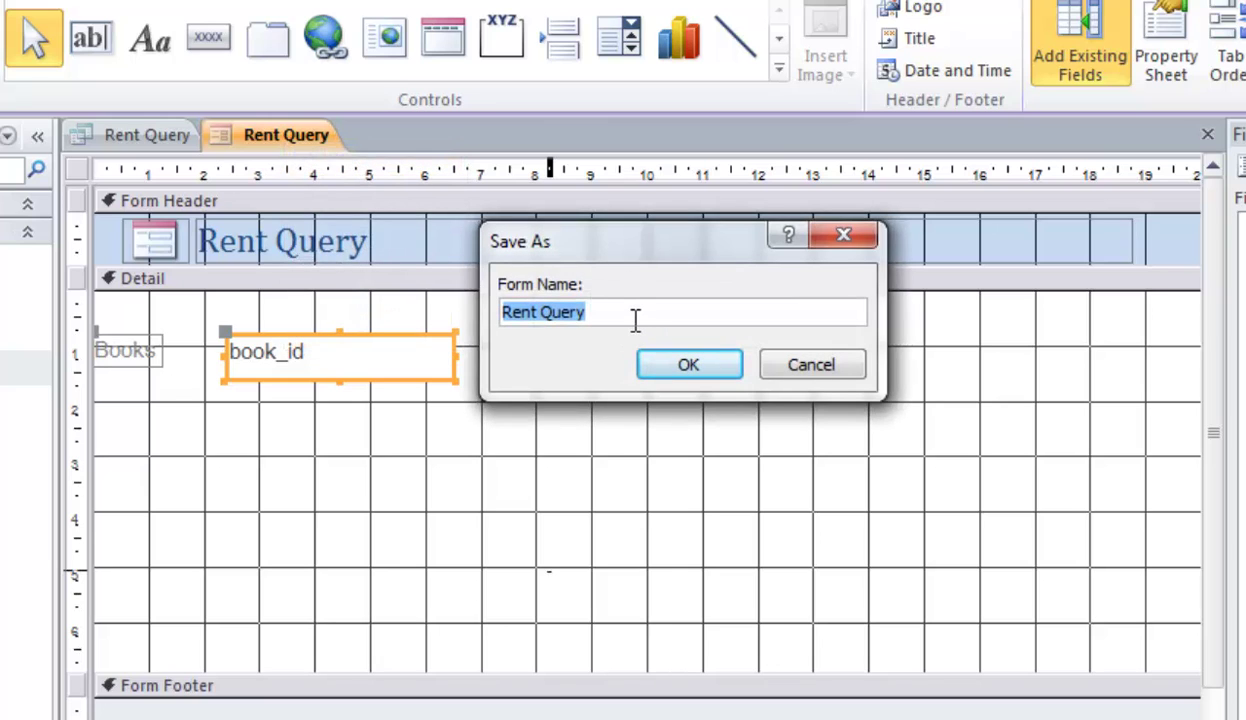
left_click(635, 318)
key("BackSpace")
key("BackSpace")
key("BackSpace")
key("BackSpace")
key("BackSpace")
type("Form")
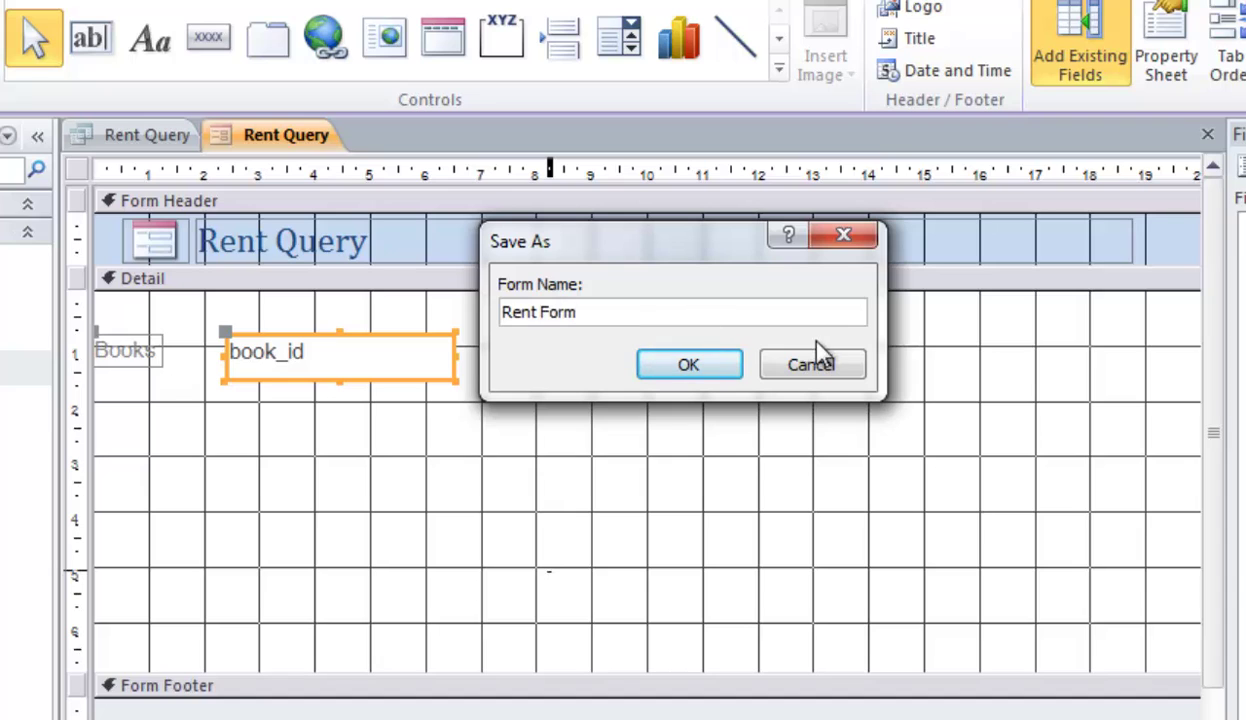
left_click(695, 362)
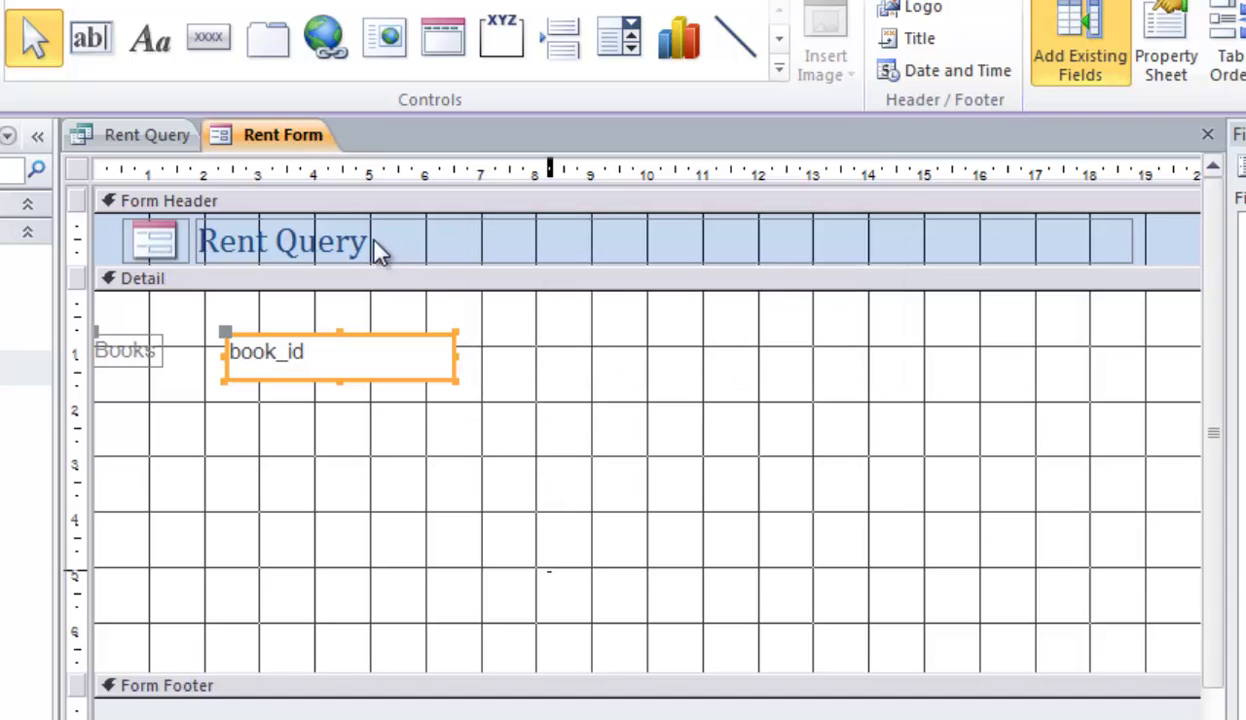
Show Rent Form in Form View and choose Steve Jobs in the Books list
right_click(266, 135)
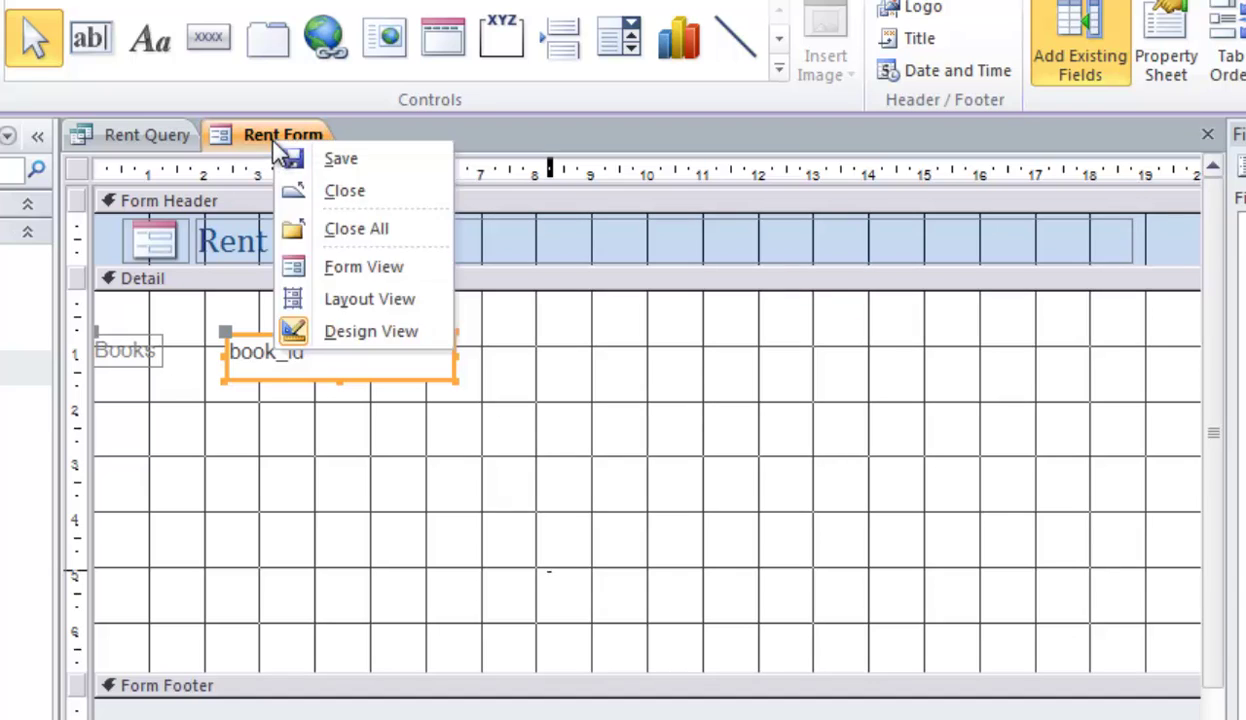
left_click(367, 268)
left_click(434, 281)
left_click(434, 281)
left_click(345, 266)
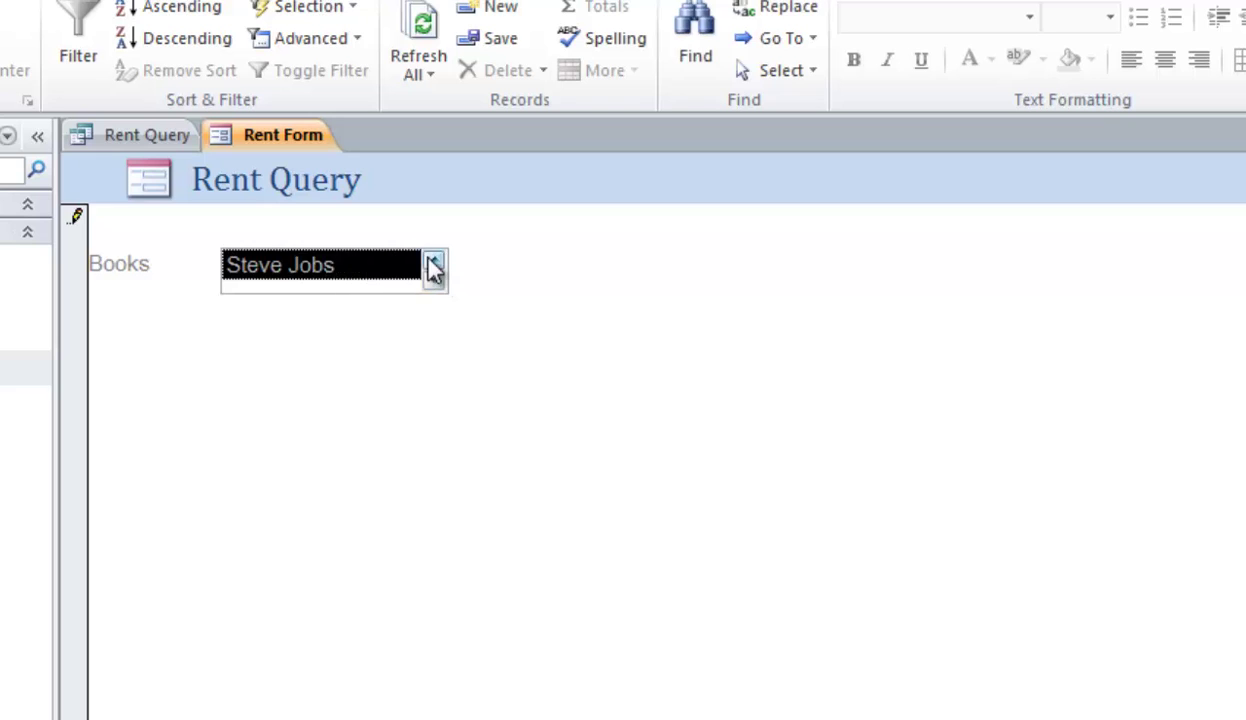
Choose Harry Potter in the Books list and look through the remaining titles
left_click(434, 260)
left_click(434, 260)
left_click(358, 266)
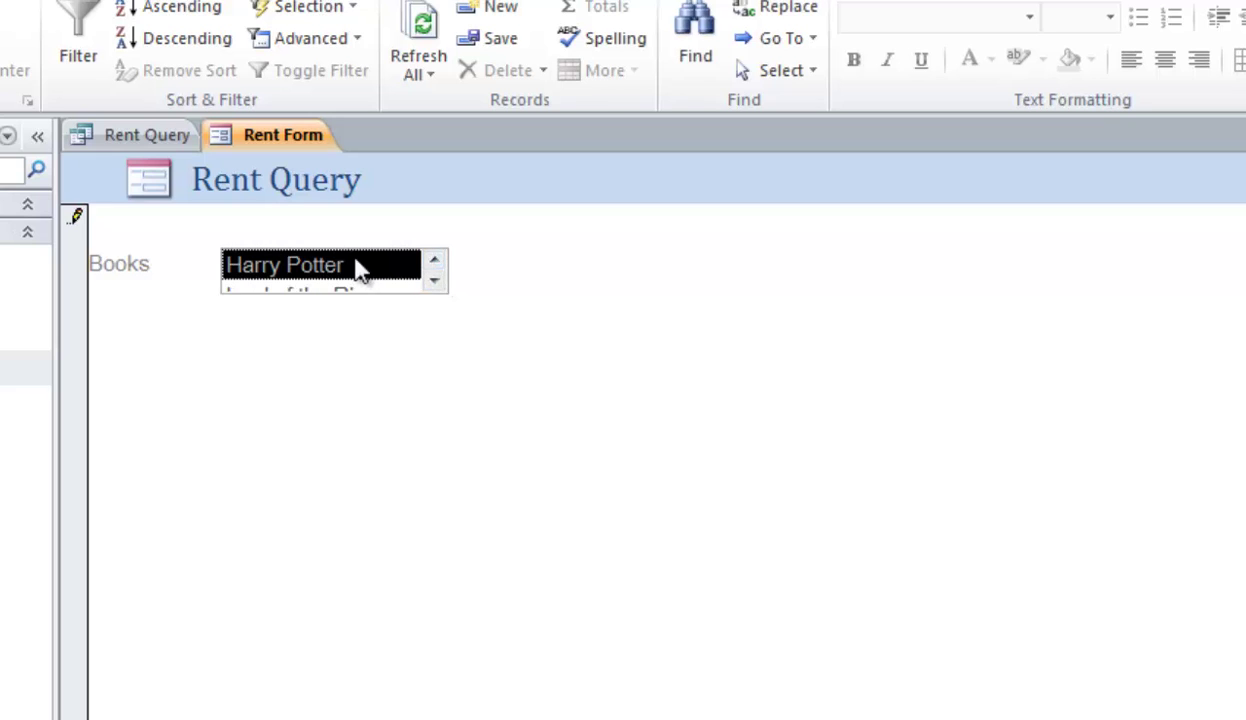
left_click(434, 281)
left_click(434, 281)
left_click(434, 281)
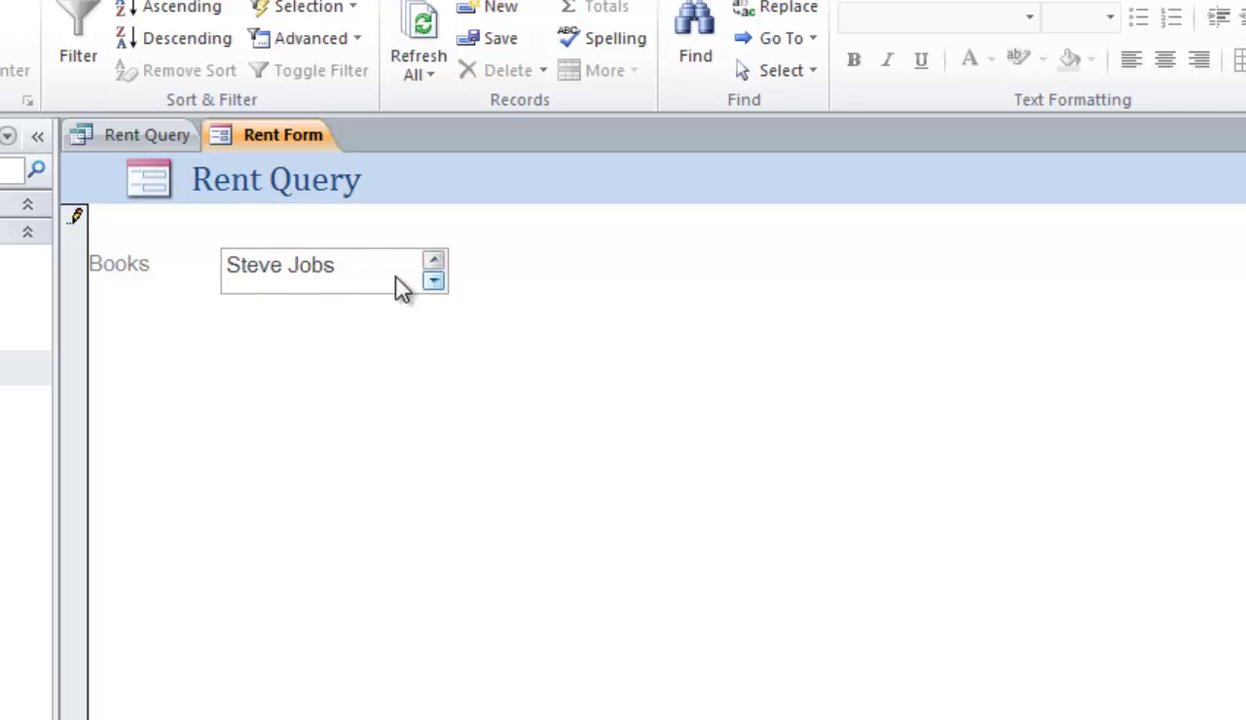
Return Rent Form to Design View and move the Books list box slightly up in the Detail section
right_click(271, 127)
left_click(362, 324)
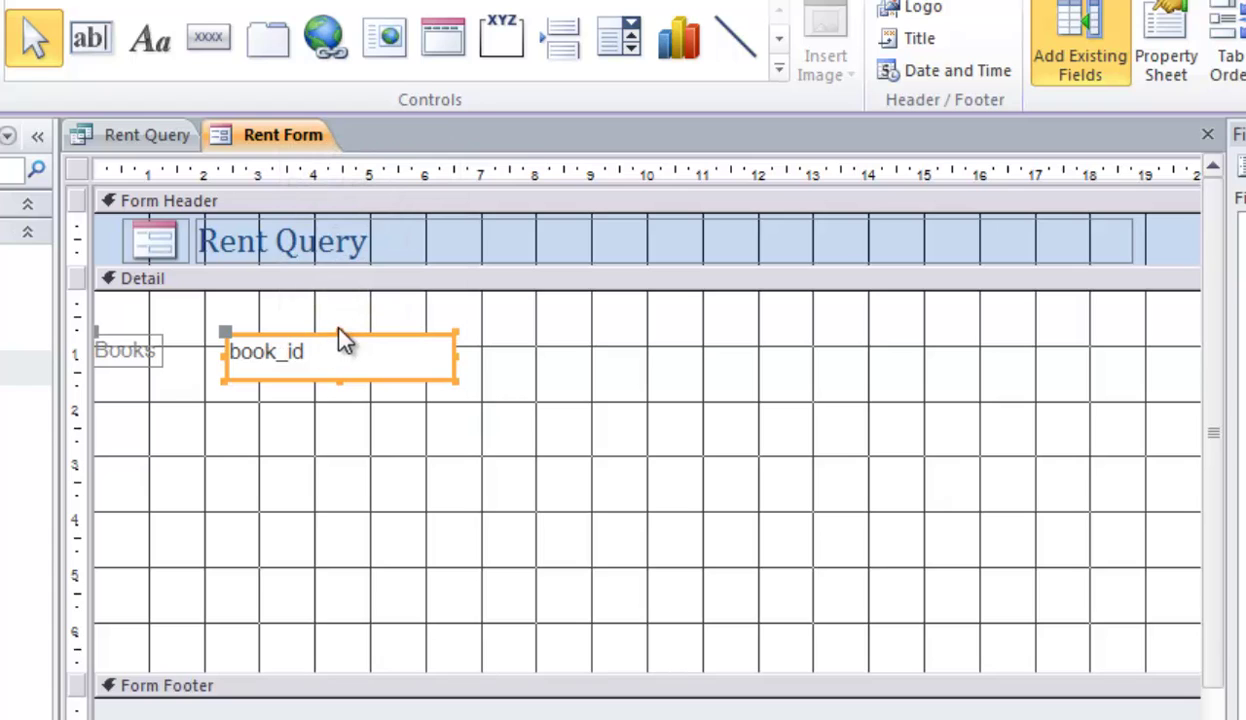
left_click_drag(344, 376, 344, 362)
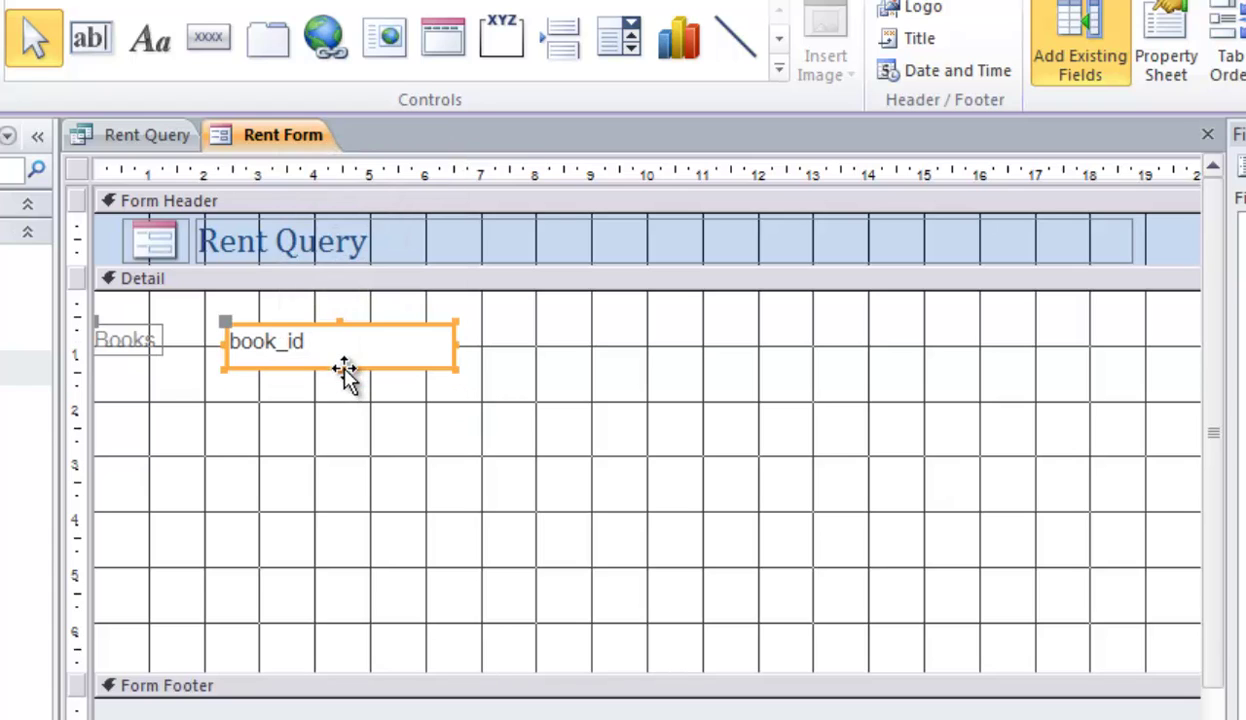
Add a combo box about 4 cm wide below the Books list box, taking its values from the Customer table
left_click(777, 46)
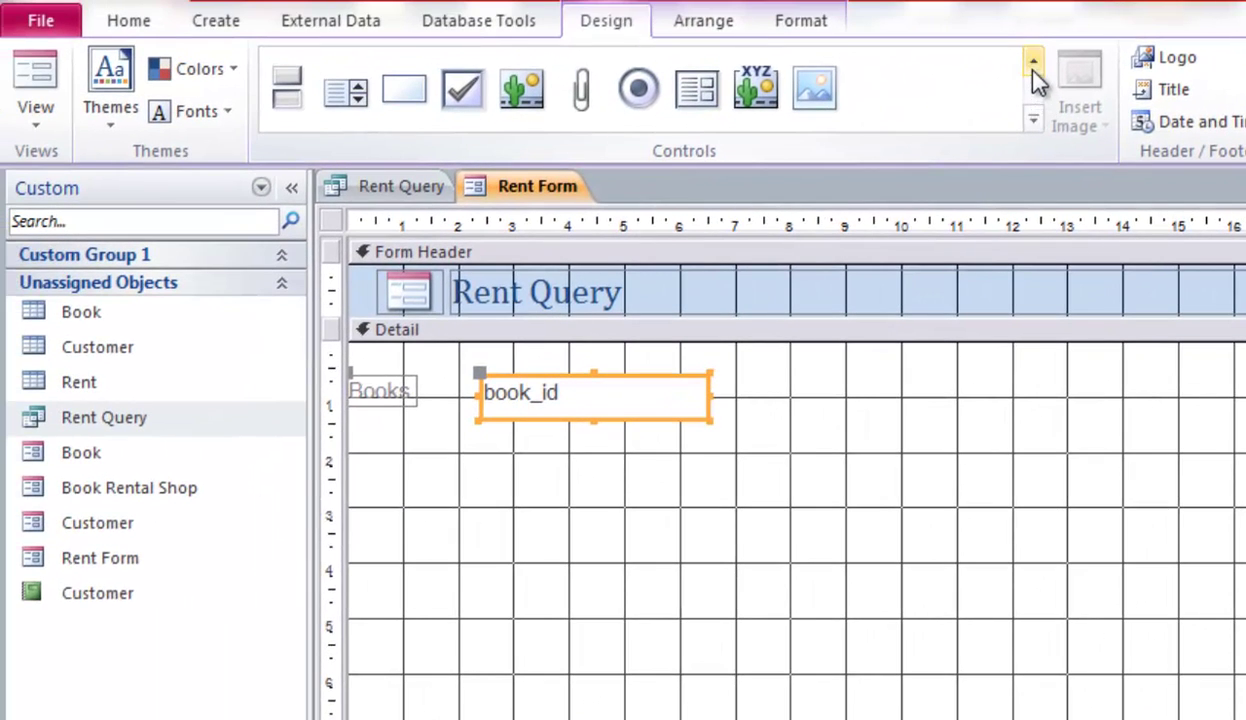
left_click(1032, 64)
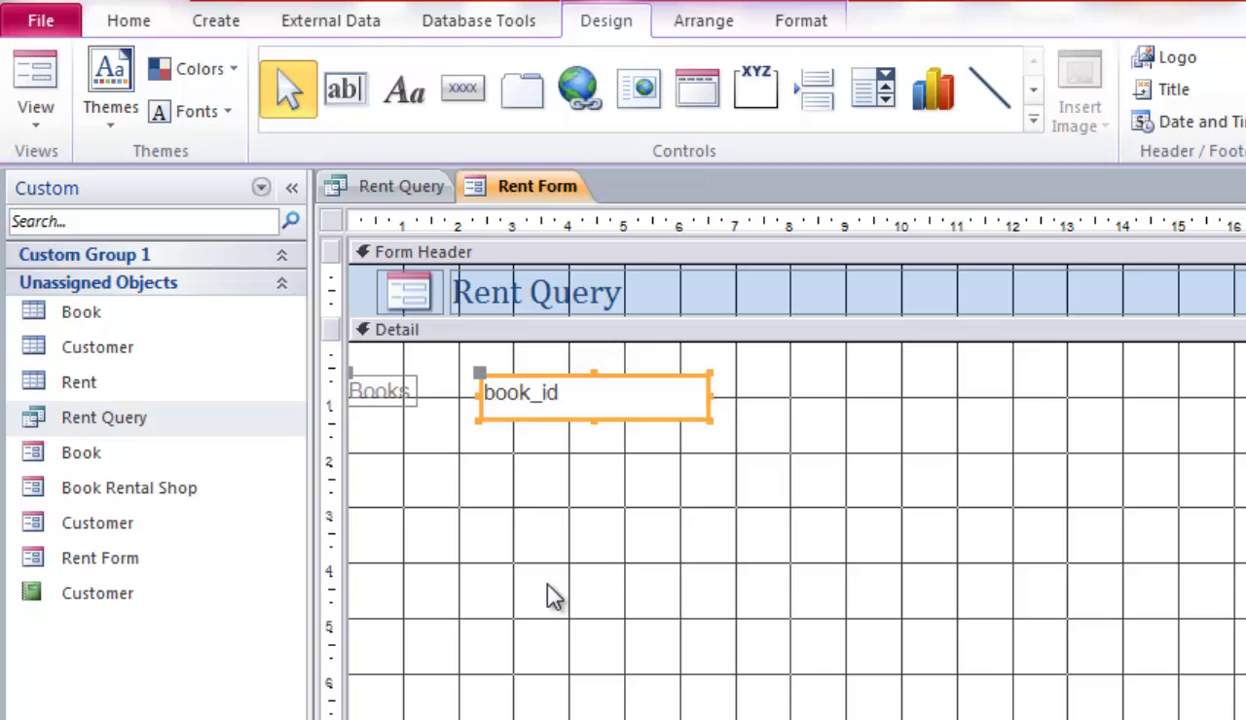
left_click(880, 110)
left_click_drag(488, 449, 714, 510)
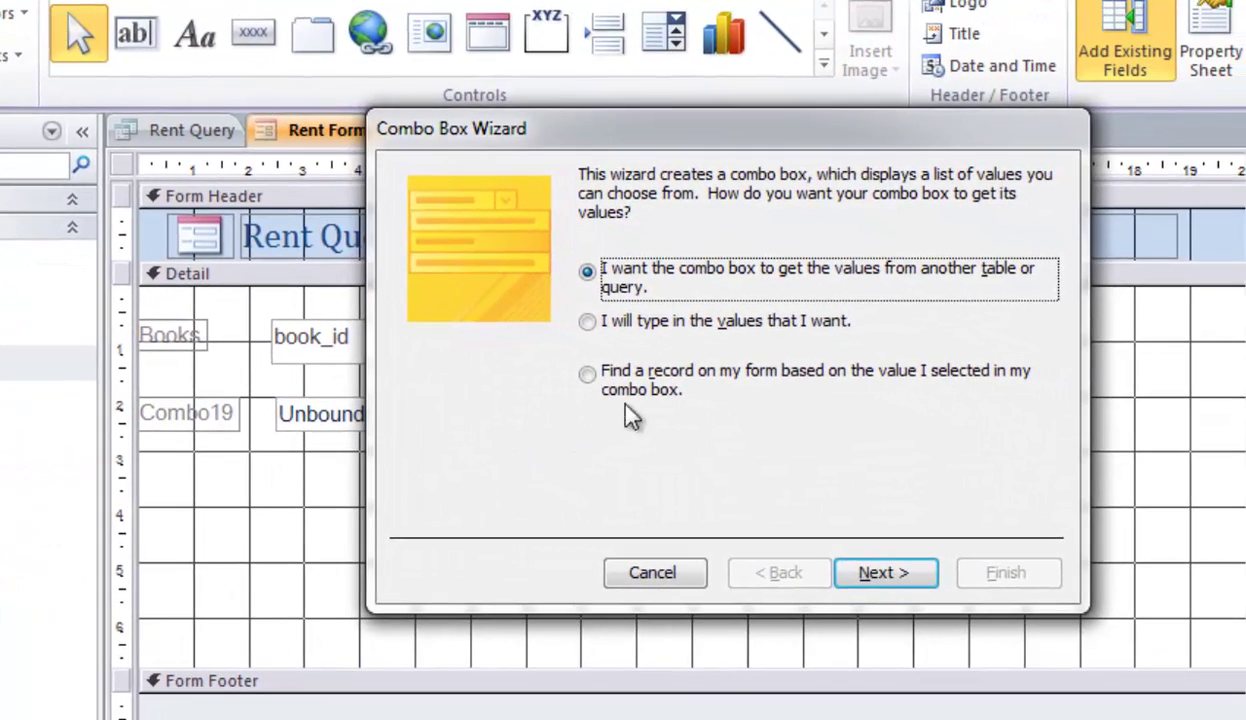
left_click(878, 572)
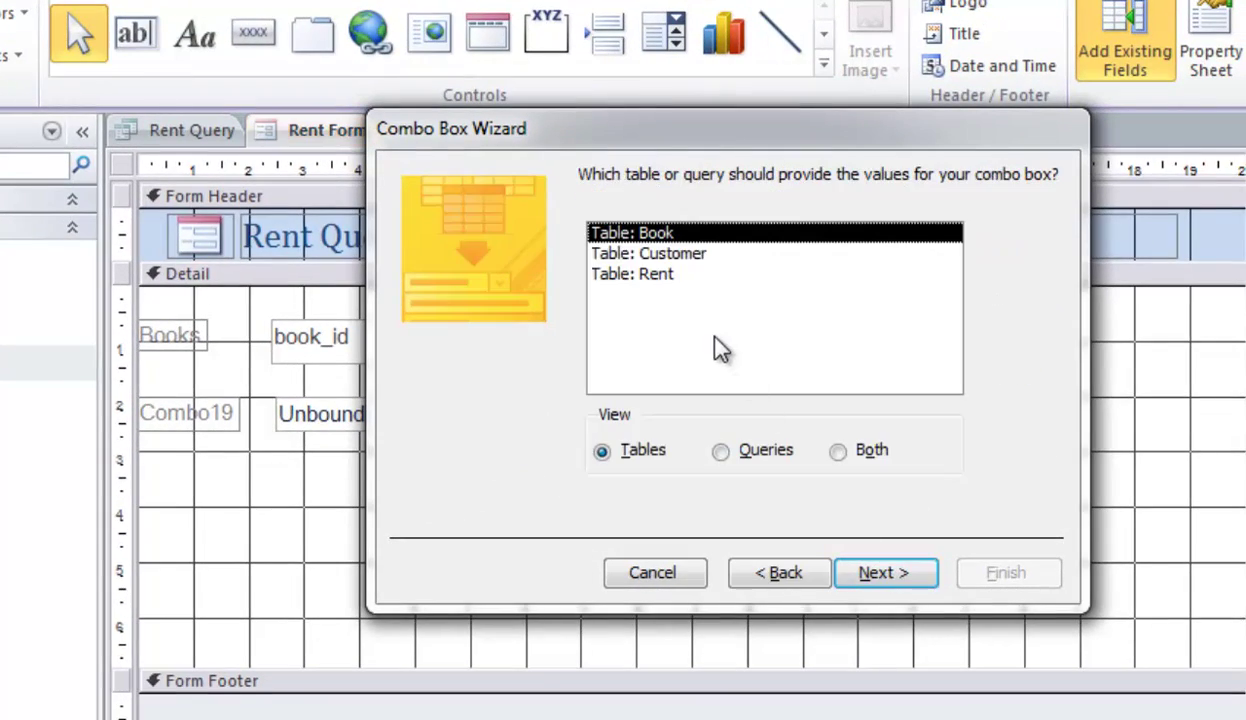
left_click(685, 257)
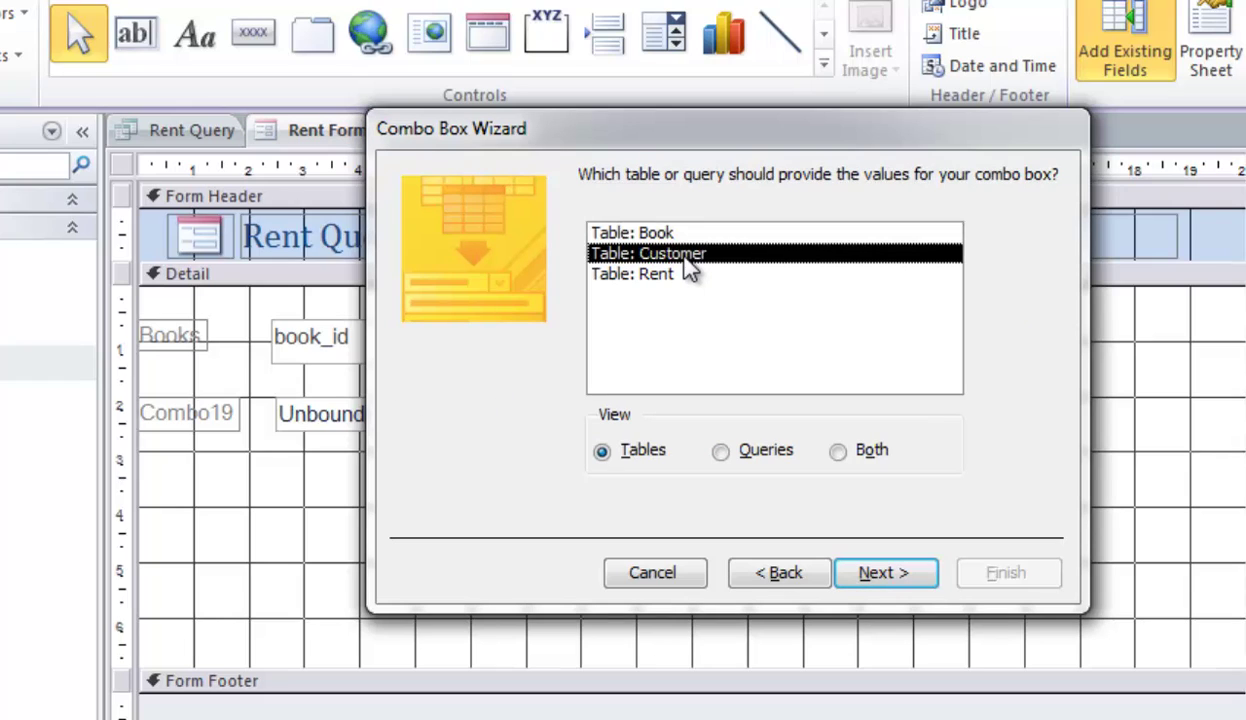
left_click(886, 574)
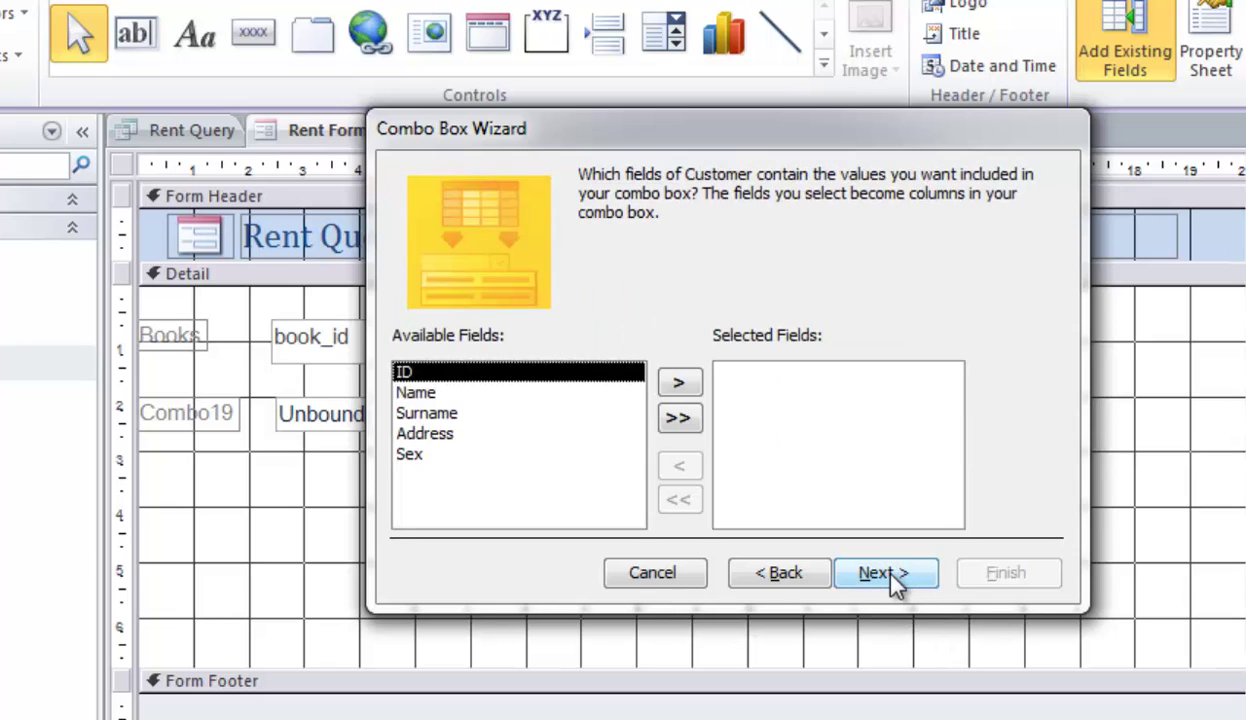
Include the Name and Surname fields of the Customer table as the combo box columns
left_click(466, 397)
left_click(684, 388)
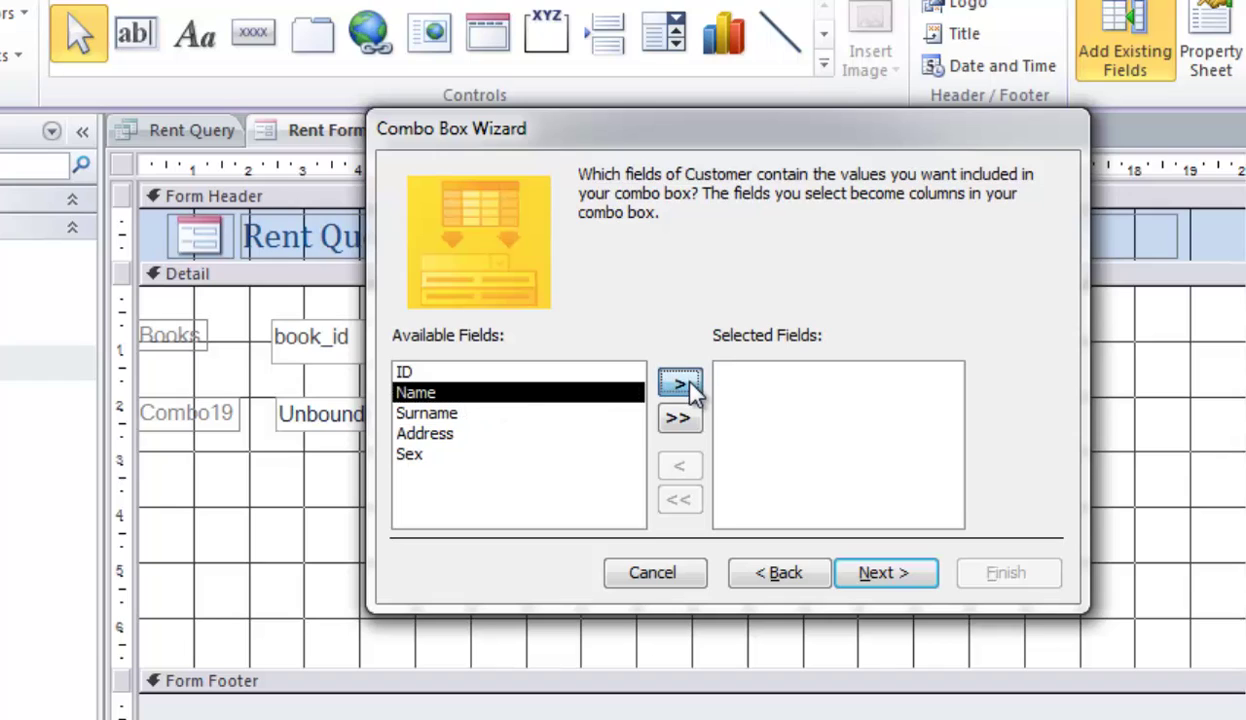
left_click(684, 382)
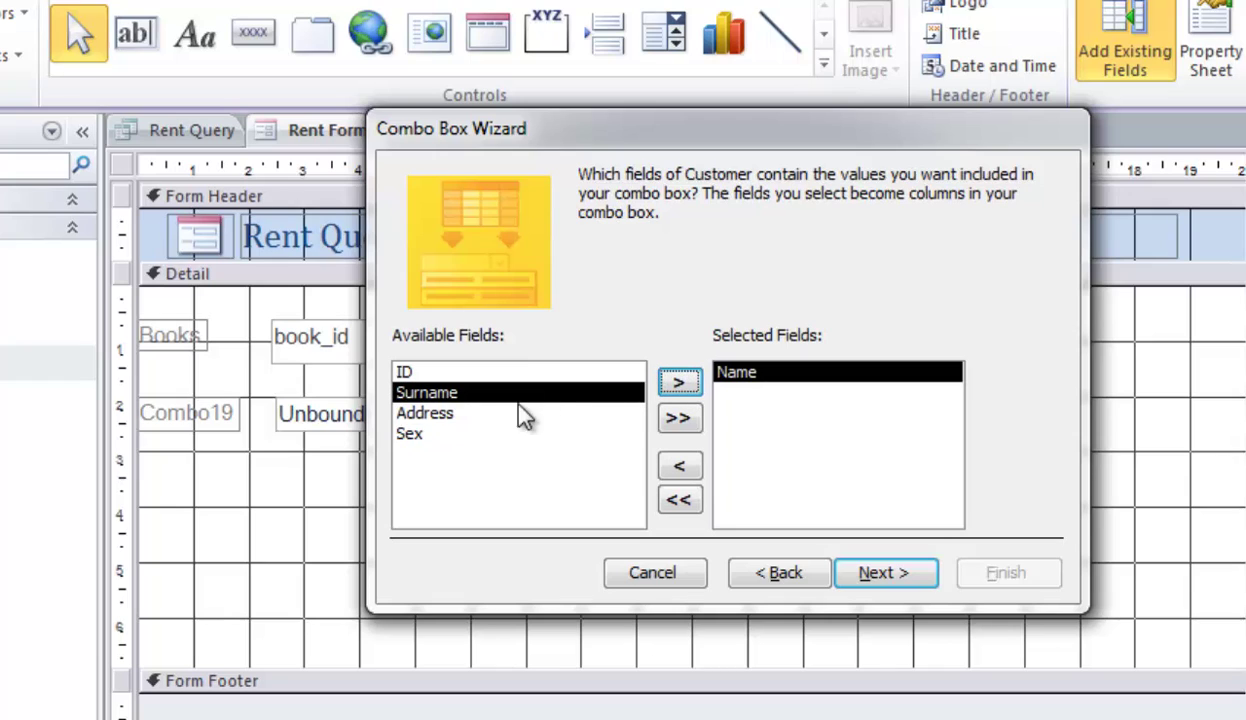
double_click(478, 395)
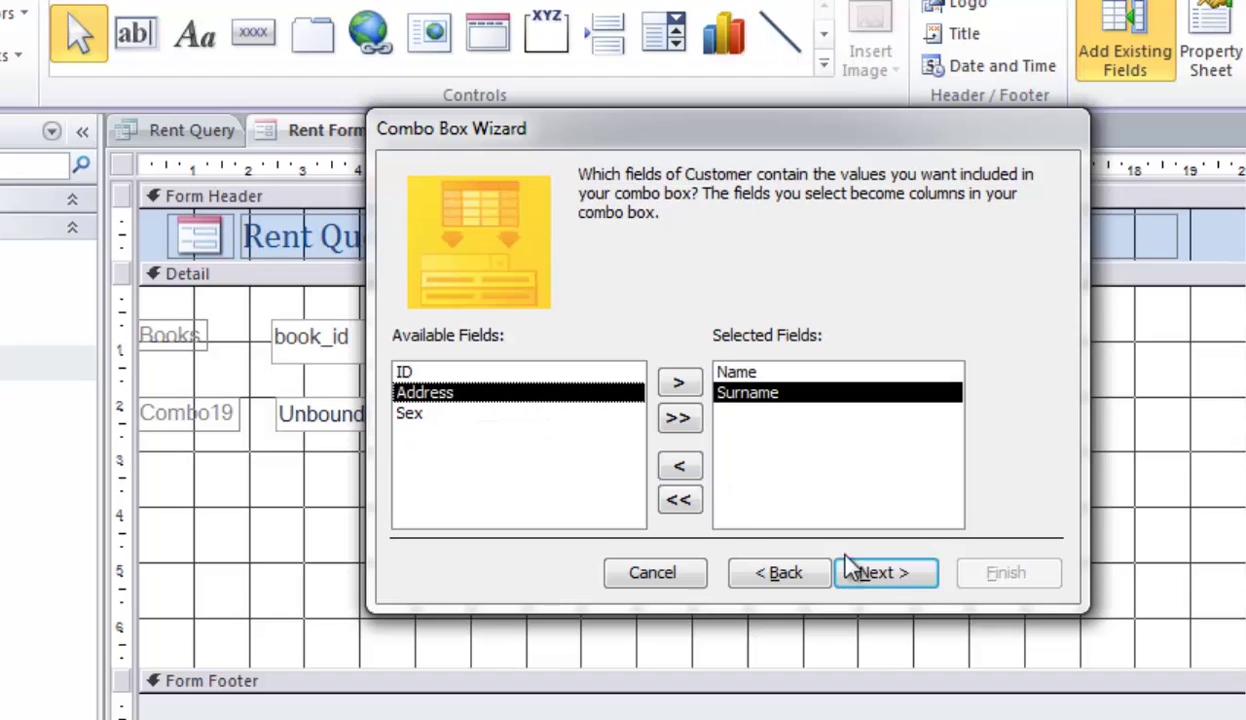
left_click(904, 586)
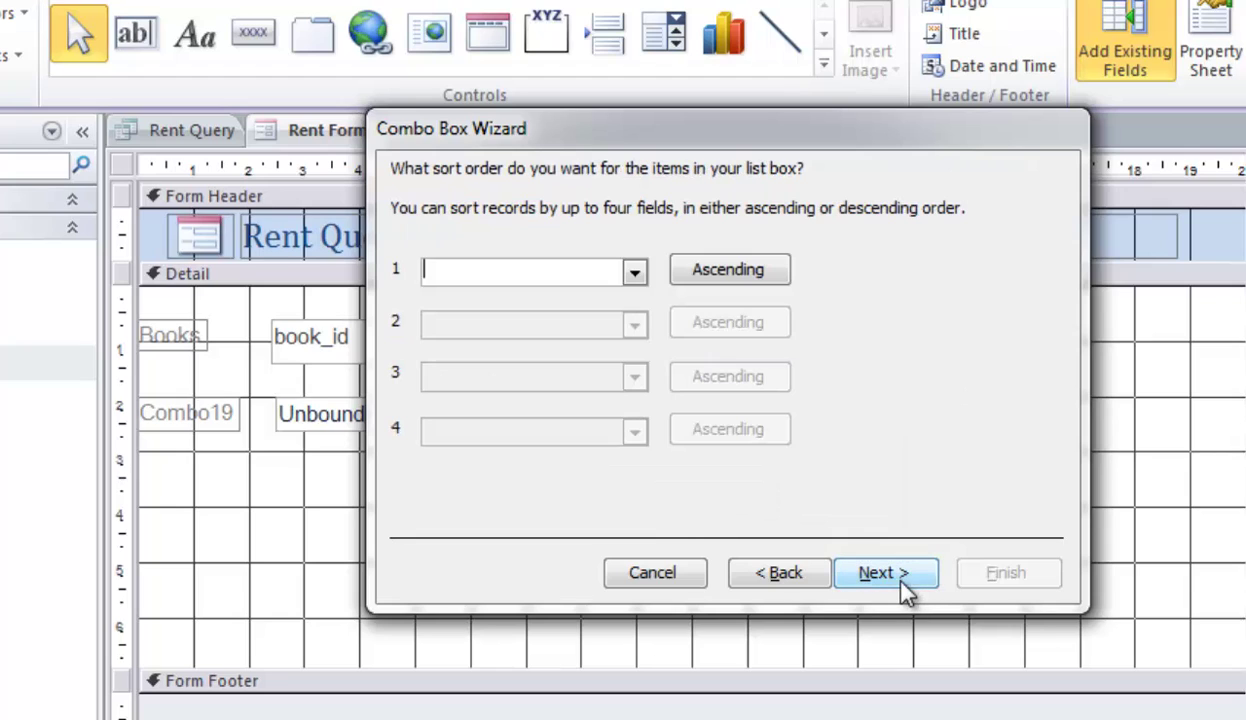
Sort the combo box items by Name ascending and then Surname descending, keeping the key column hidden
left_click(634, 273)
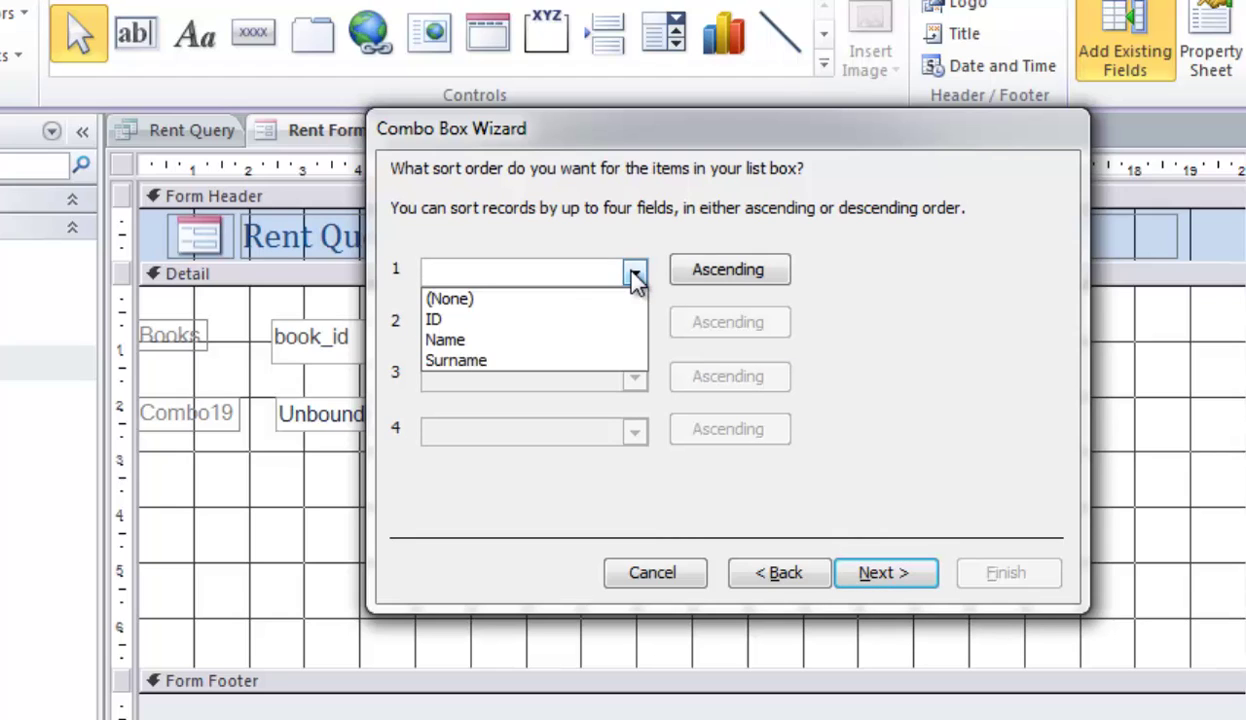
left_click(536, 340)
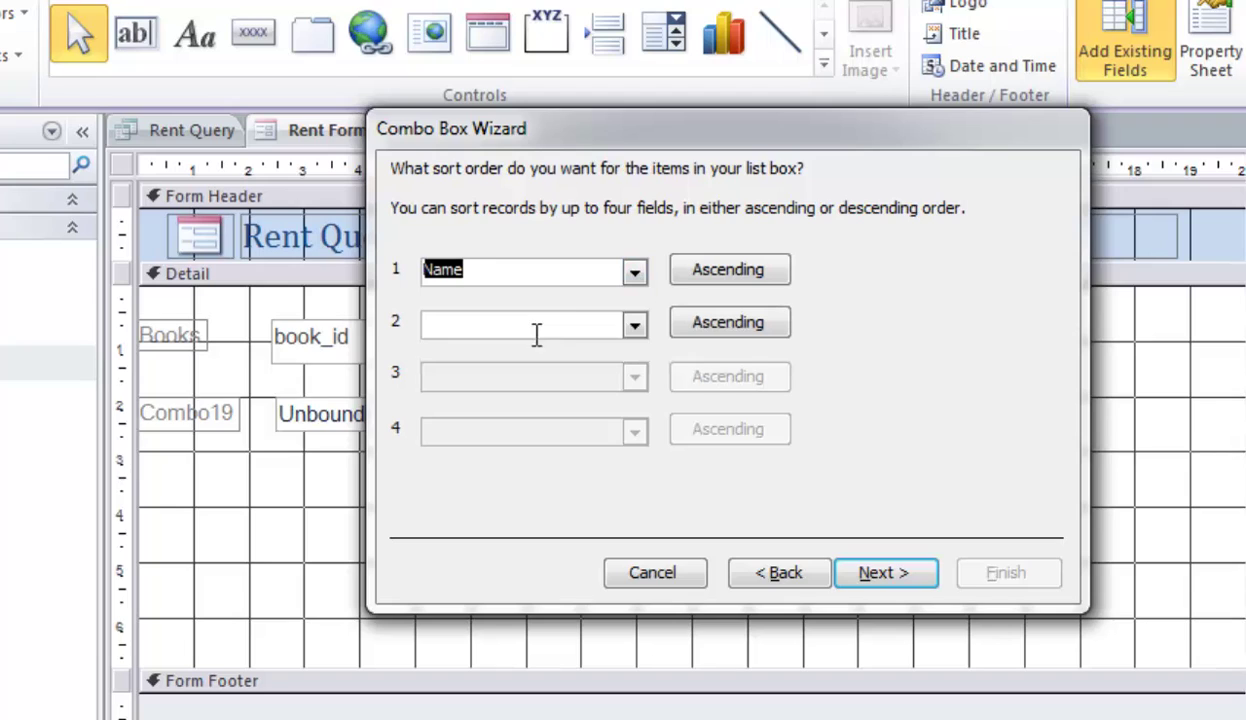
left_click(728, 324)
left_click(632, 328)
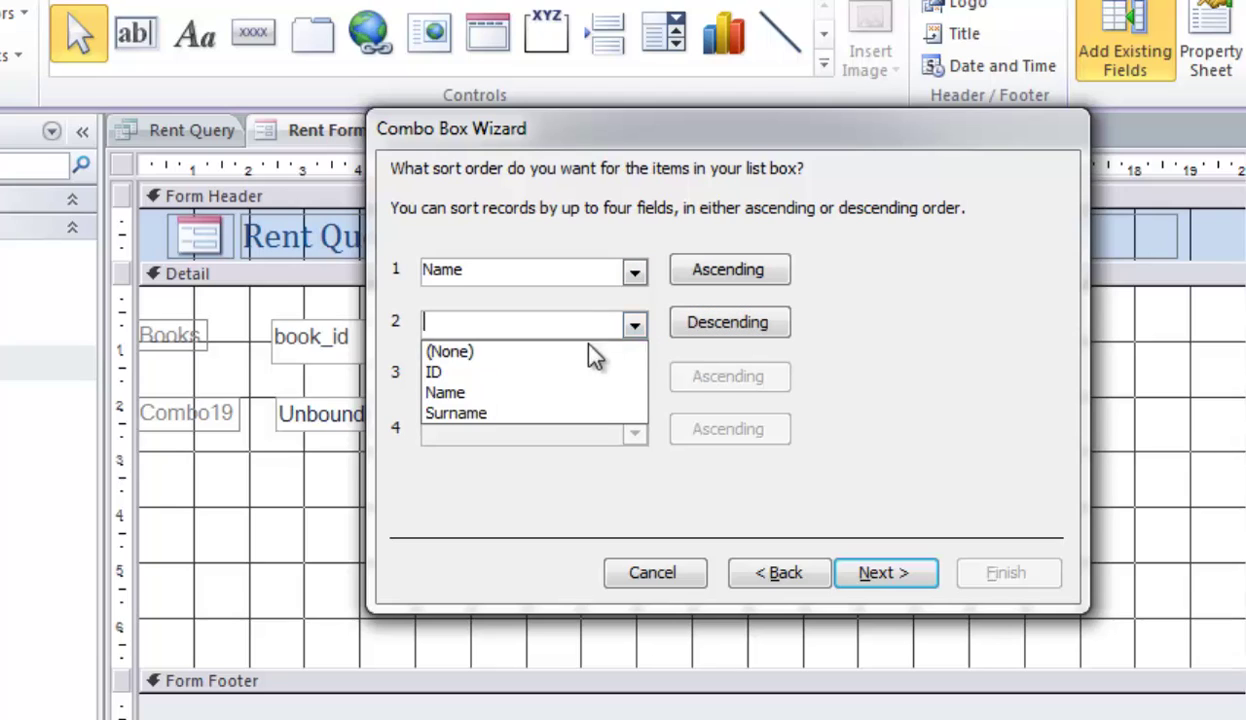
left_click(512, 418)
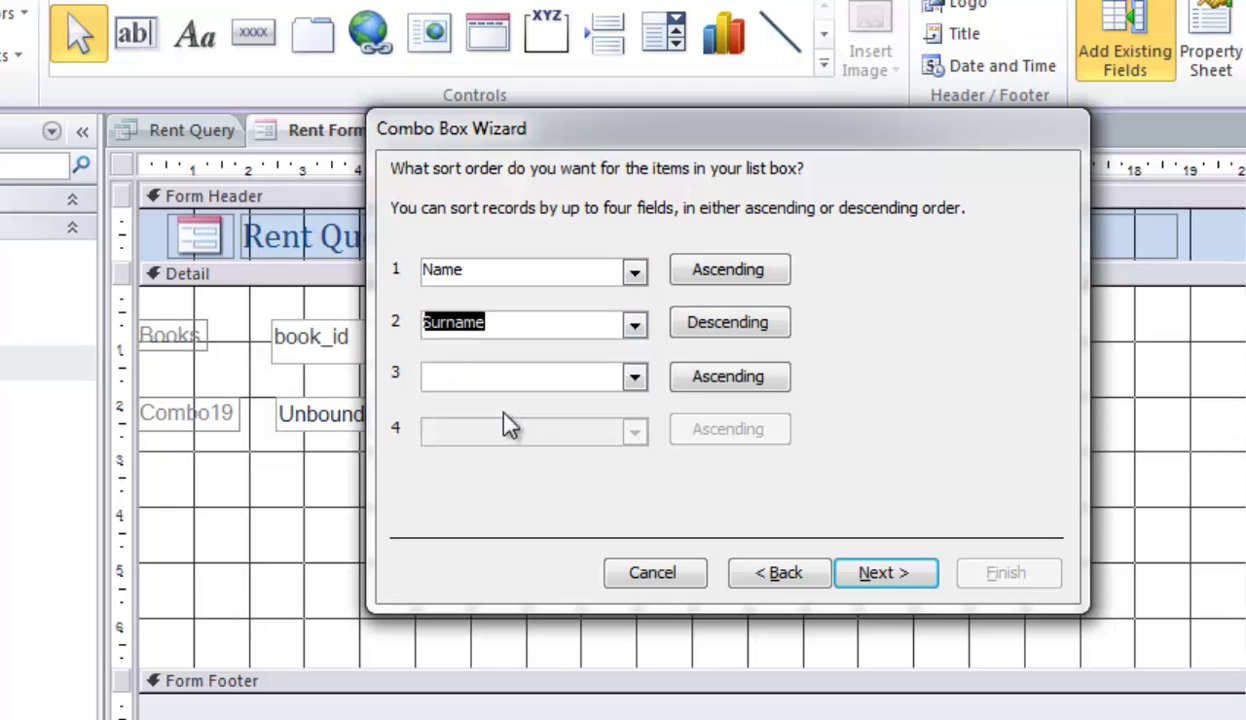
left_click(888, 576)
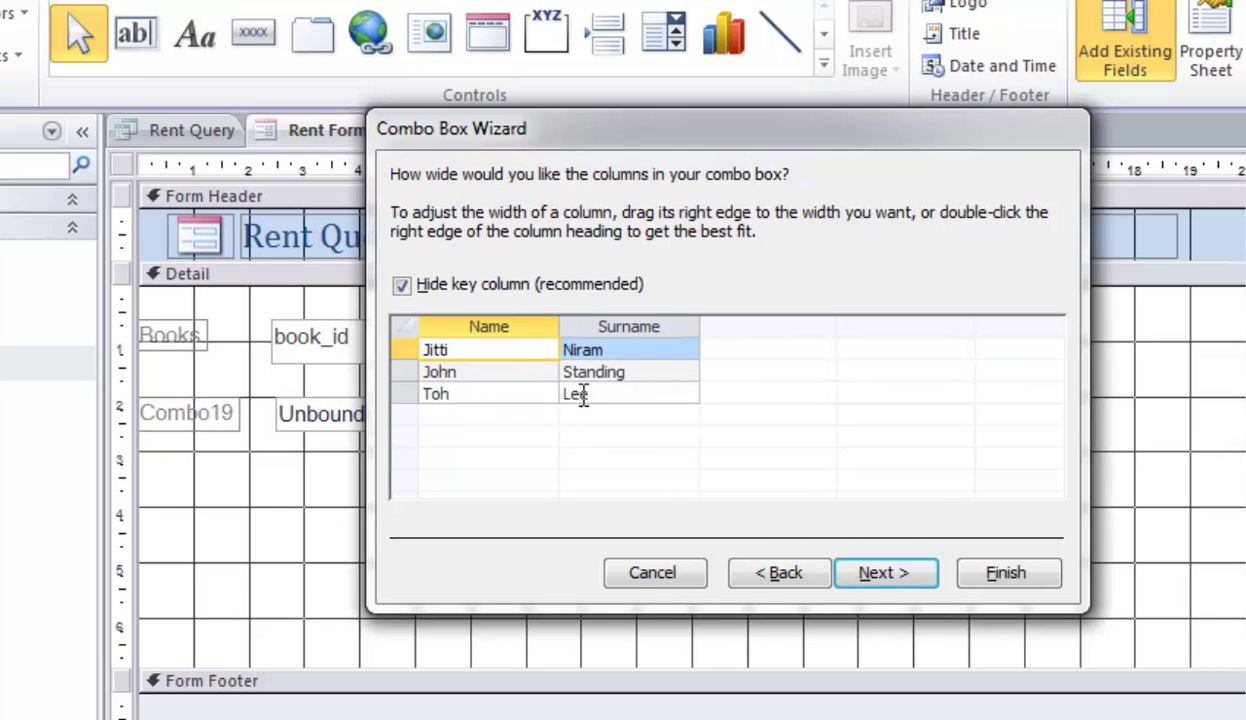
left_click(873, 575)
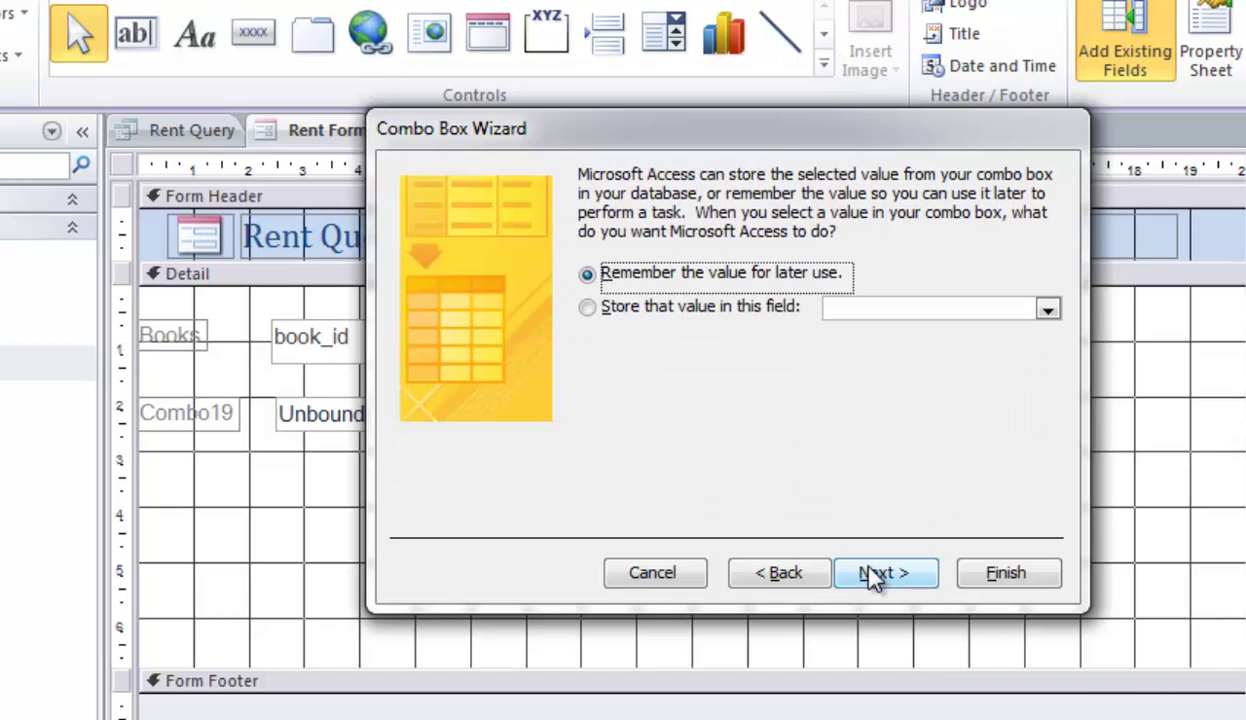
Store the combo box's selected value in the customer_id field and label the combo box Customers
left_click(586, 307)
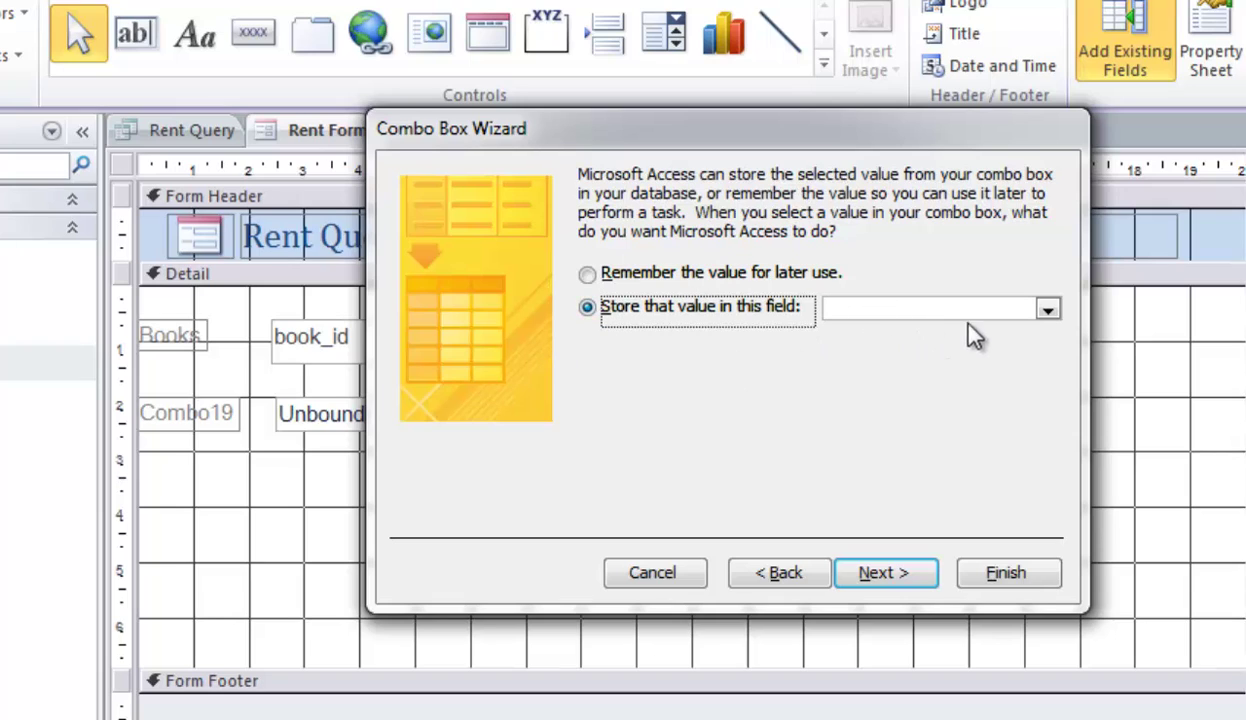
left_click(1047, 310)
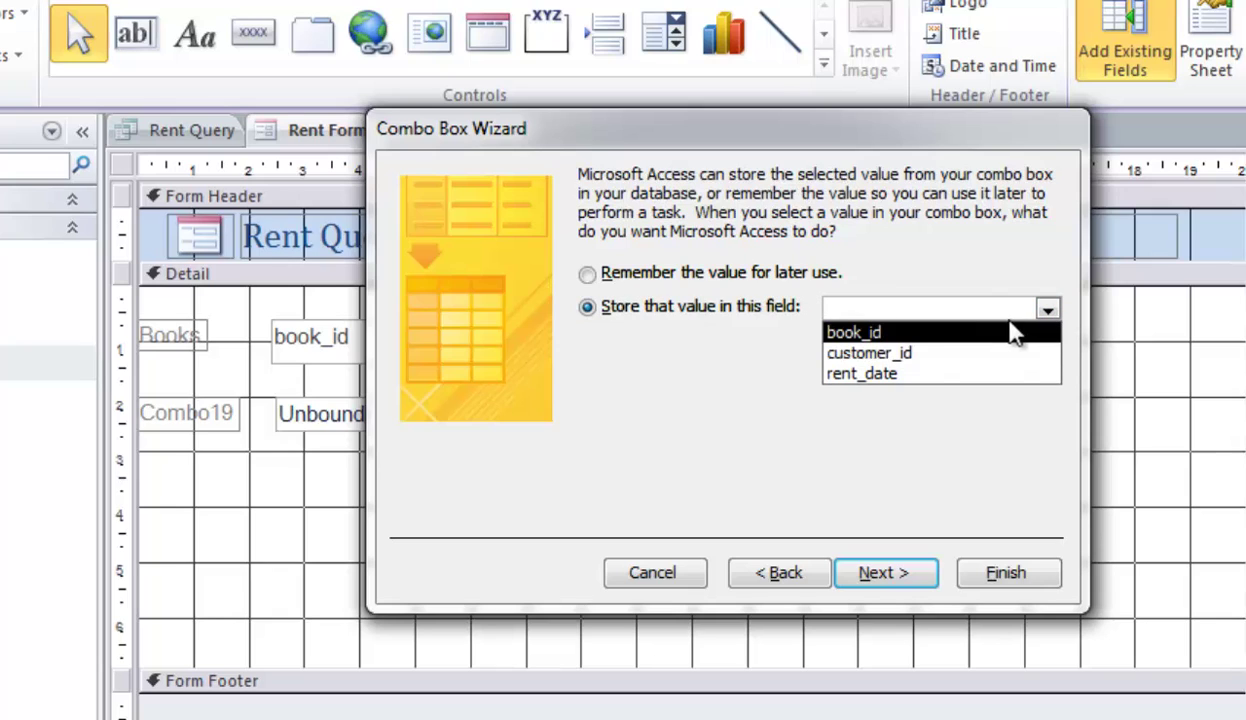
left_click(928, 358)
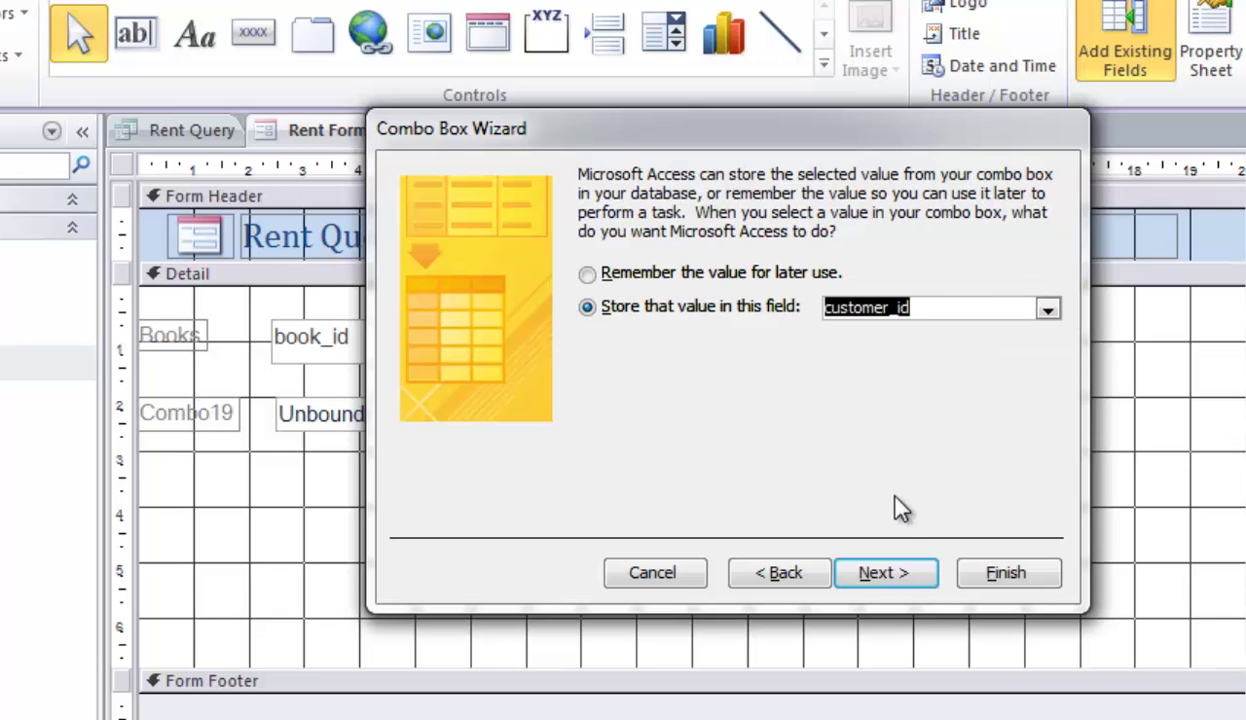
left_click(868, 580)
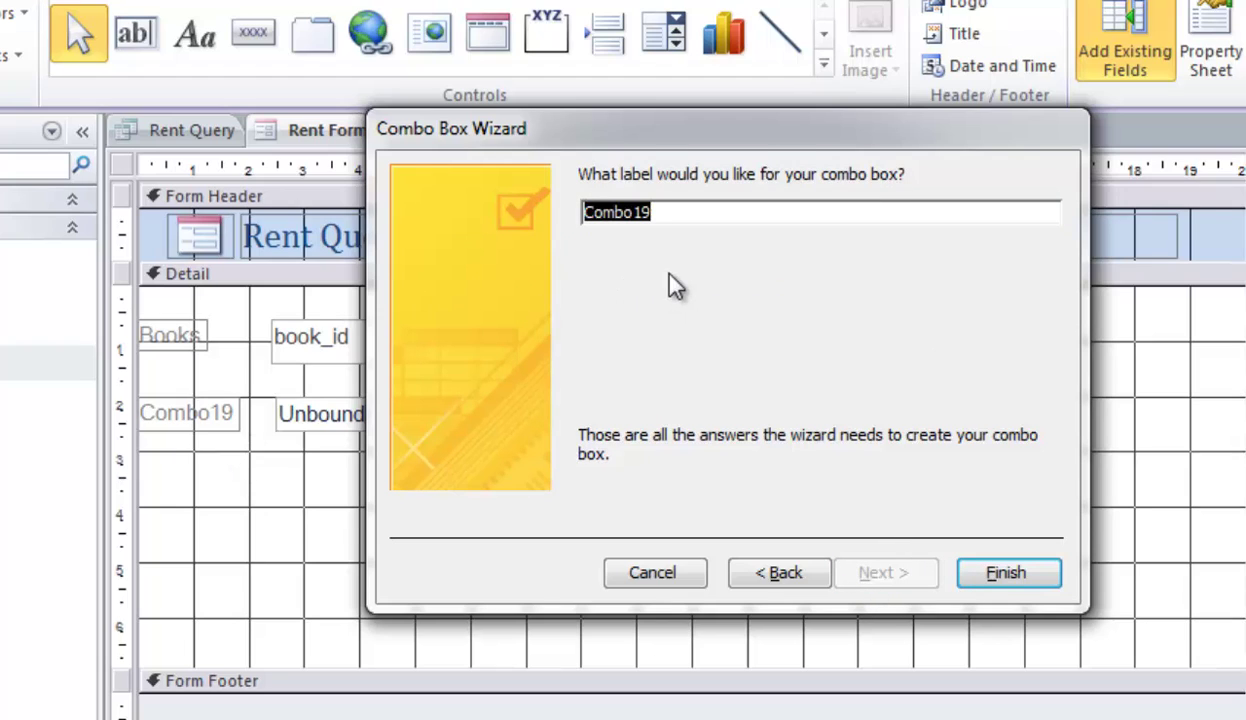
type("Customers")
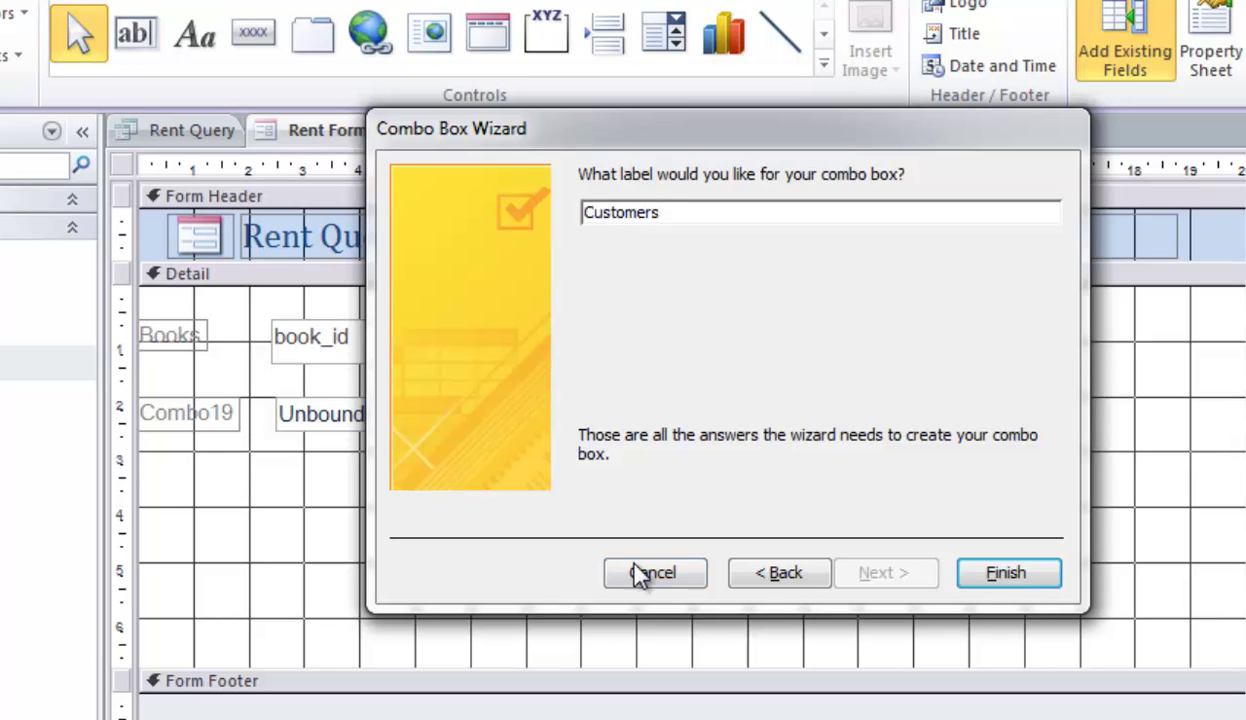
left_click(1007, 573)
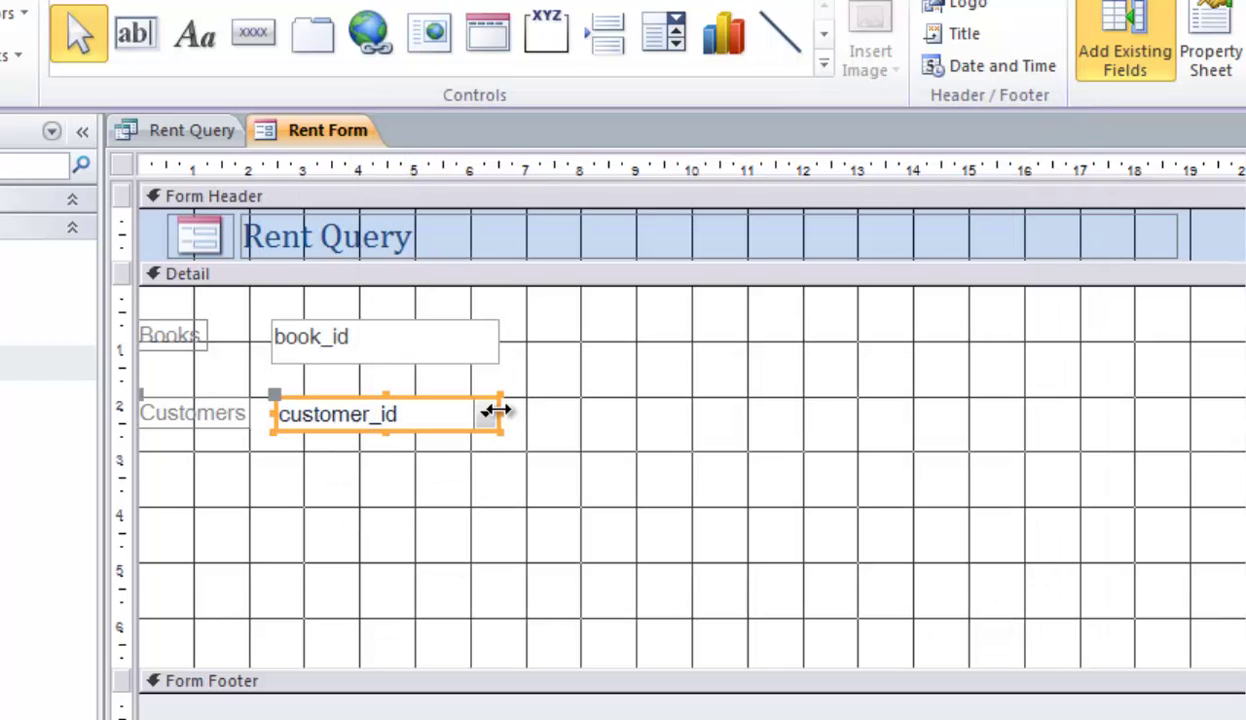
Save Rent Form and show it in Form View
right_click(311, 142)
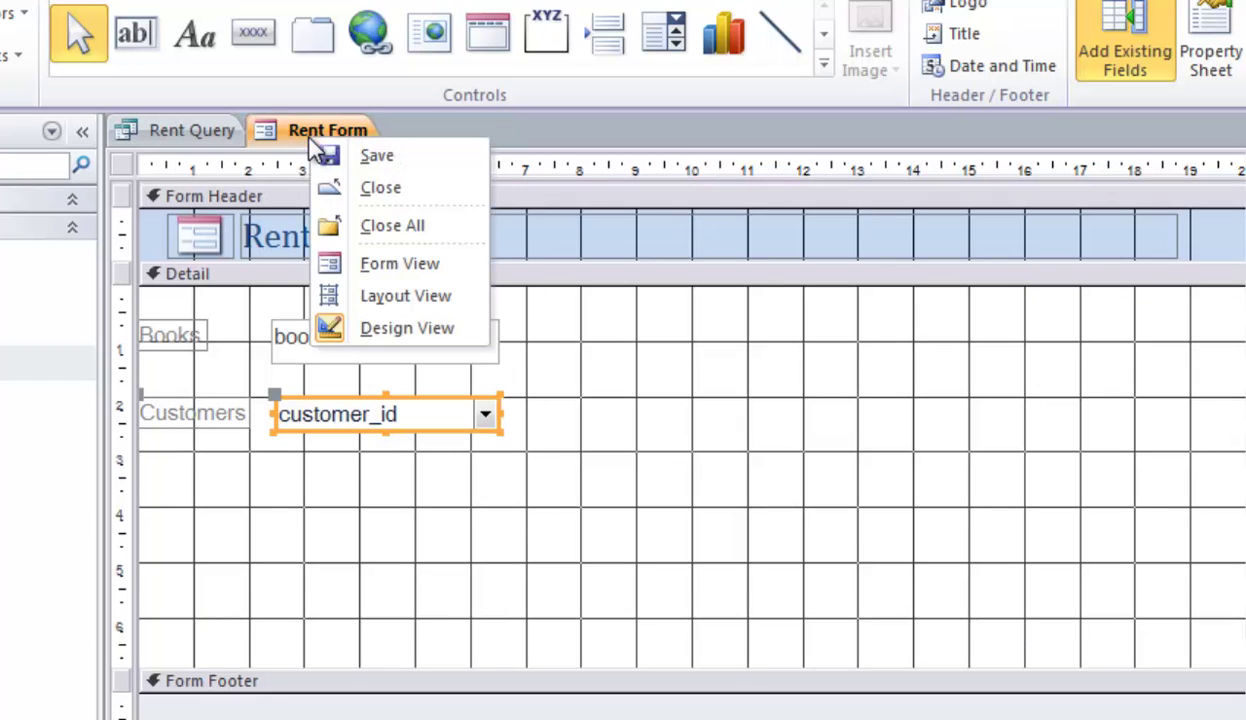
left_click(350, 155)
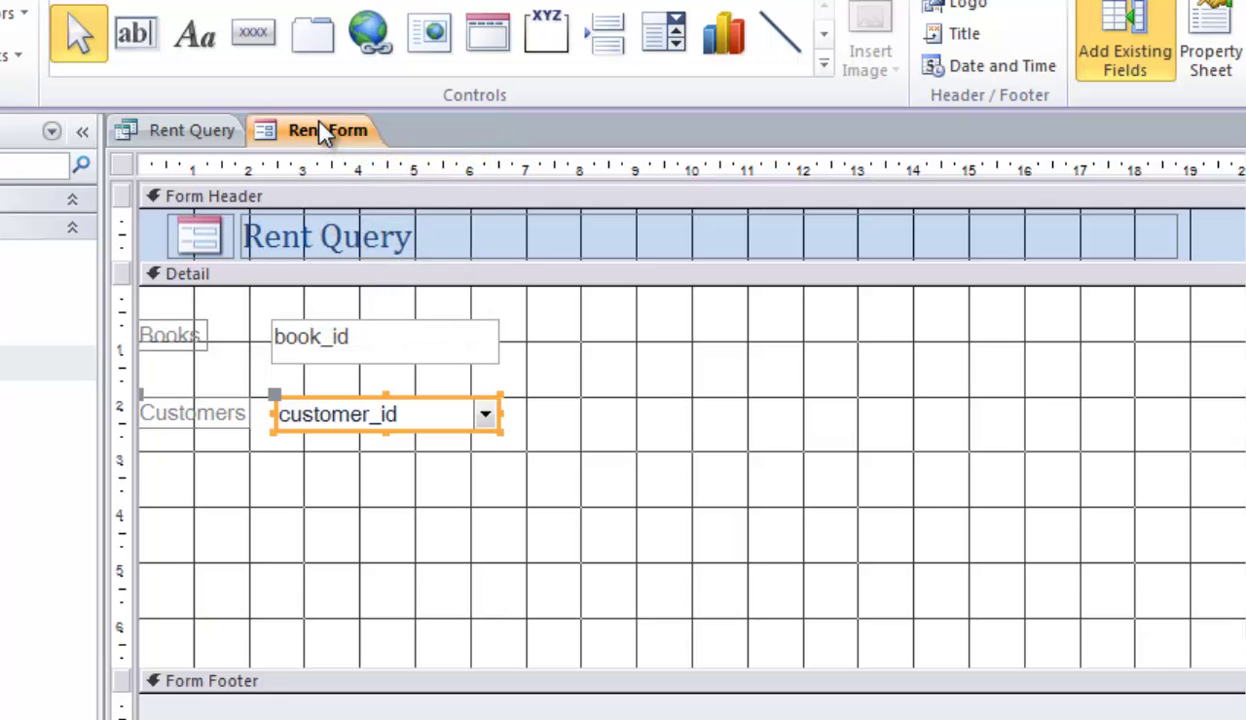
right_click(322, 133)
left_click(395, 245)
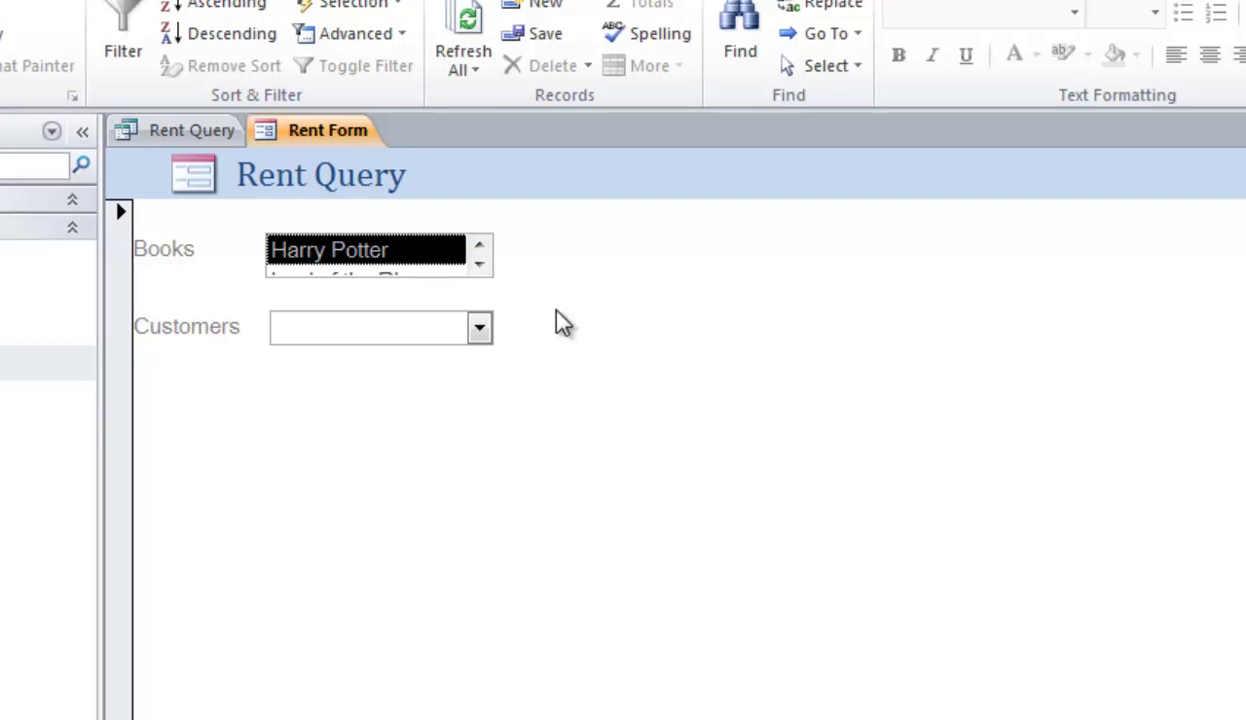
Look through the titles in the Books list and return to the first one
left_click(479, 265)
left_click(479, 265)
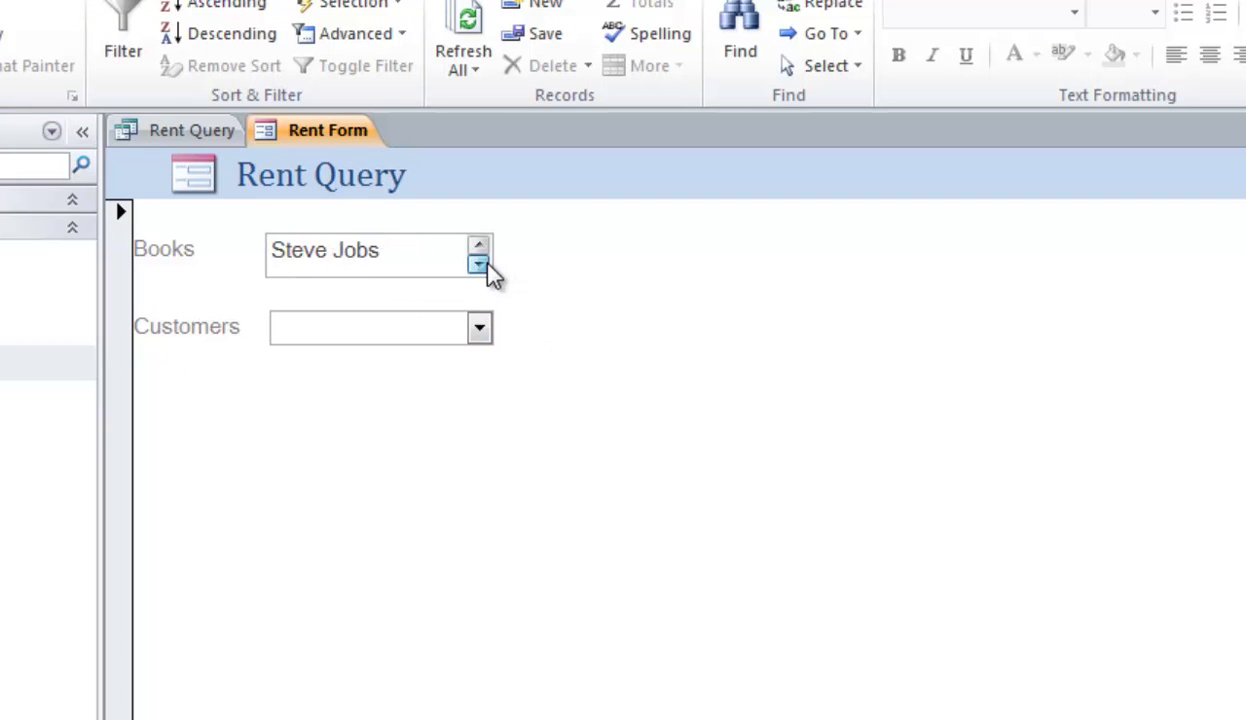
left_click(479, 247)
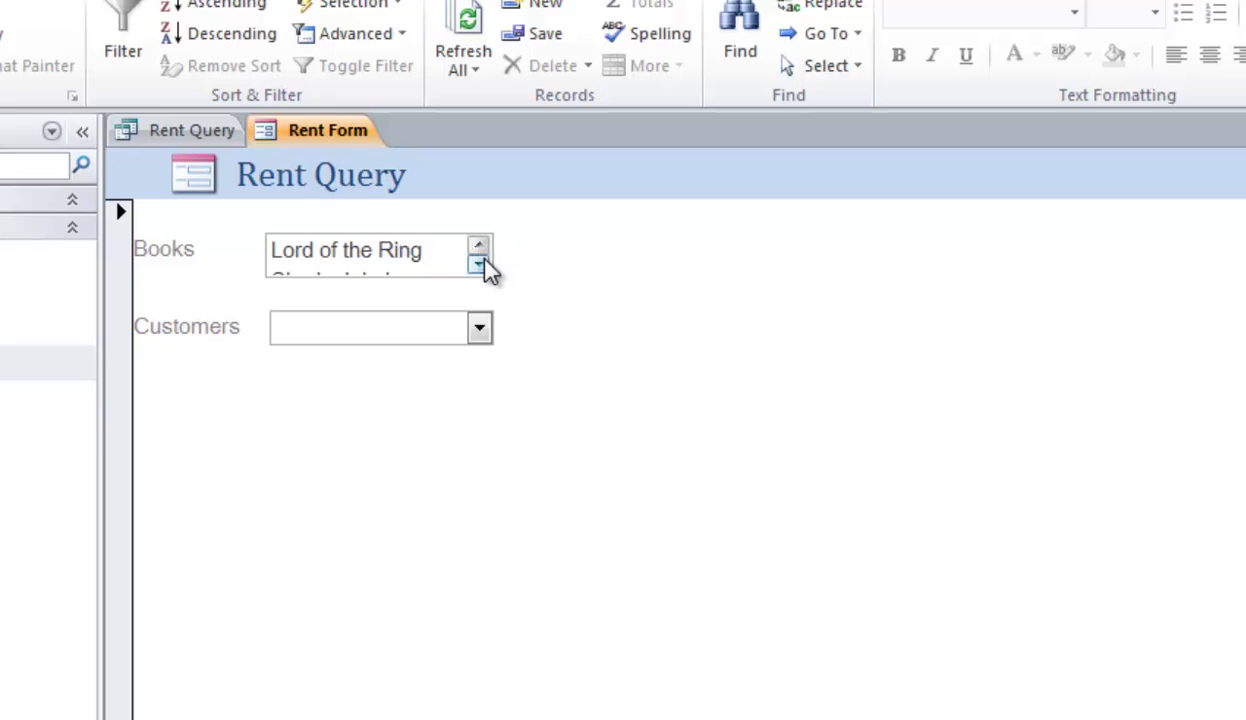
left_click(479, 265)
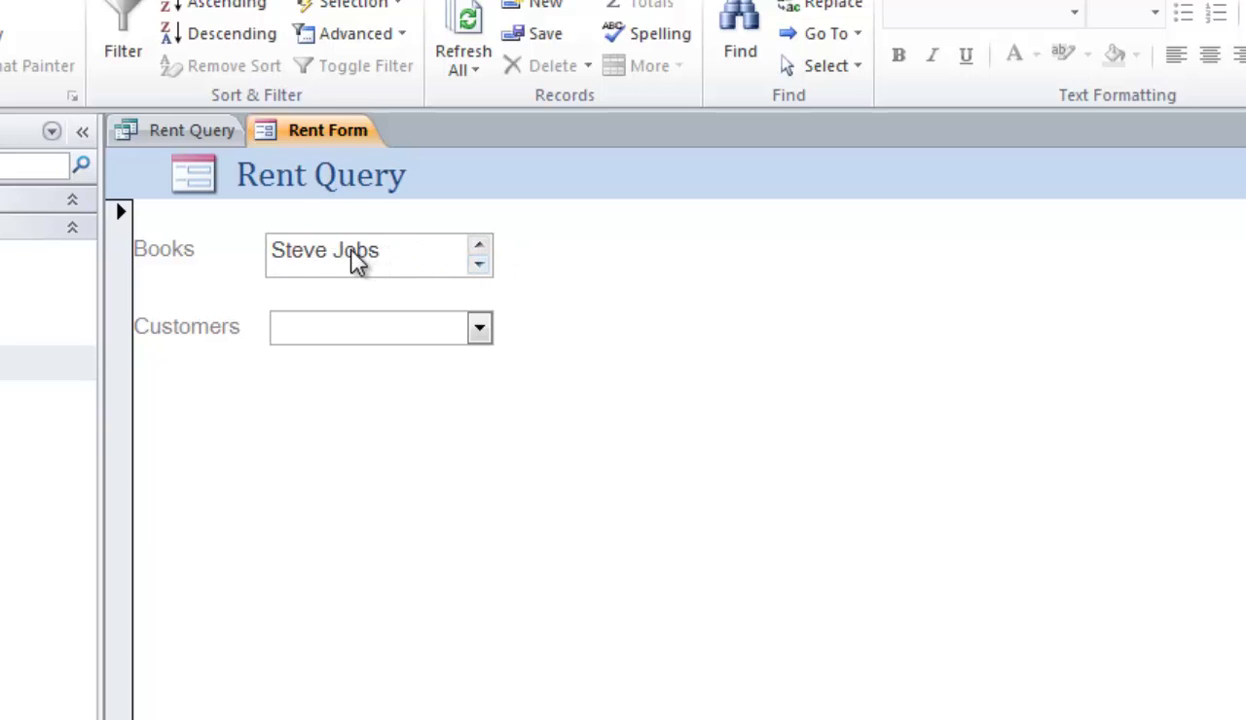
left_click(479, 247)
left_click(479, 247)
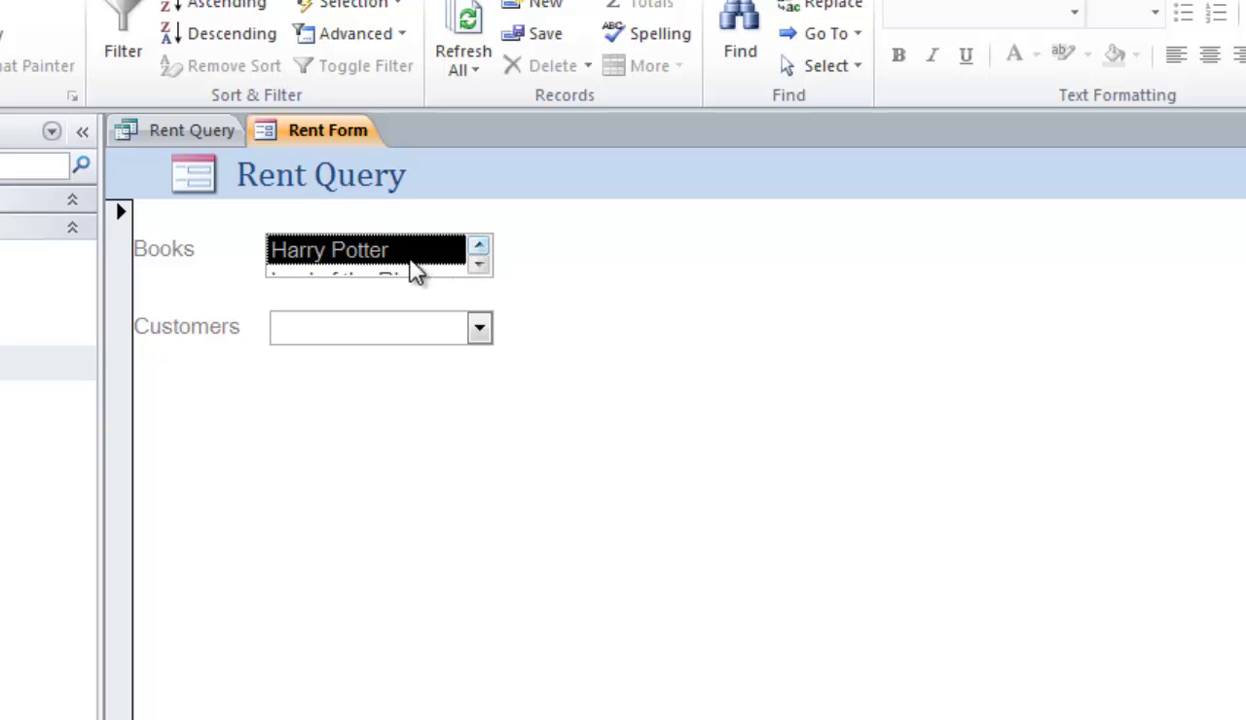
Enter a customer's first name in the Customers combo box and view the names it lists
left_click(377, 330)
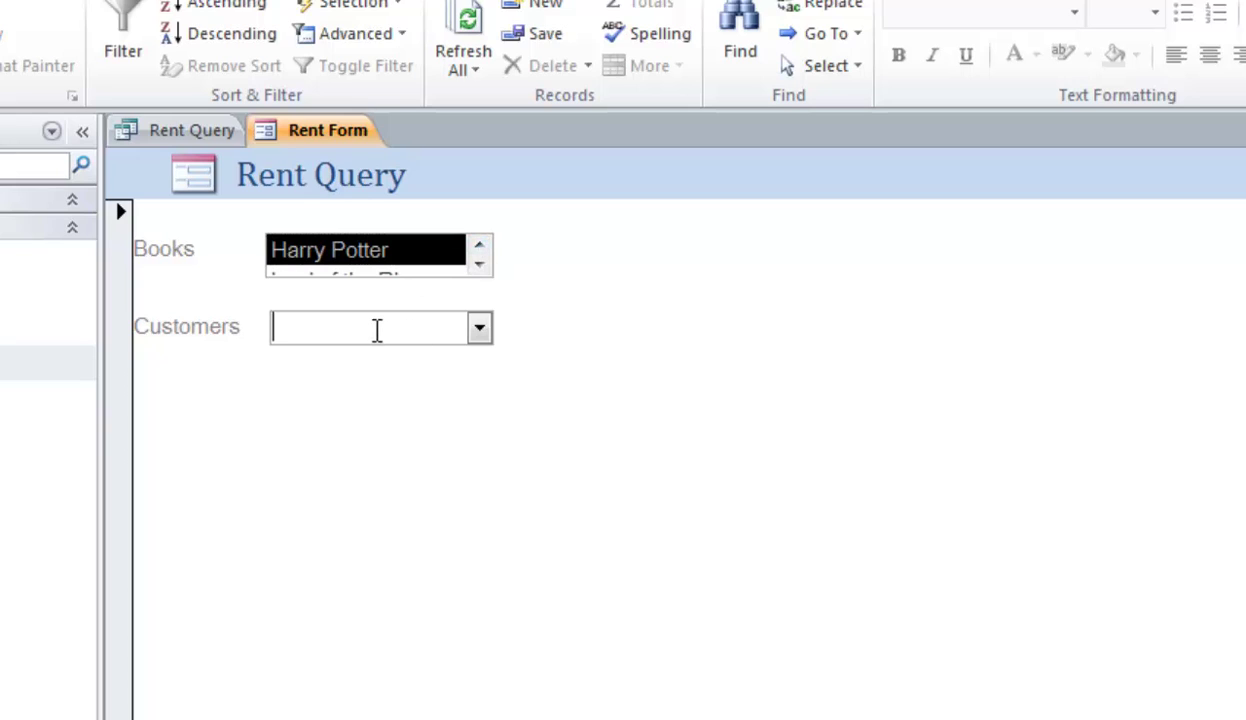
type("jitt")
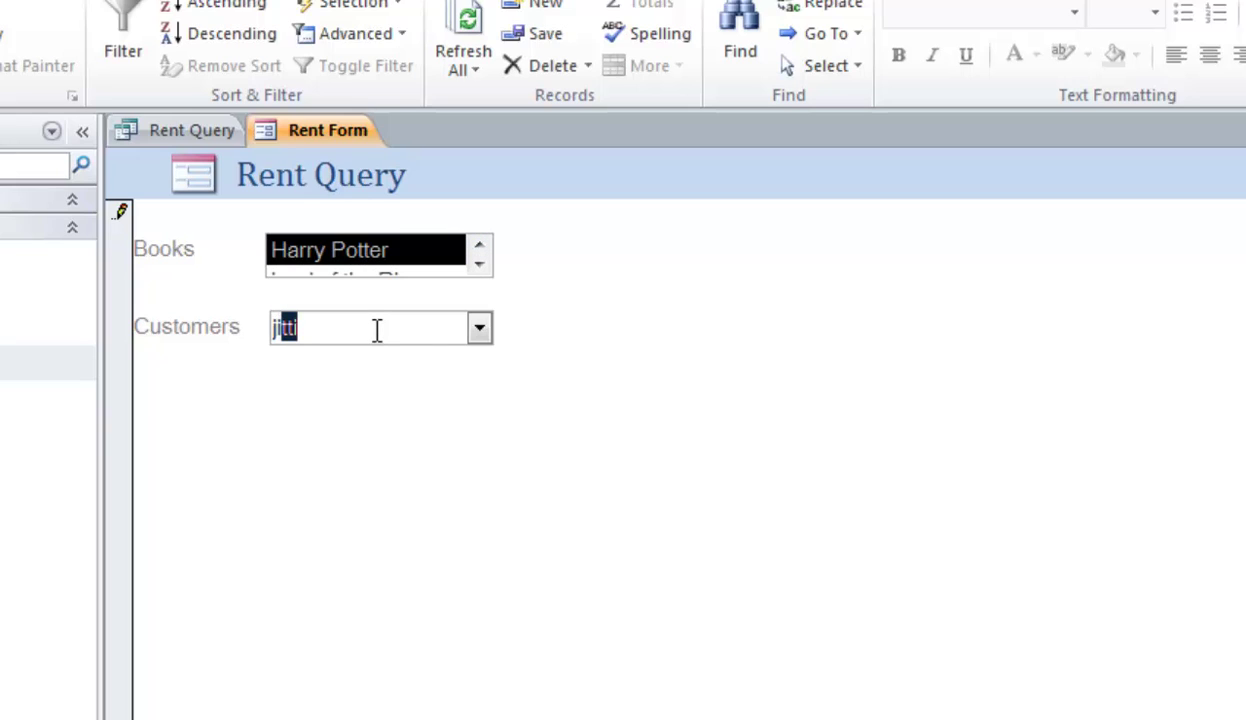
left_click(479, 330)
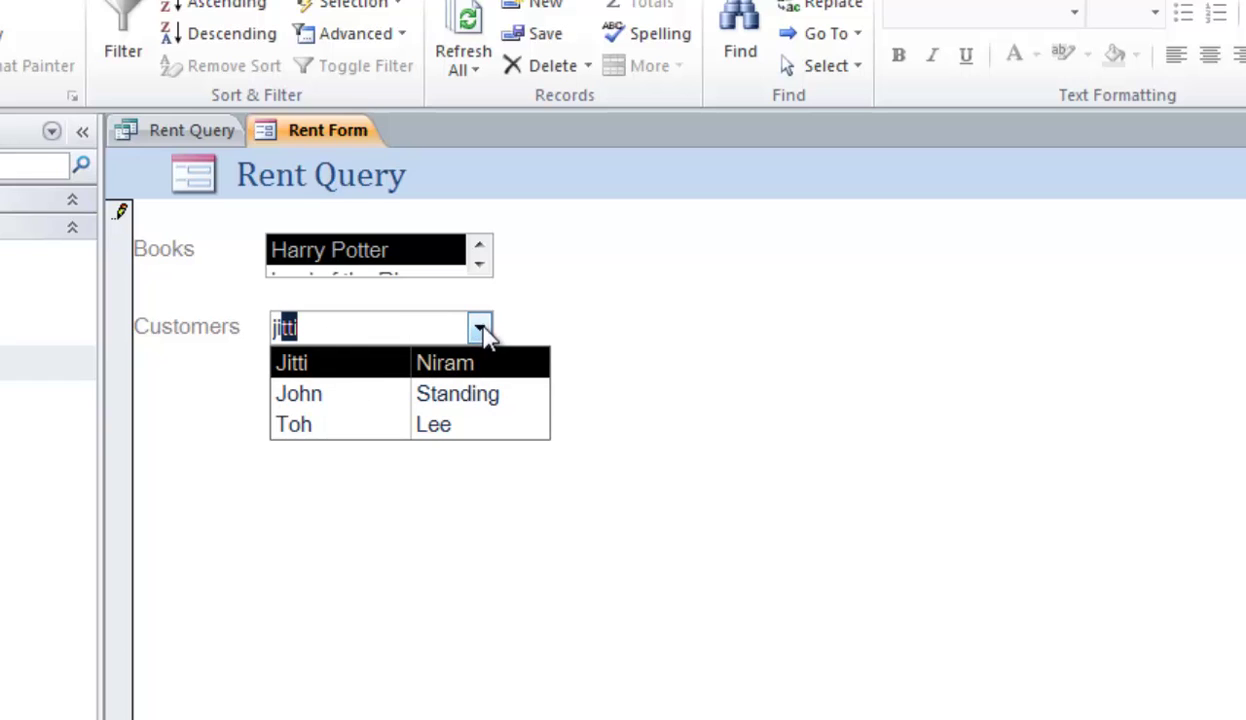
left_click(481, 331)
left_click(481, 331)
left_click(592, 320)
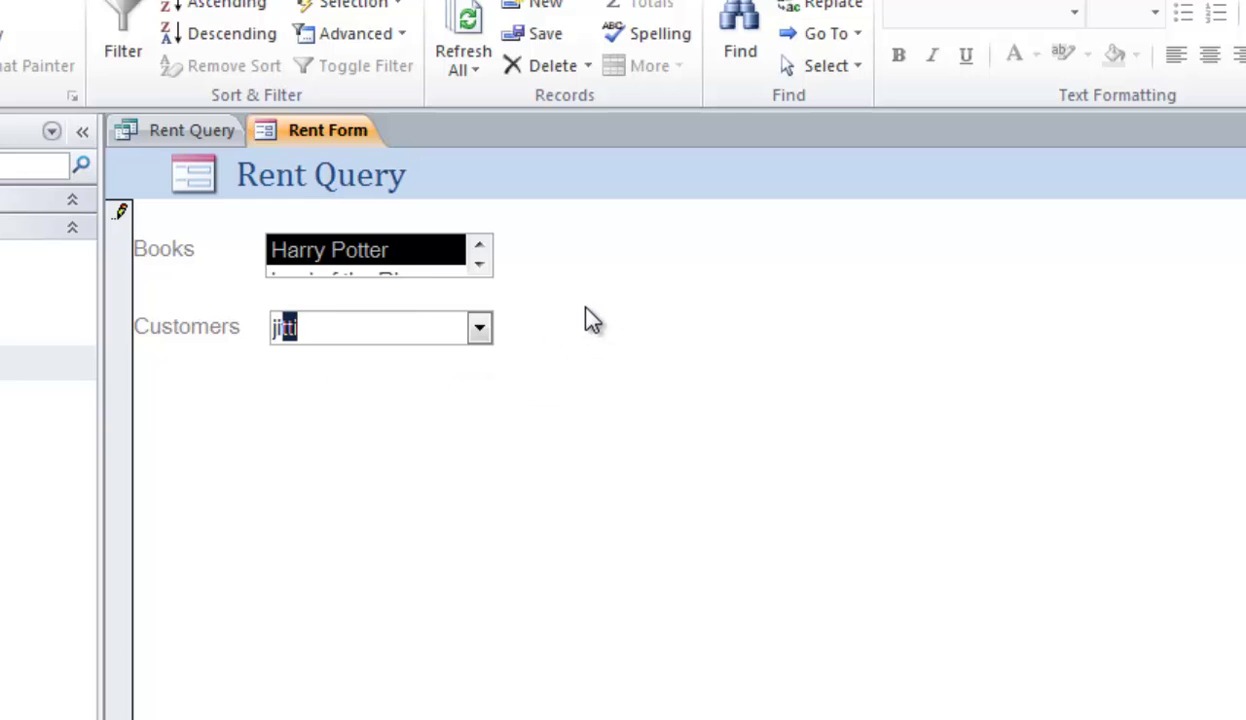
Switch Rent Form to Design View and add a text box about 3.5 cm wide and 1.1 cm high below the Customers combo box
right_click(318, 131)
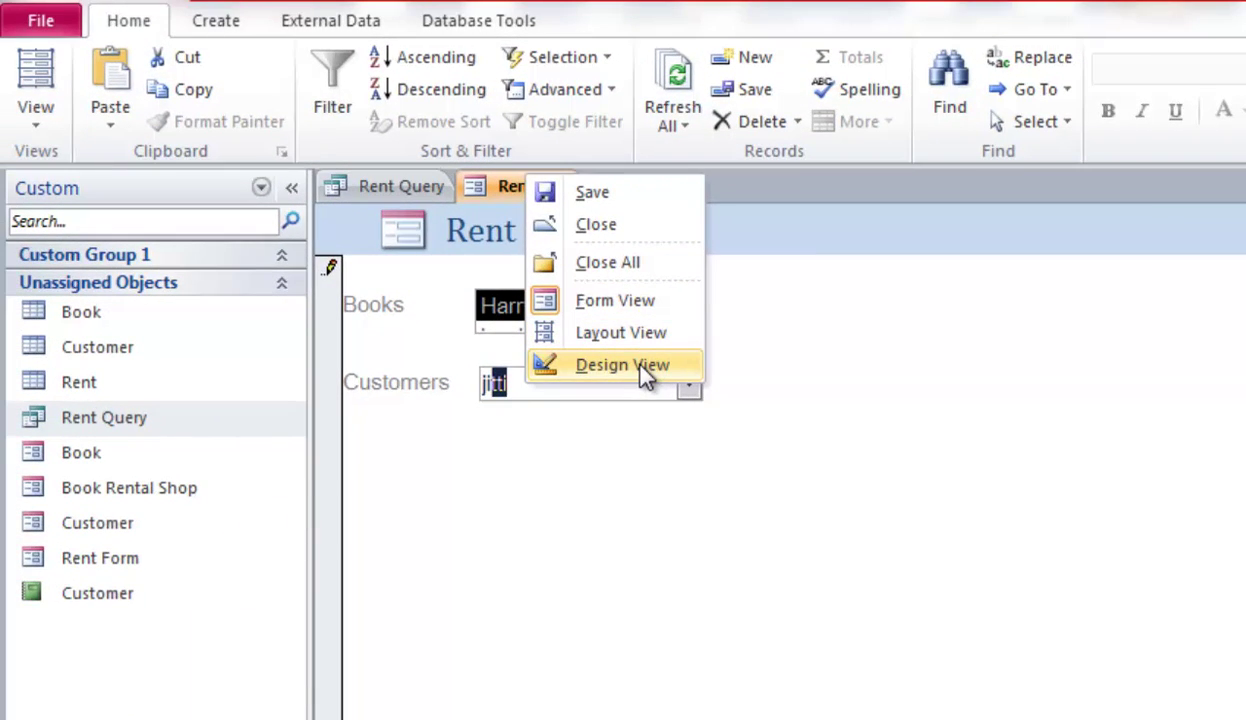
left_click(645, 367)
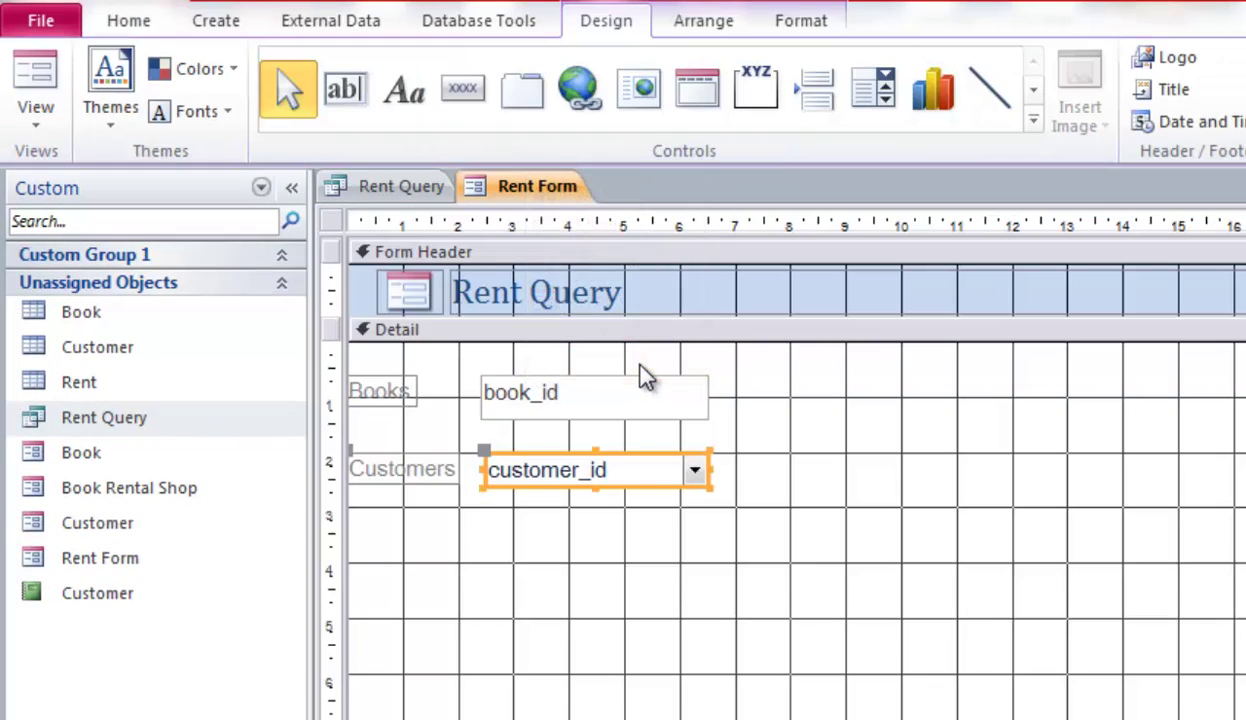
left_click(648, 592)
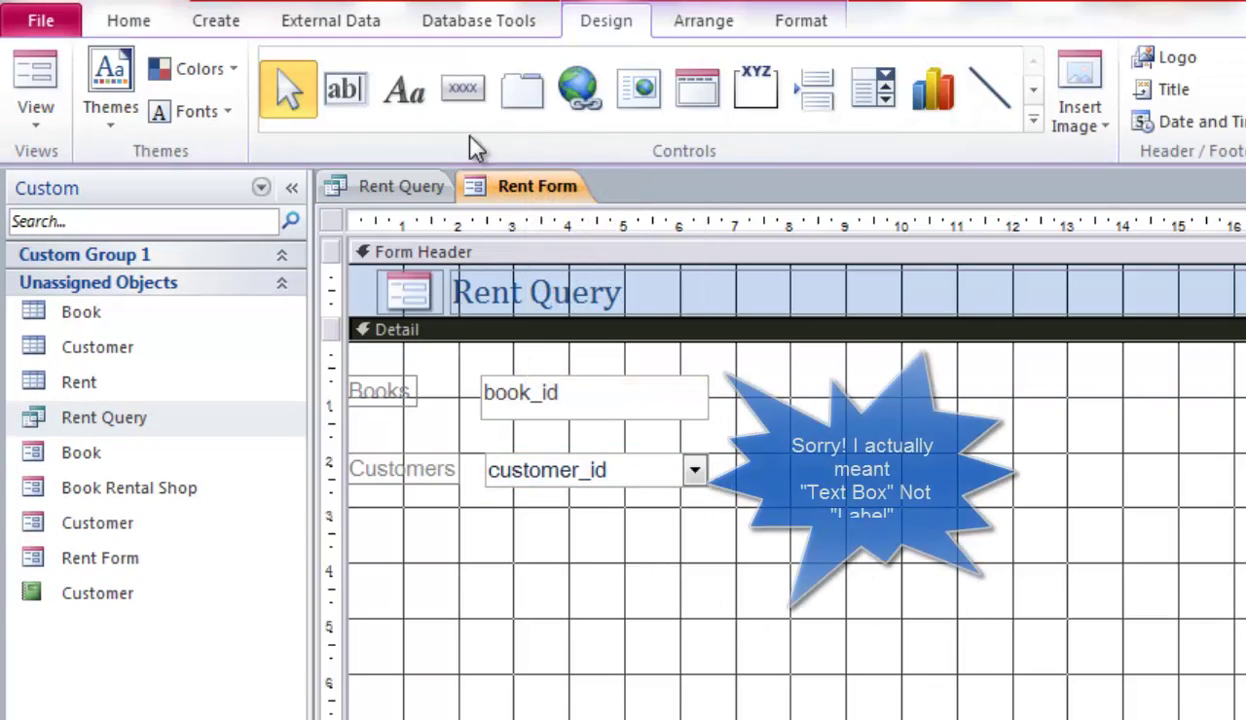
left_click(350, 112)
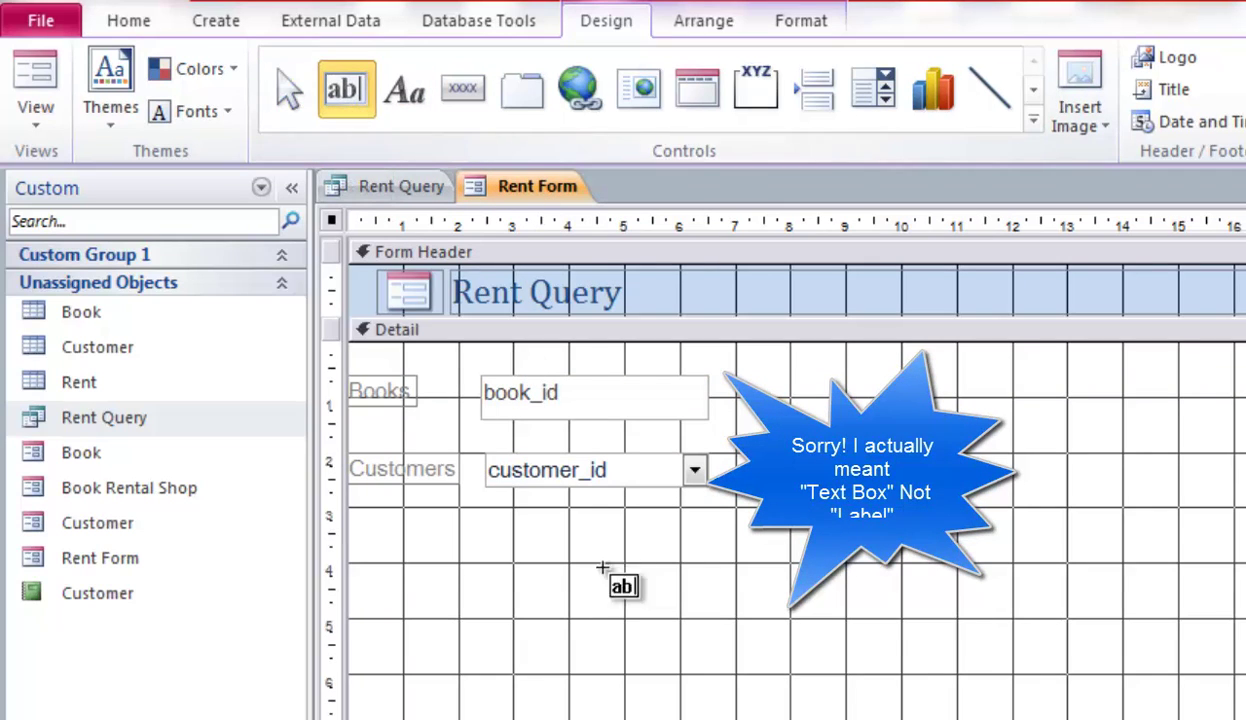
left_click_drag(500, 517, 698, 581)
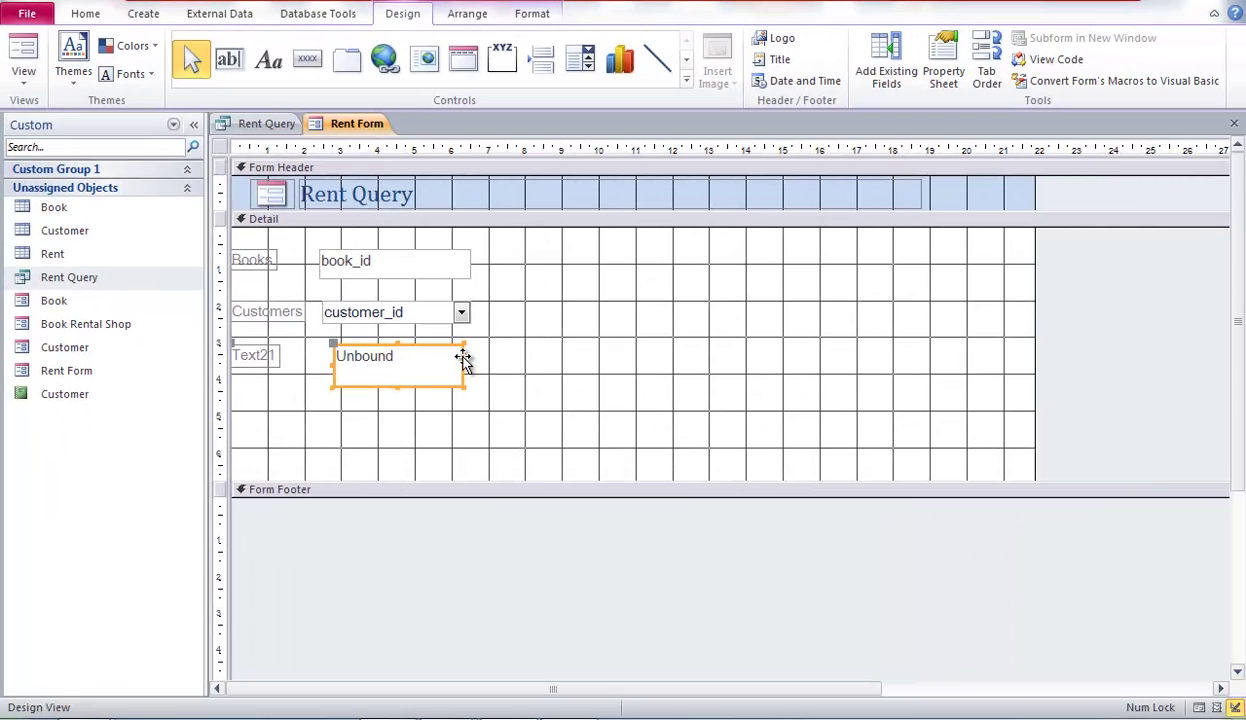
Set the new text box's control source to rent_date in its properties
right_click(463, 361)
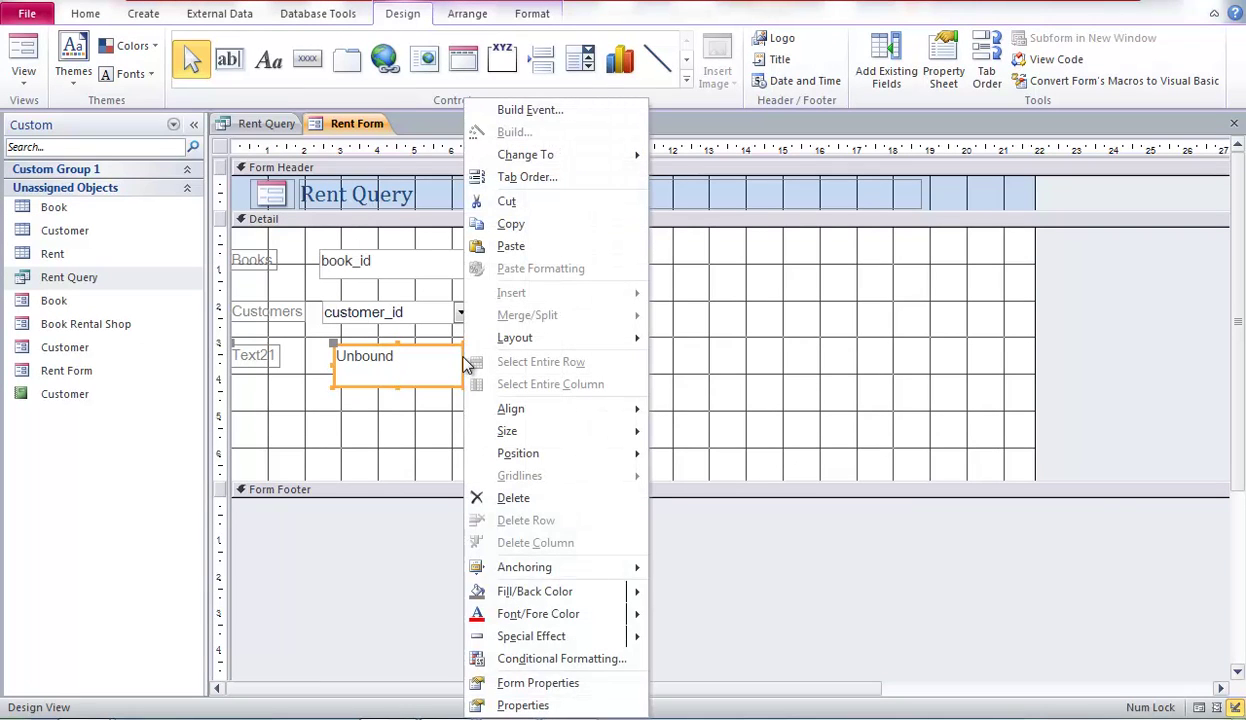
left_click(523, 705)
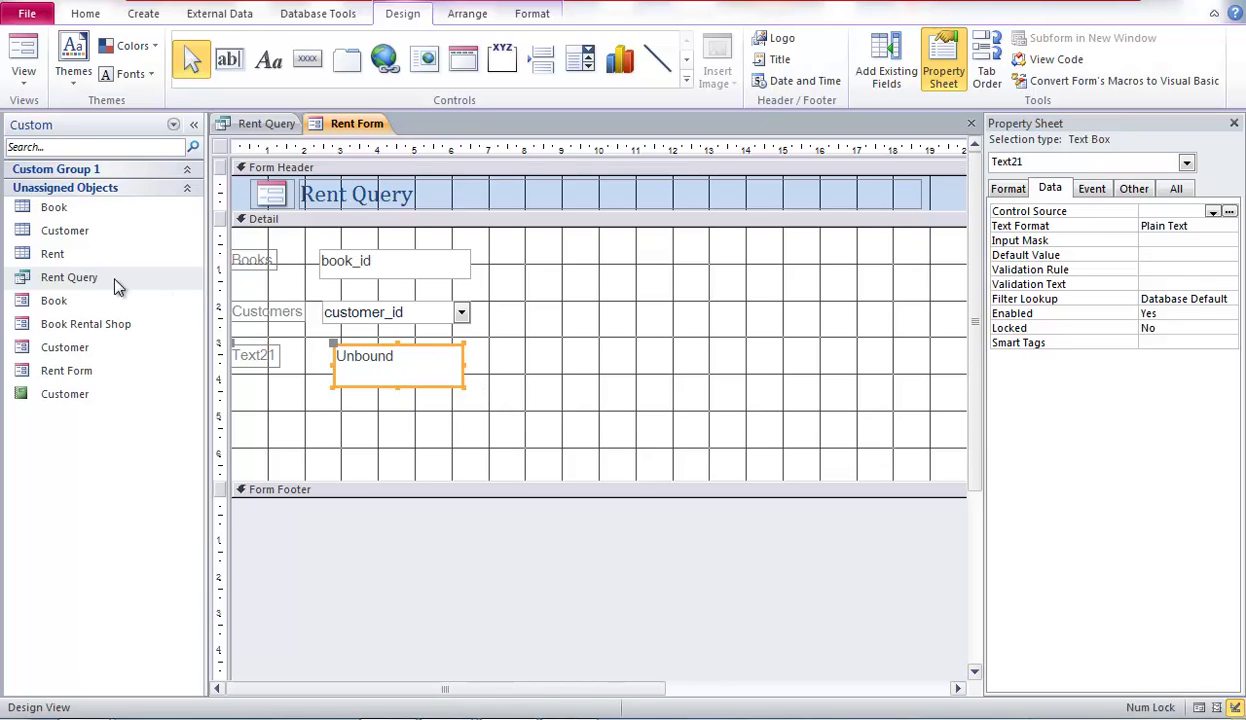
left_click(75, 277)
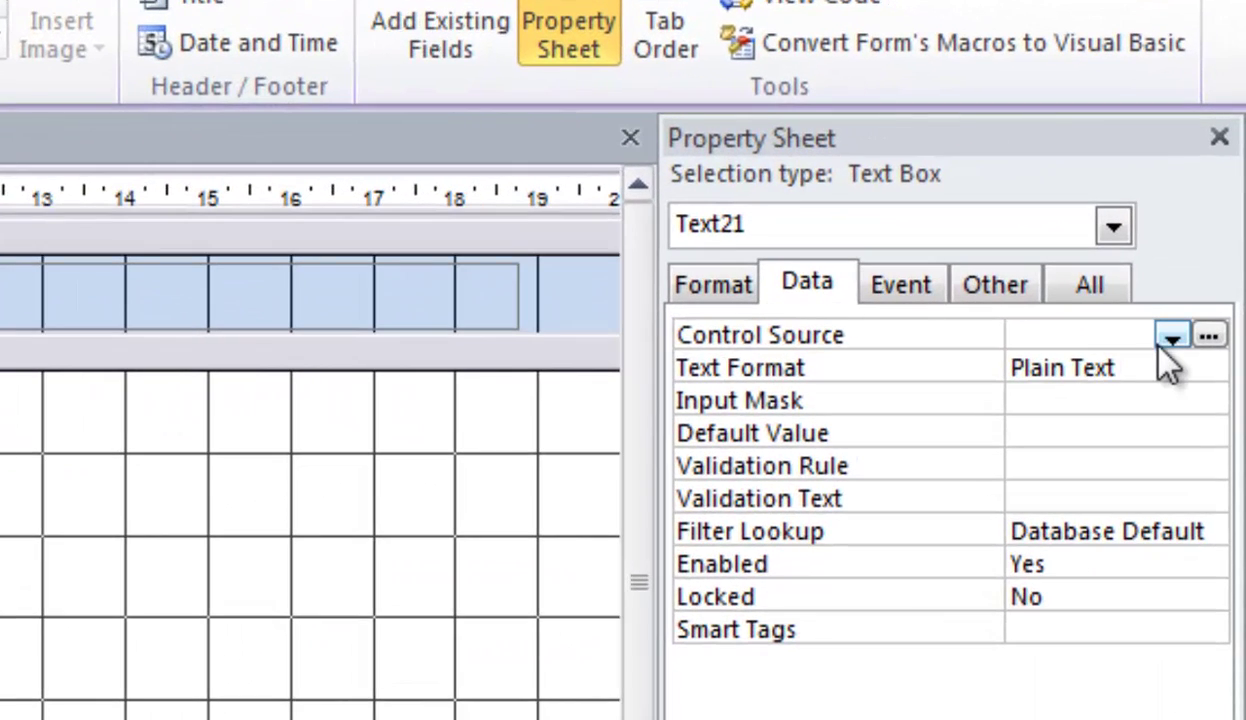
left_click(1170, 337)
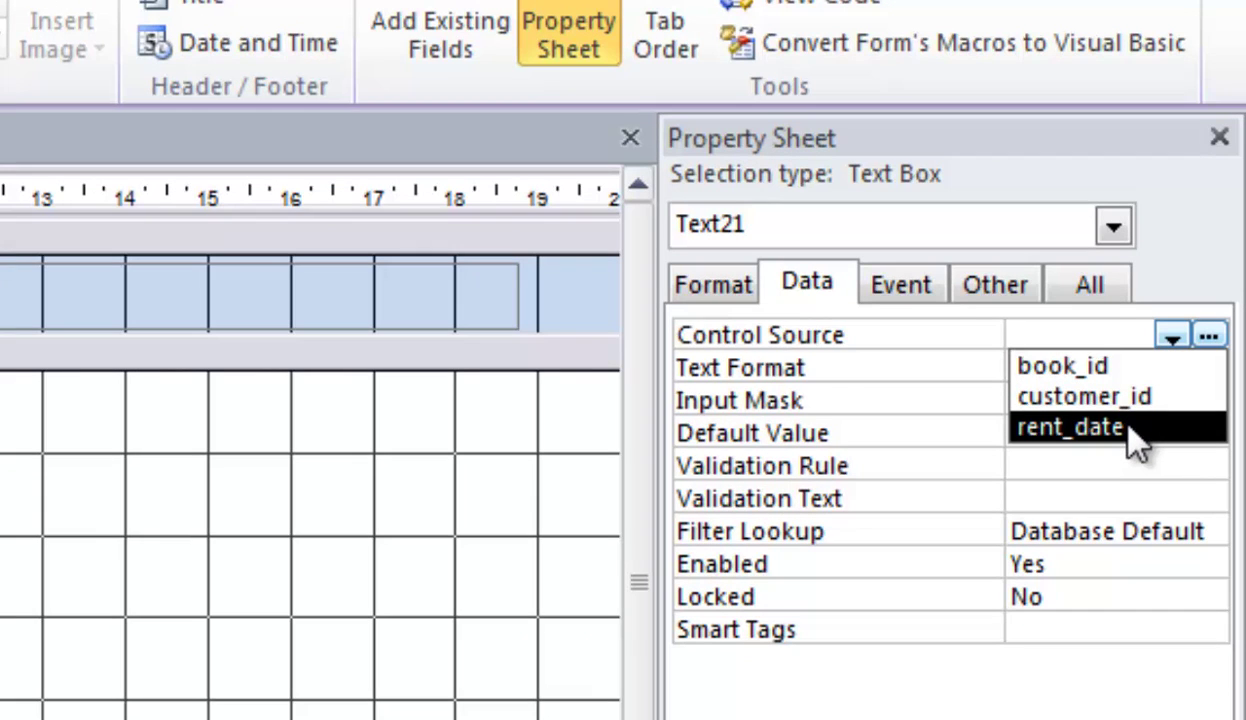
left_click(1070, 427)
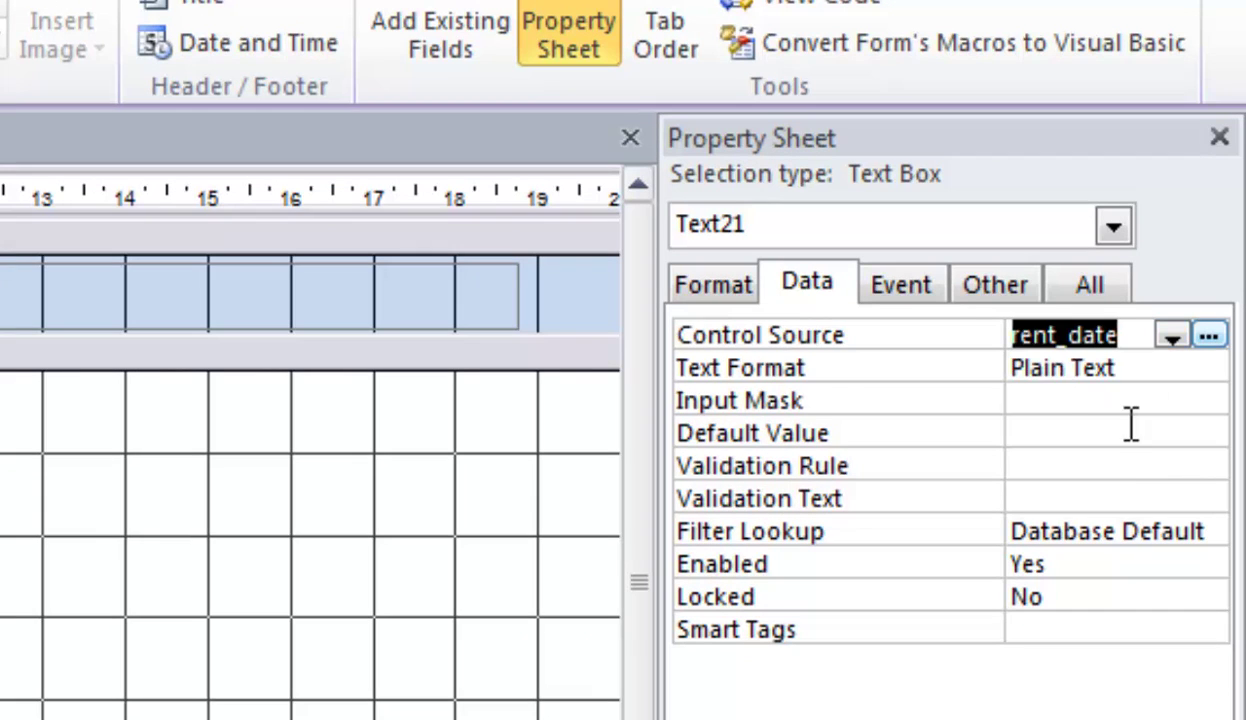
Set the display format of the rent_date text box to General Date
left_click(720, 297)
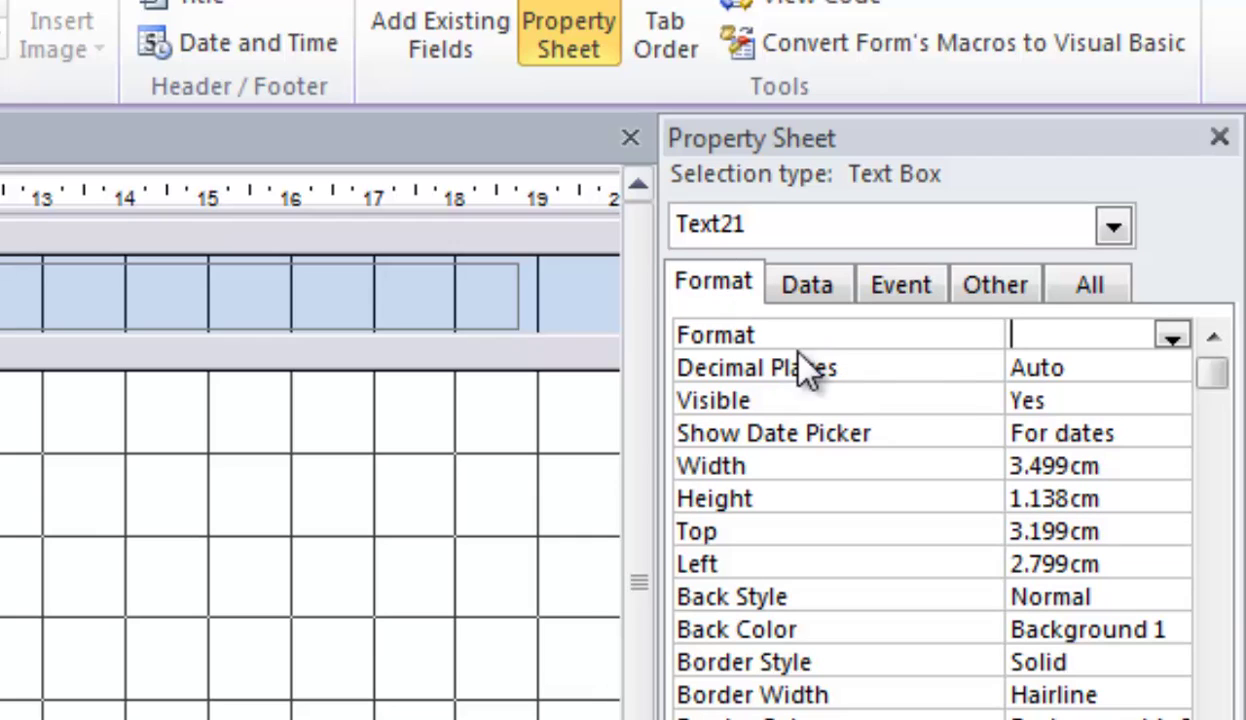
left_click(1165, 370)
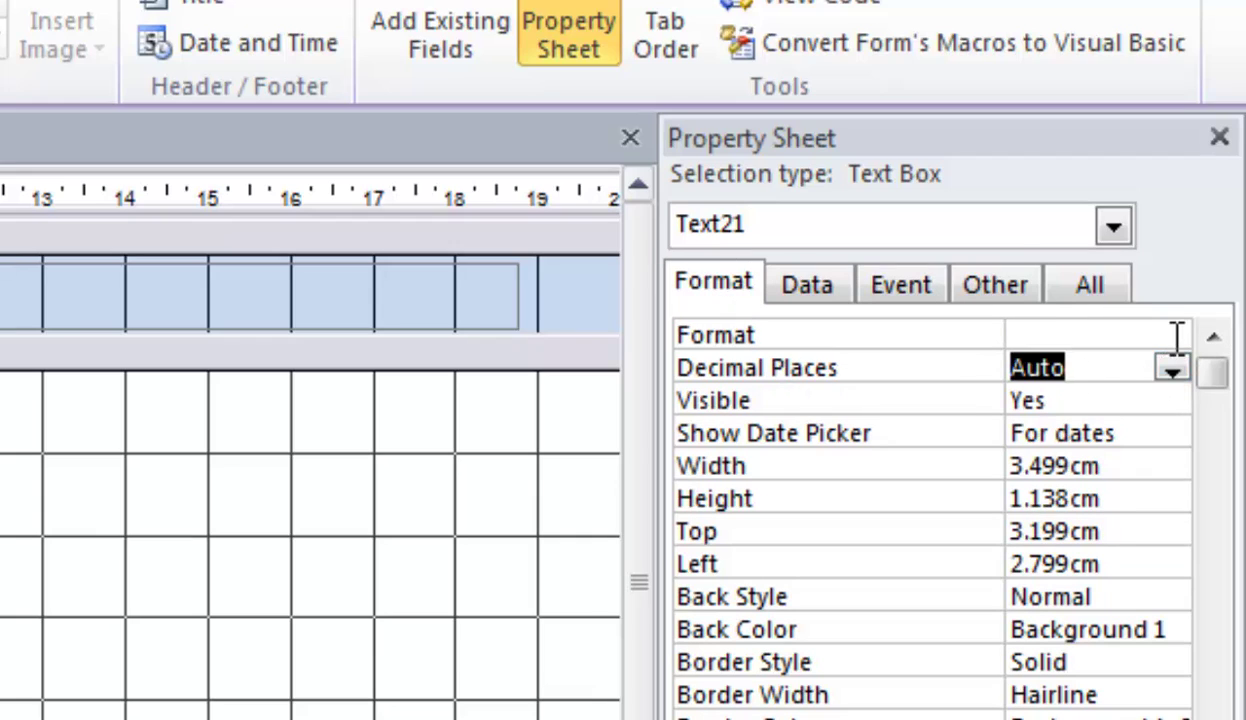
left_click(1176, 336)
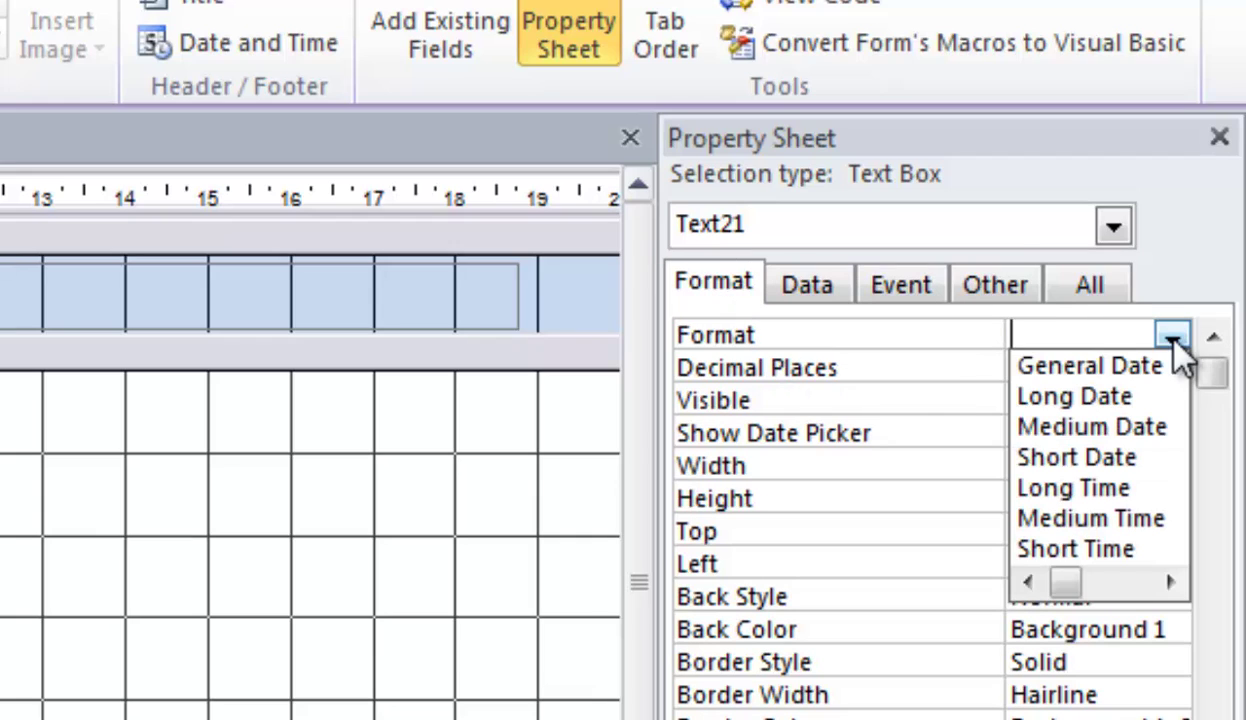
left_click(1122, 367)
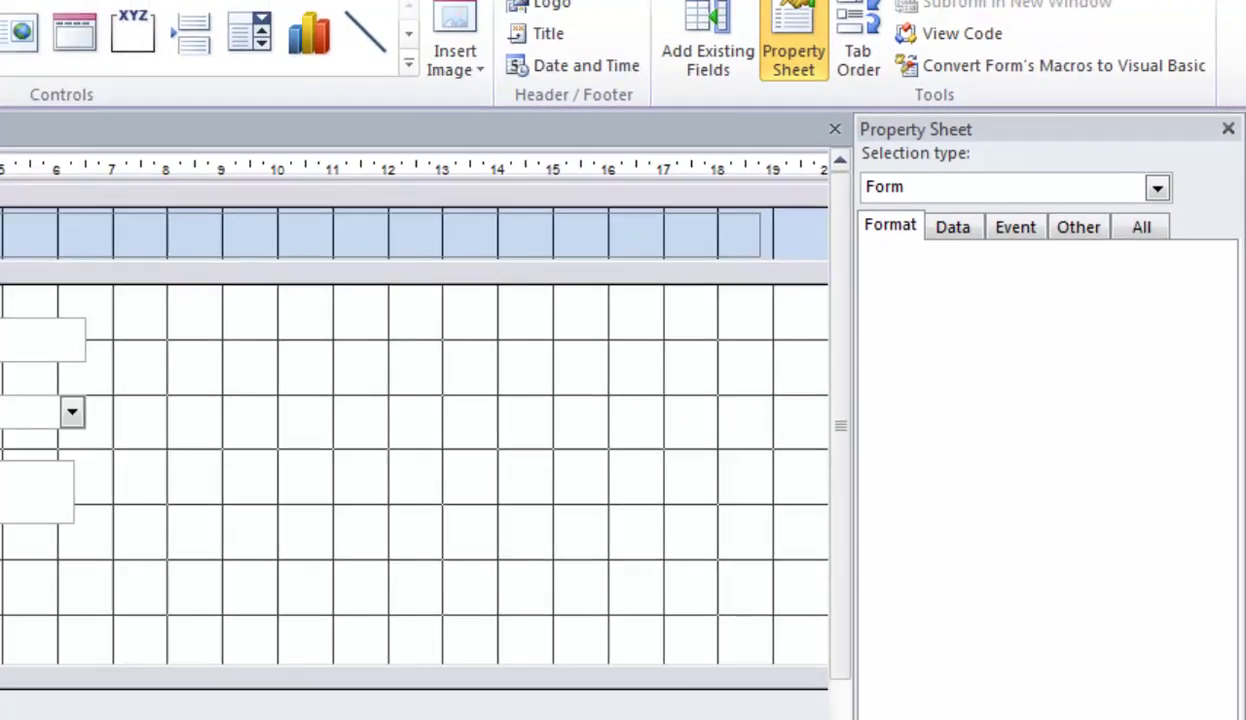
Reduce the height of the rent_date text box to about 0.69 cm
left_click(398, 394)
left_click(397, 376)
left_click(397, 376)
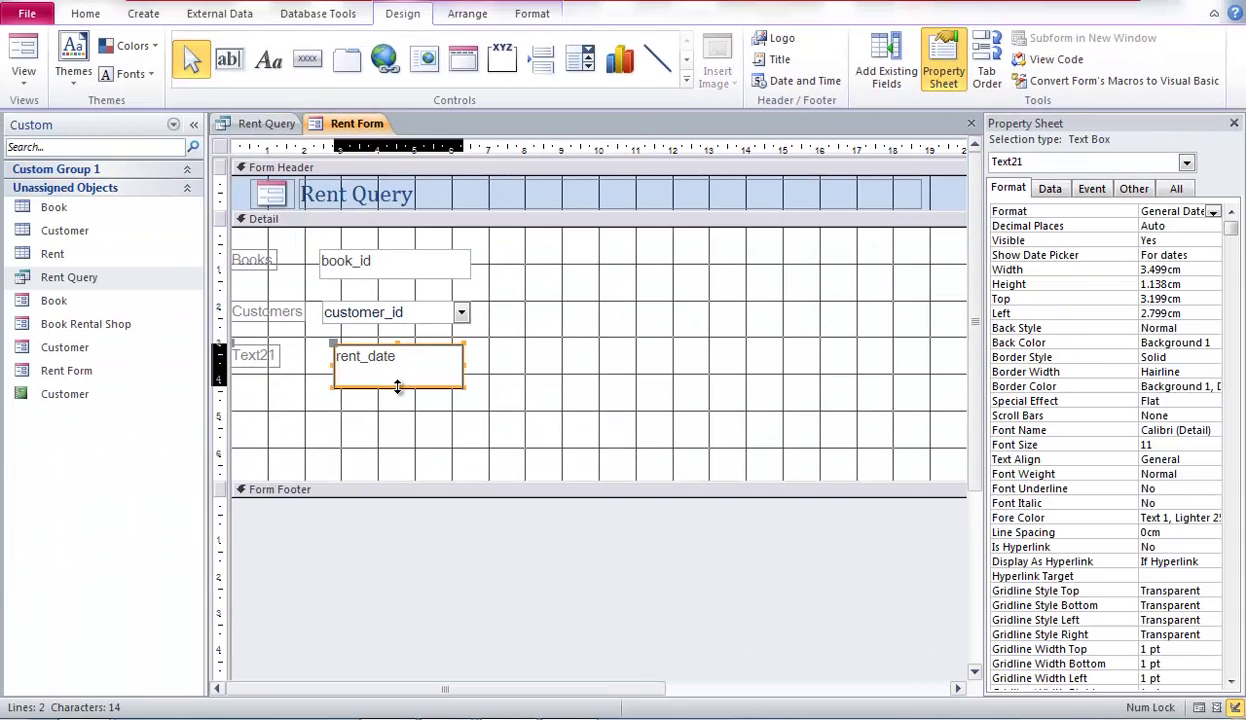
left_click_drag(397, 376, 397, 371)
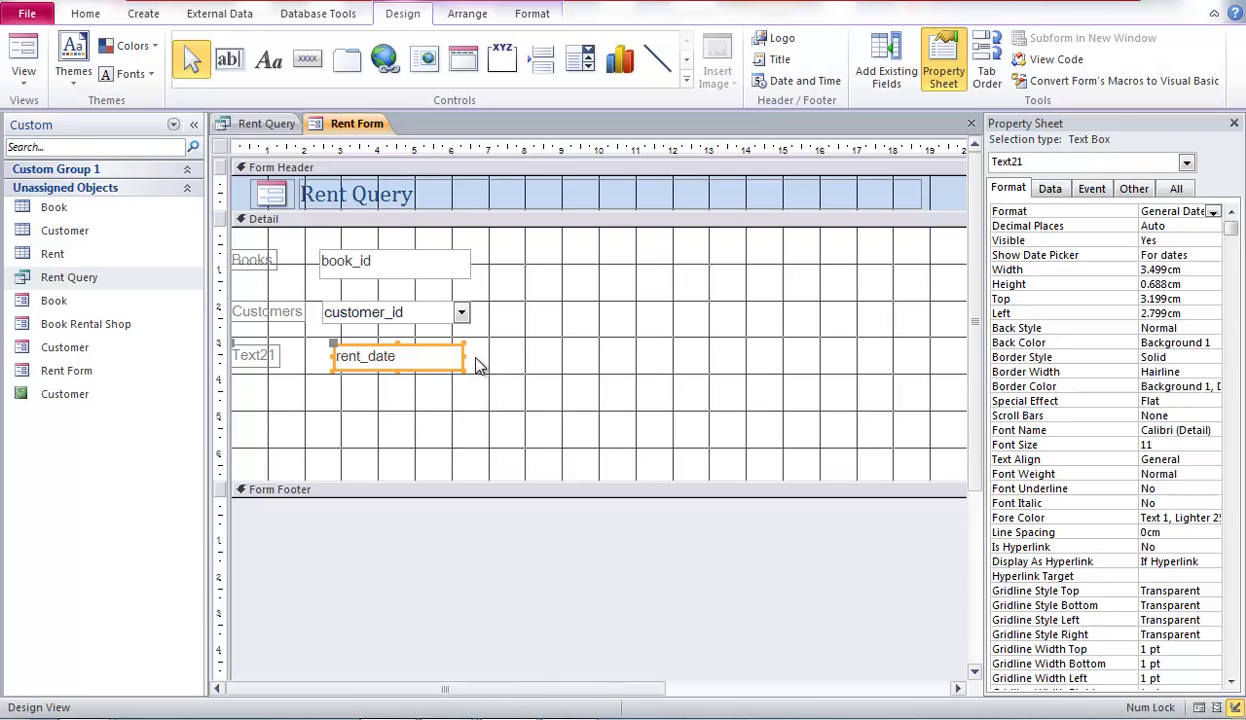
Add a command button below the rent_date text box with the Record Operations action Add New Record
left_click(313, 68)
left_click_drag(332, 389, 424, 428)
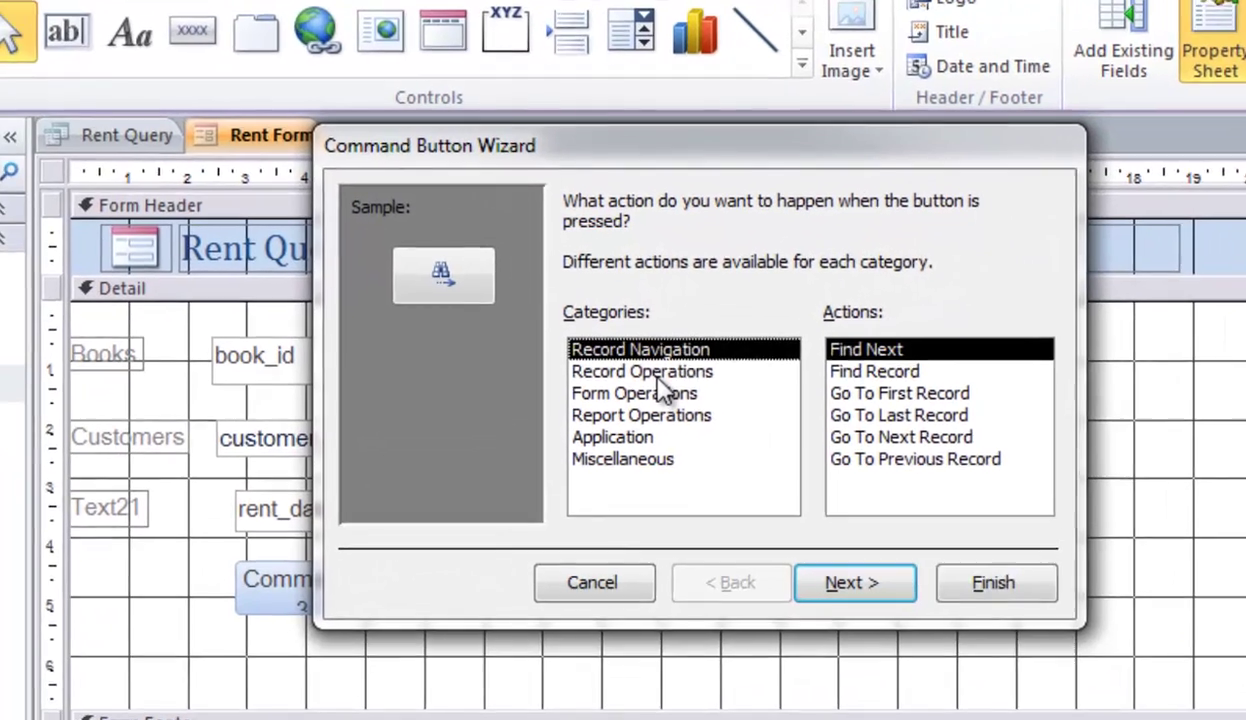
left_click(660, 376)
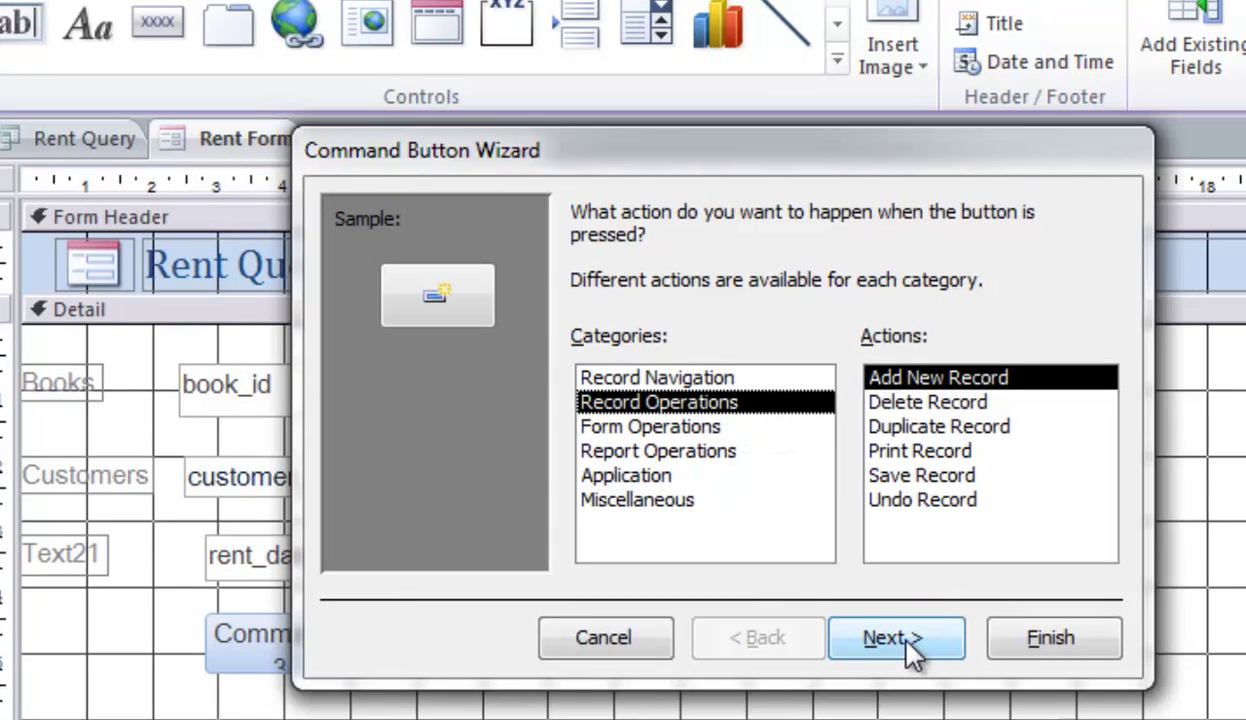
left_click(910, 650)
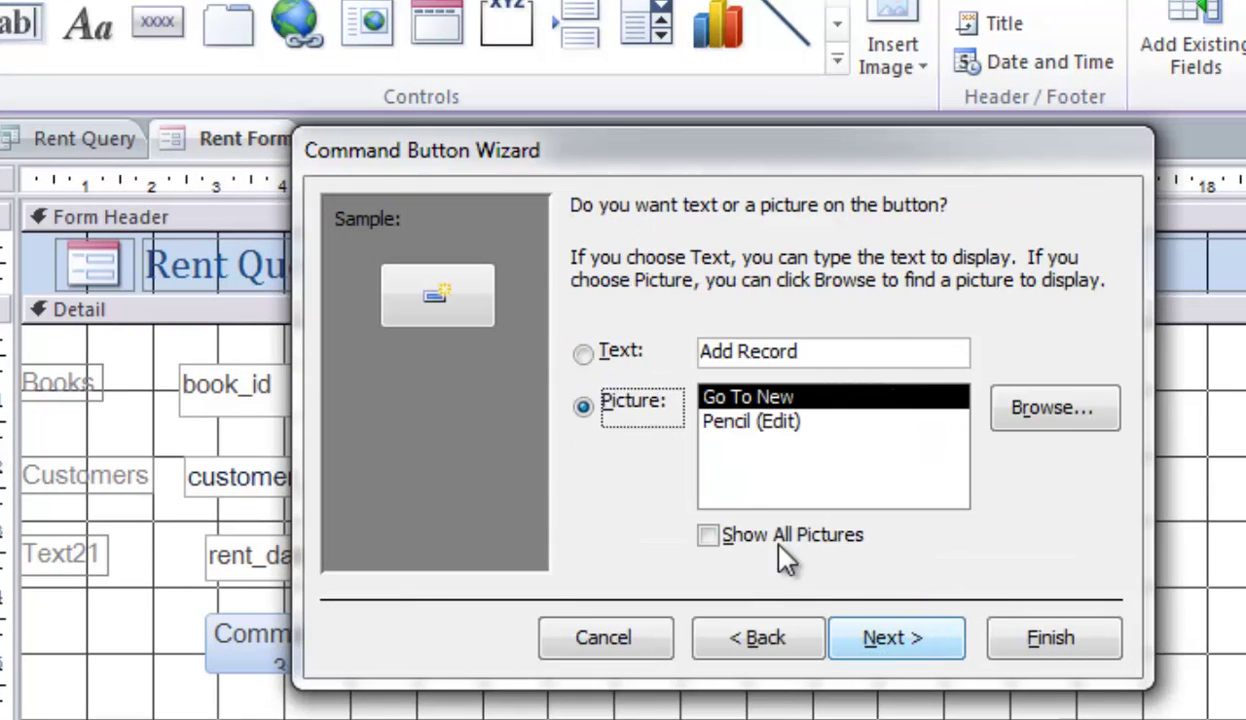
Caption the command button with the text Add New Transaction, keep its default name and finish the wizard
left_click(612, 352)
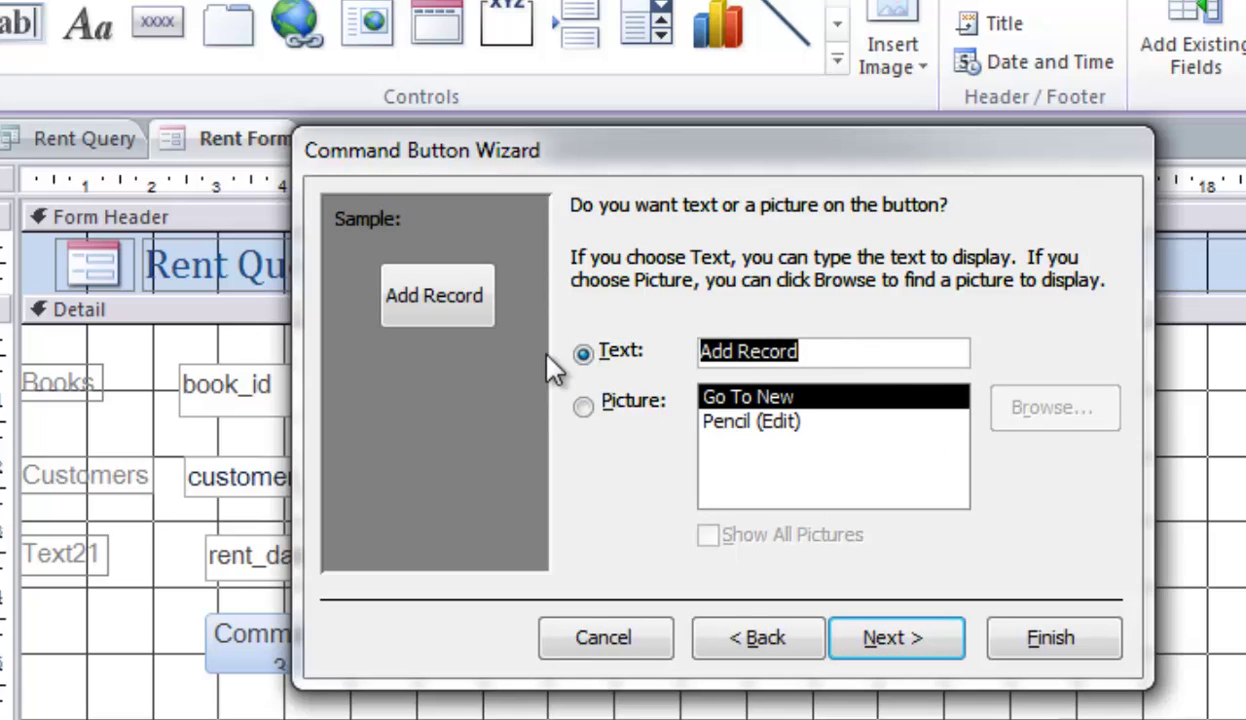
type("A")
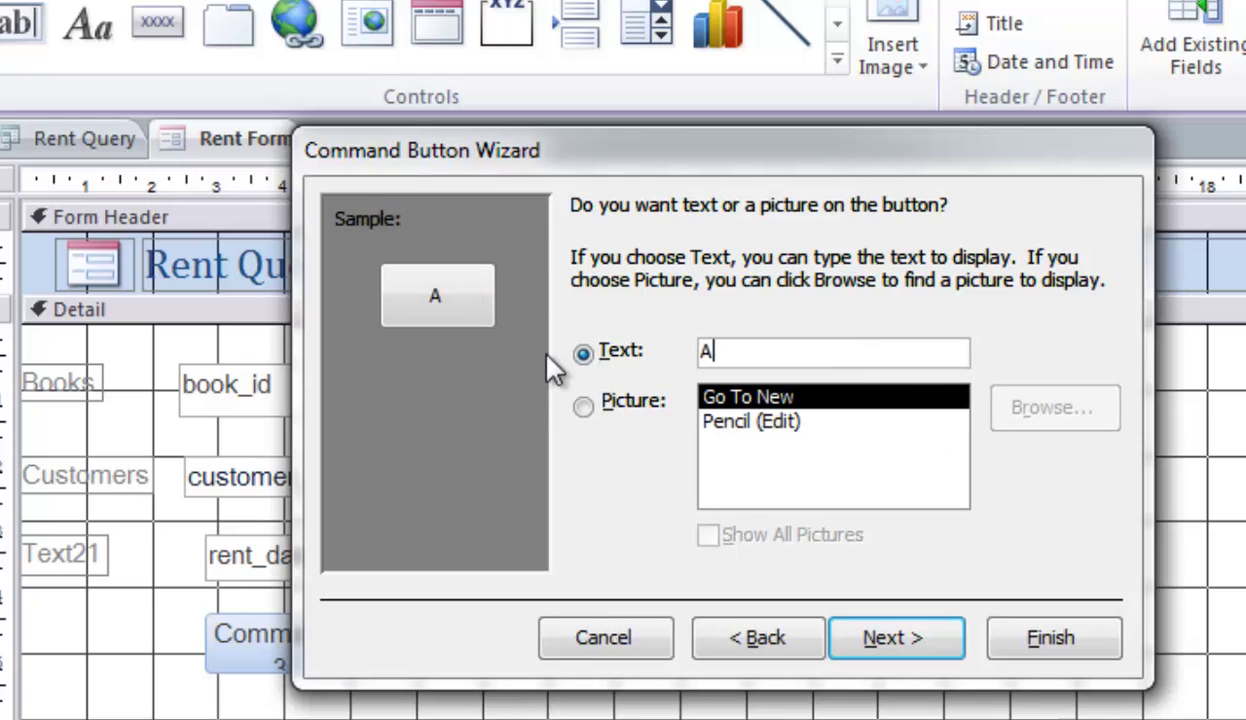
type("dd New")
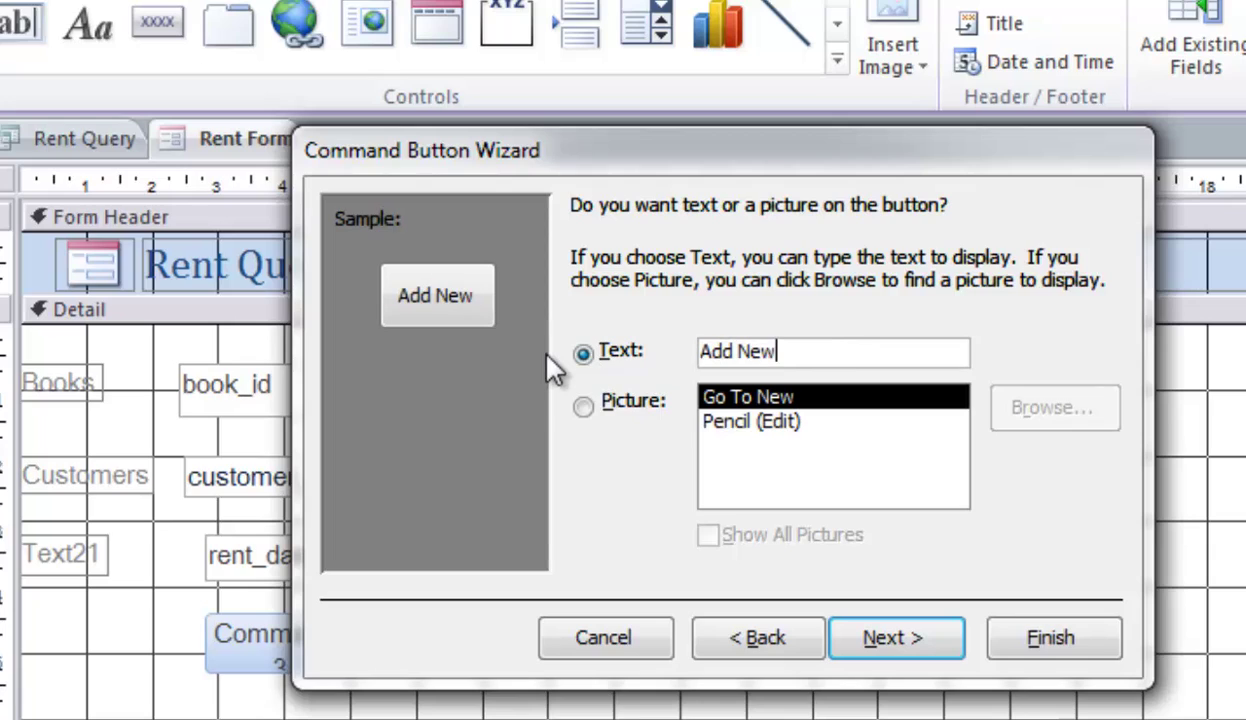
type(" TRan")
key("BackSpace")
key("BackSpace")
key("BackSpace")
type("ran")
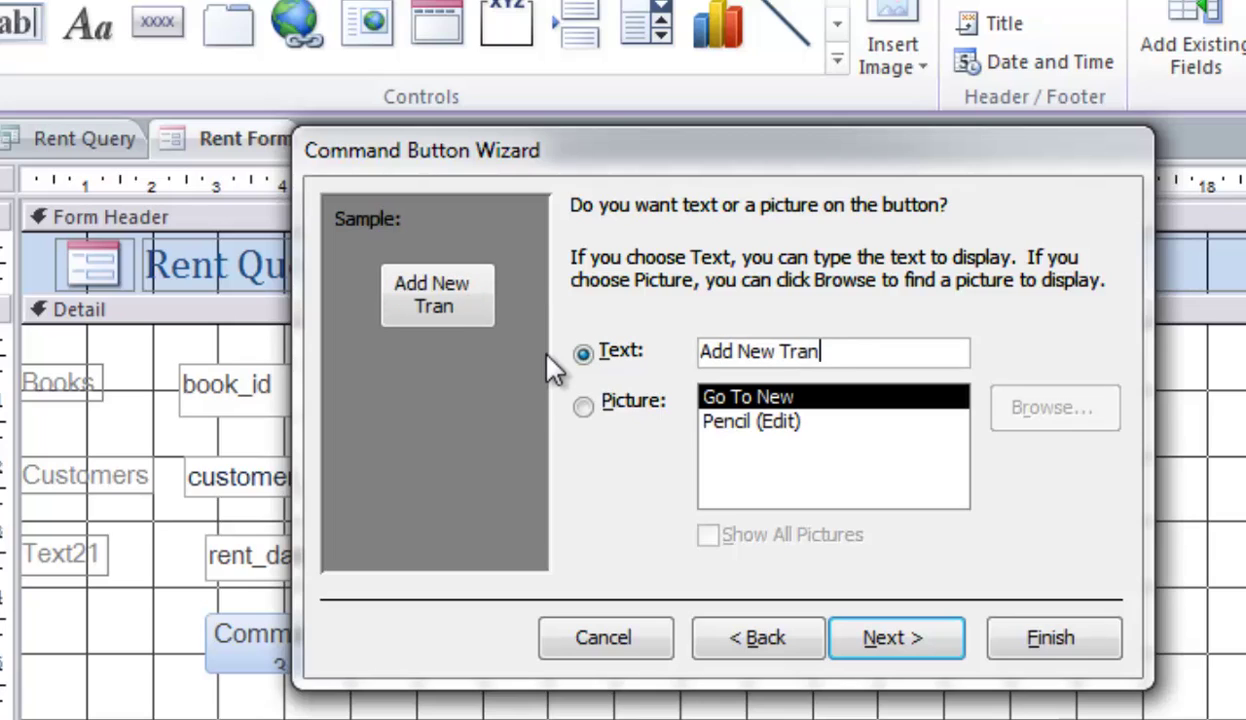
type("saction")
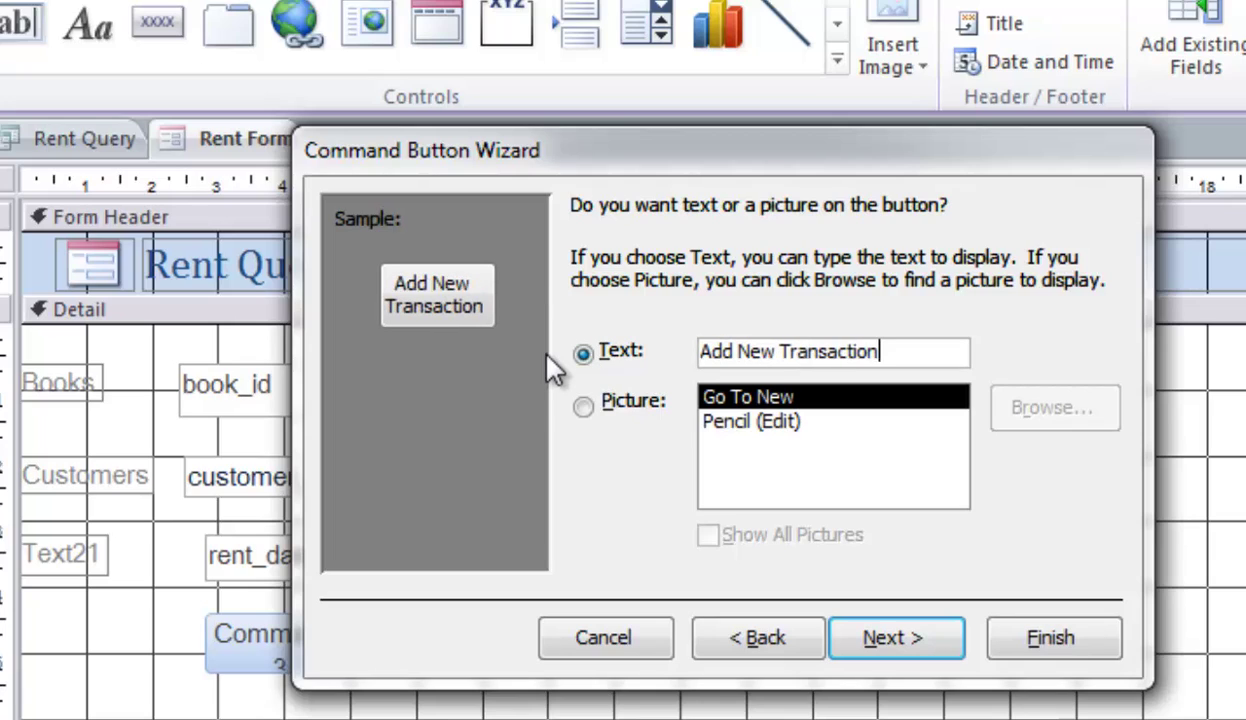
left_click(940, 639)
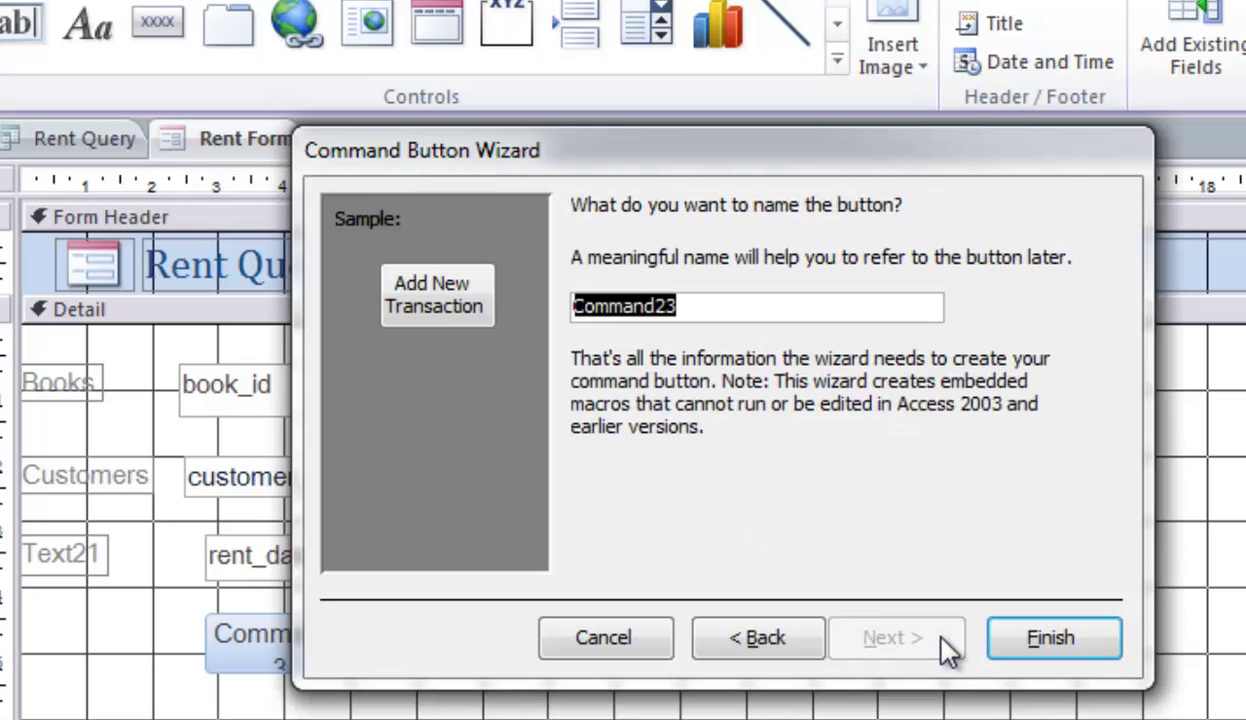
left_click(1085, 648)
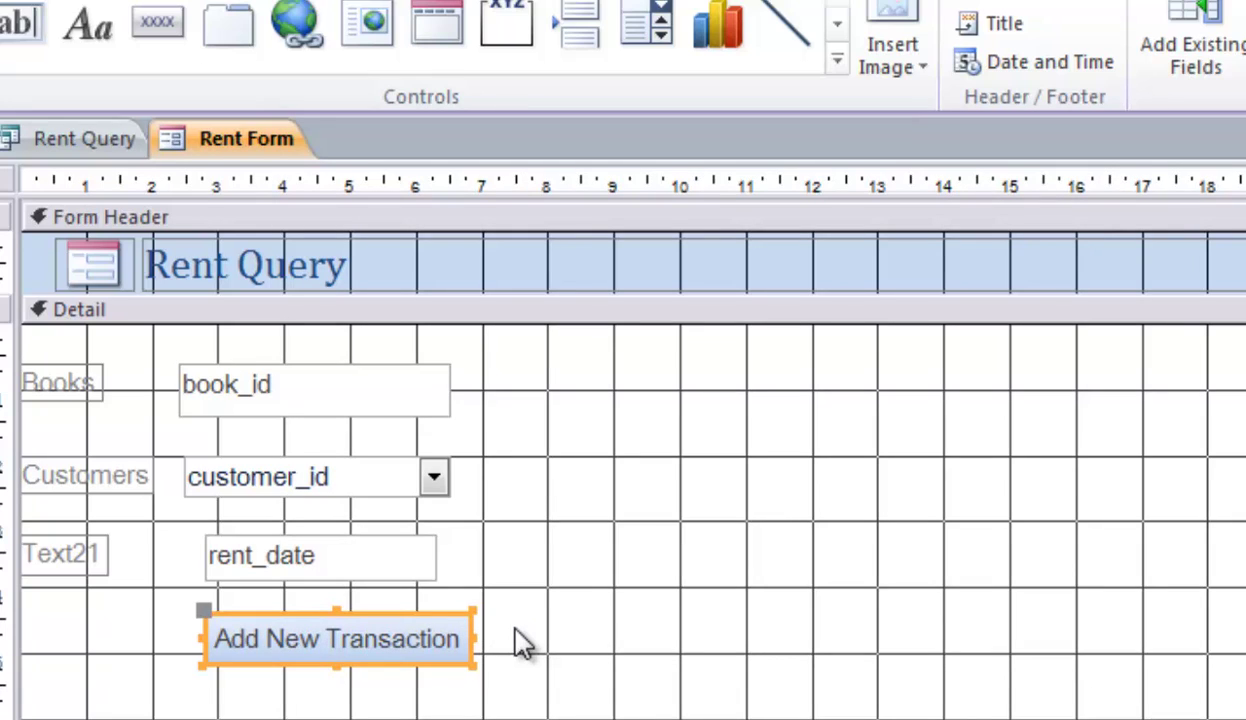
Save the changes to Rent Form and display it in Form View
right_click(240, 143)
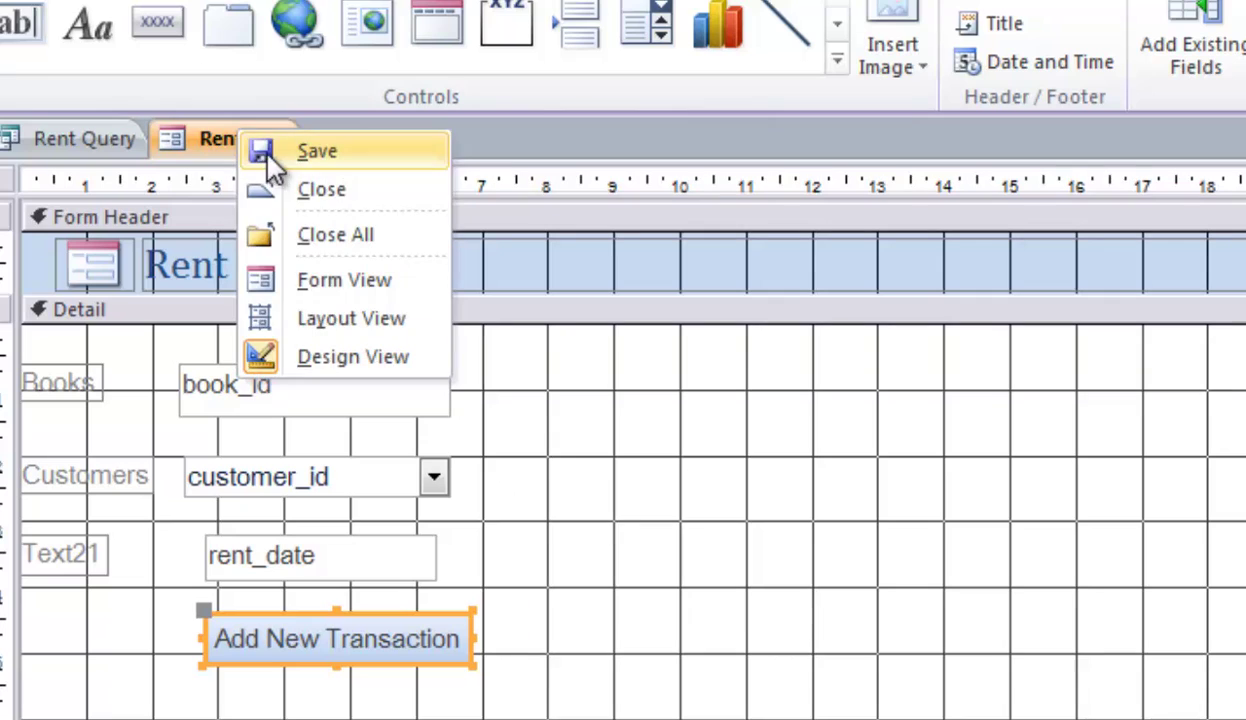
left_click(268, 152)
right_click(226, 145)
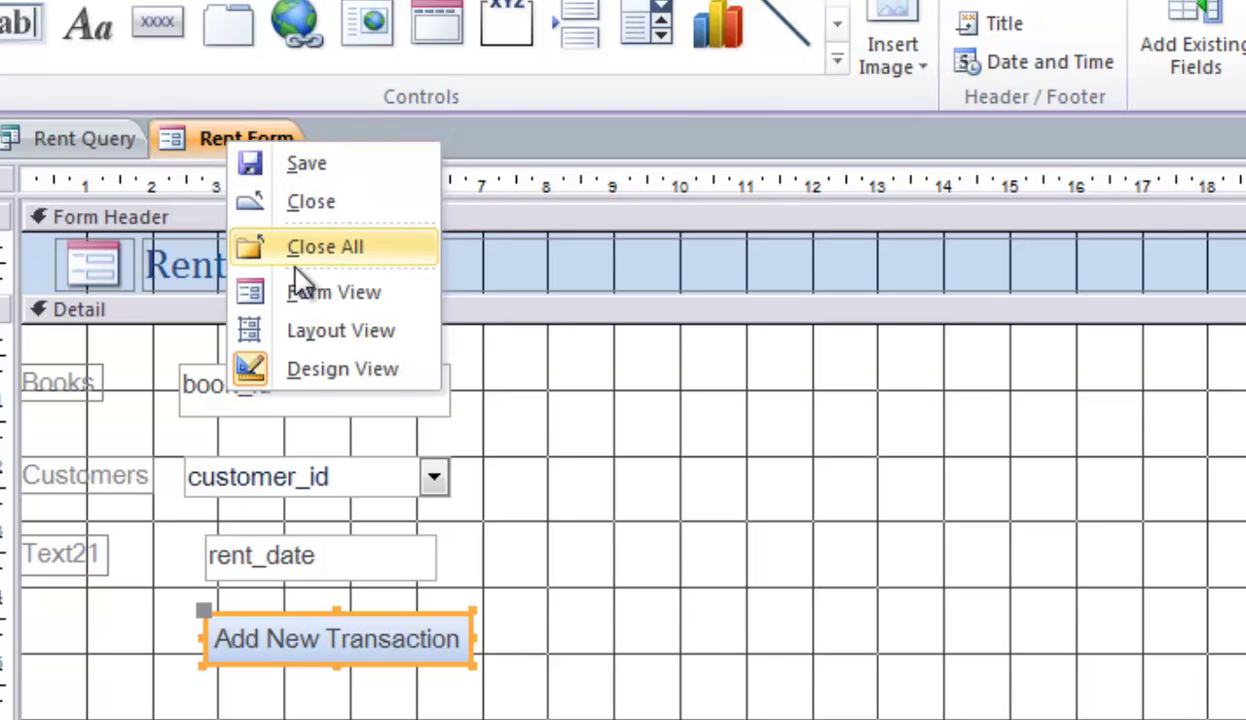
left_click(312, 292)
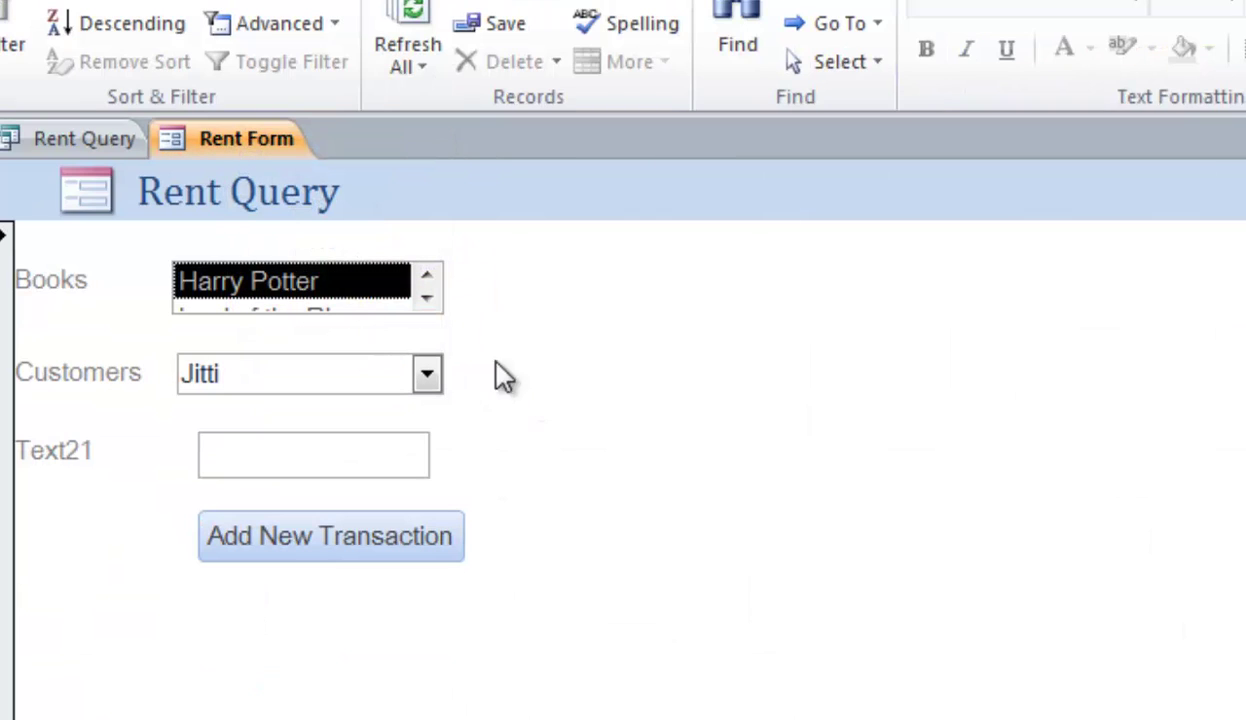
Keep Harry Potter as the rented book and choose the second customer in the Customers list
left_click(427, 297)
left_click(424, 276)
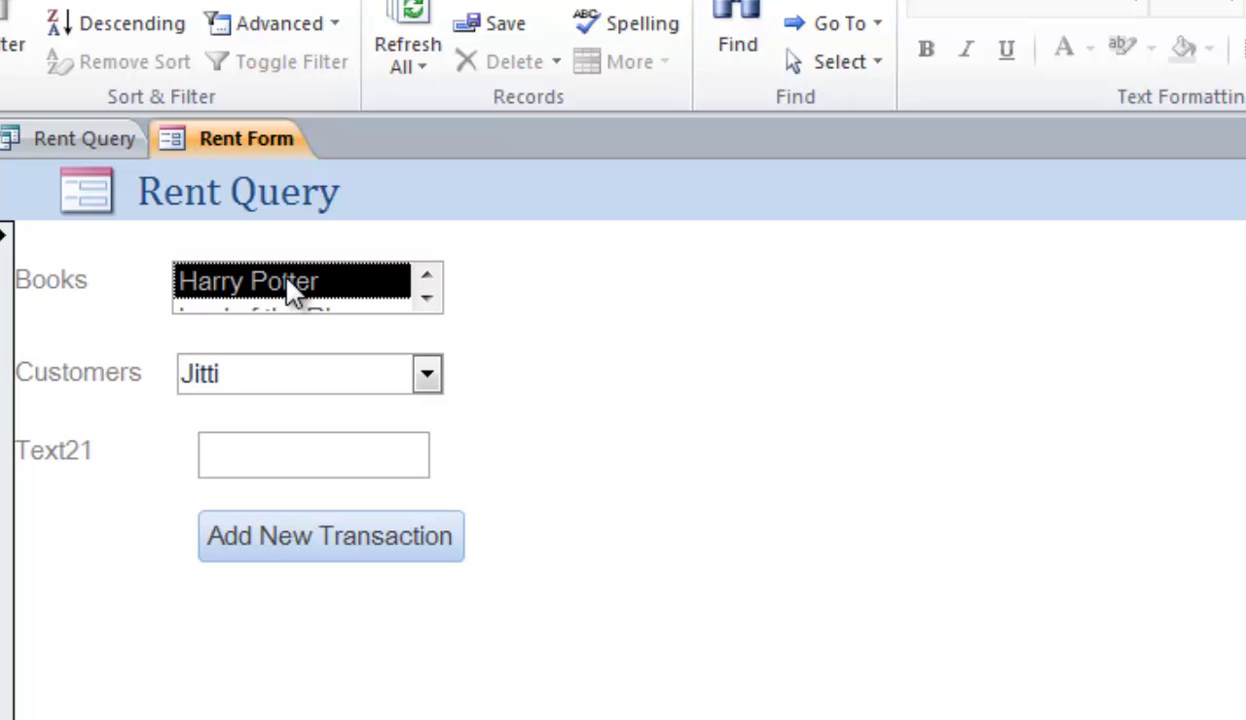
left_click(427, 373)
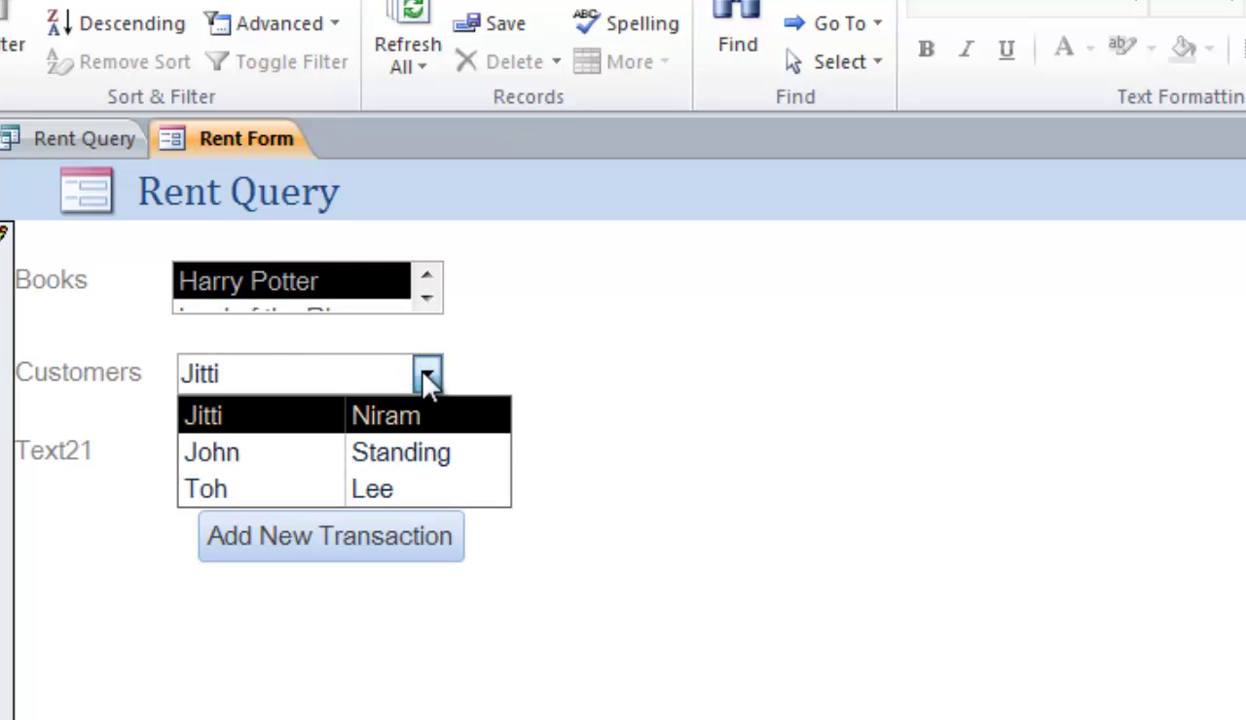
left_click(315, 452)
Set the rent date to 04/12/2013 with the date picker and start a new transaction
left_click(327, 463)
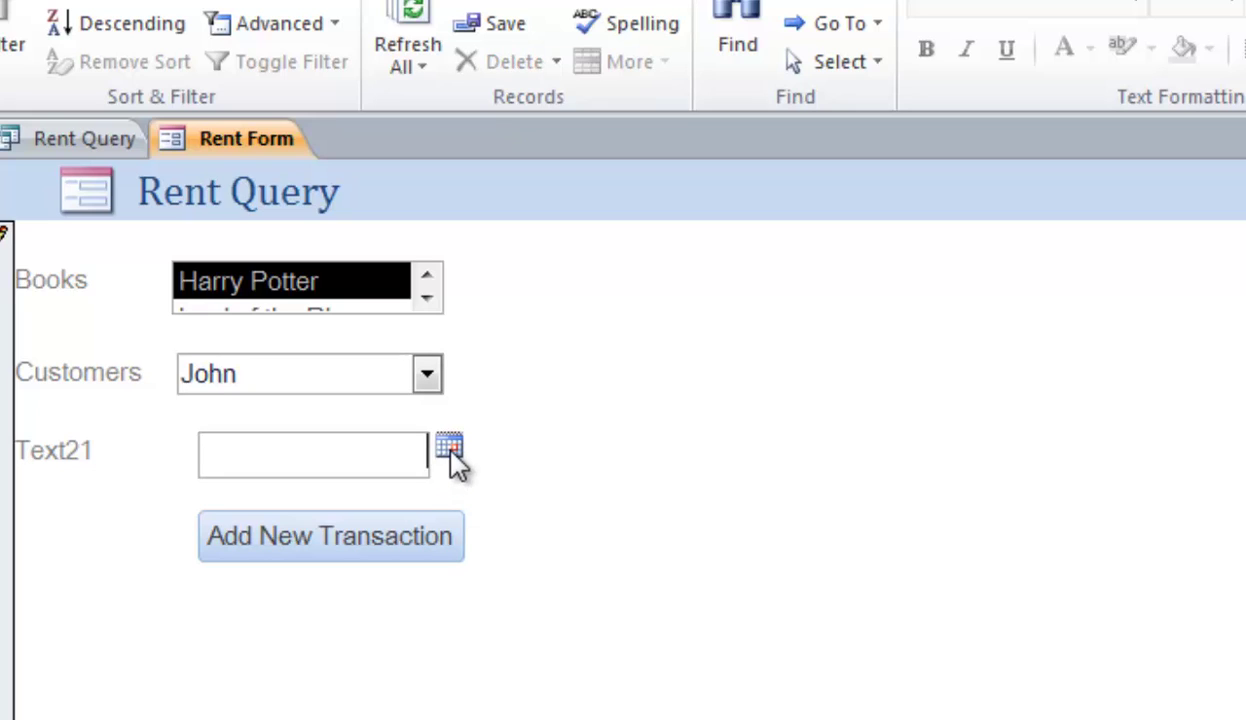
left_click(449, 448)
left_click(296, 710)
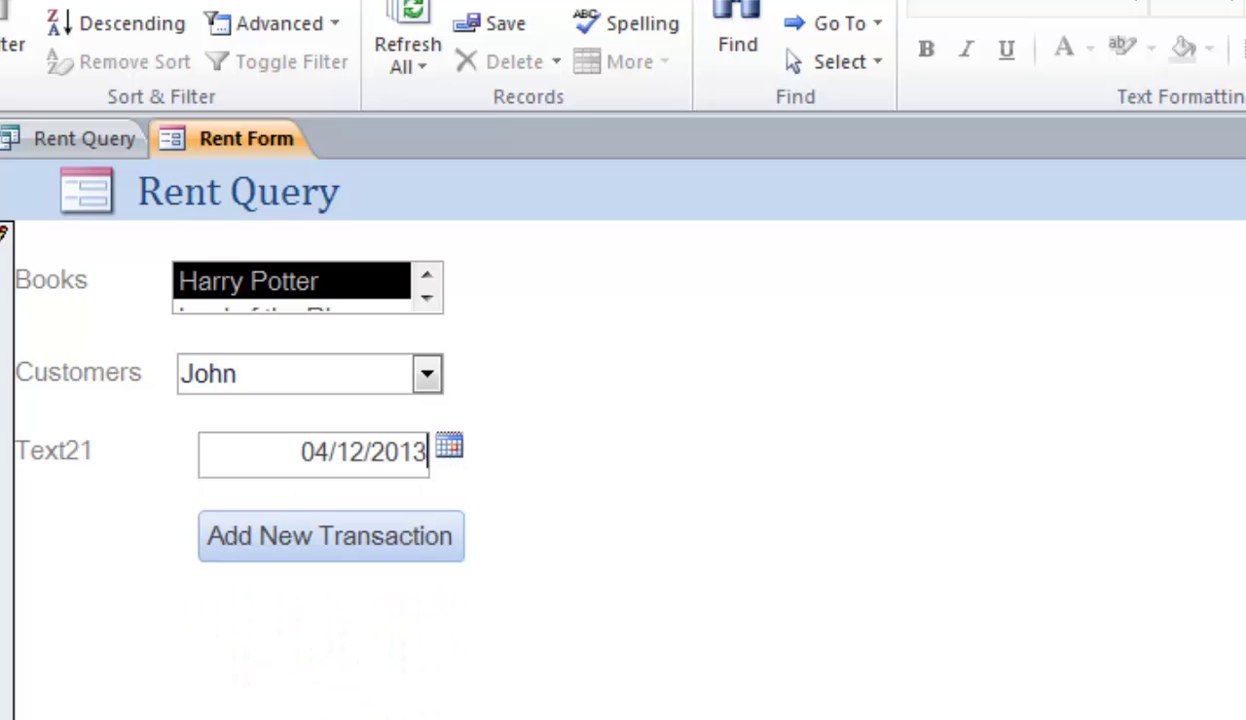
left_click(374, 536)
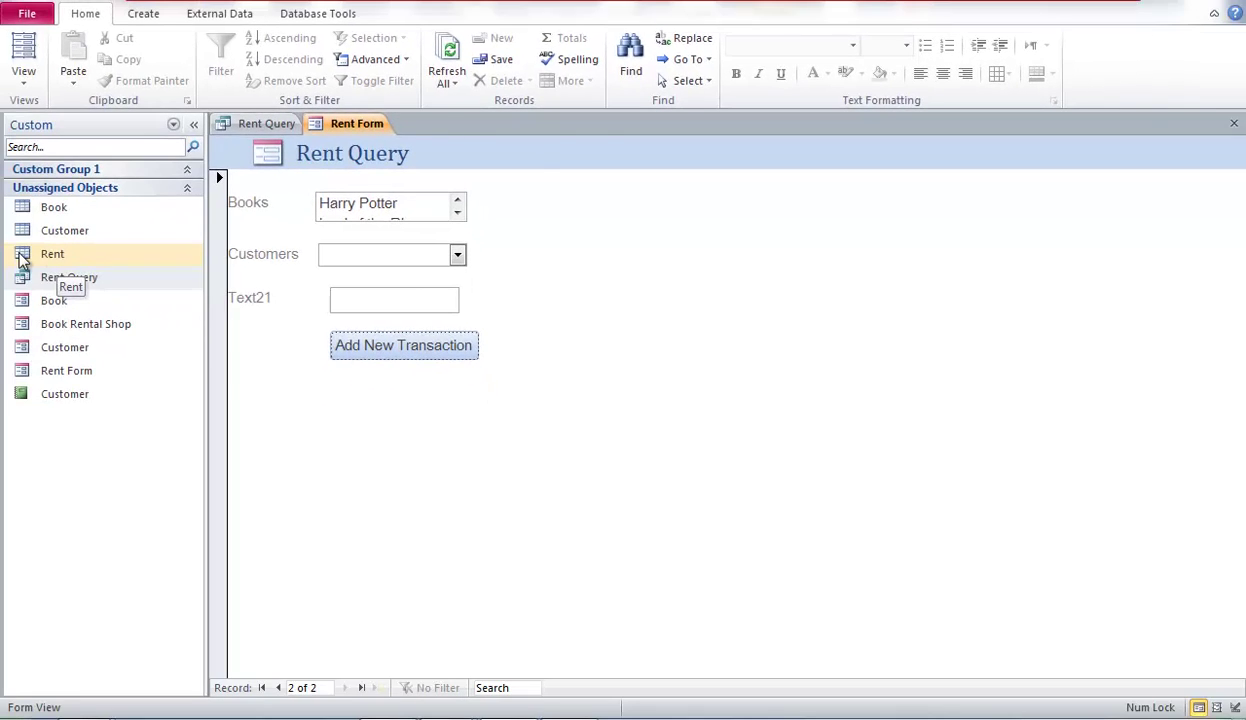
Check the stored record in the Rent table and return to Rent Form
double_click(22, 256)
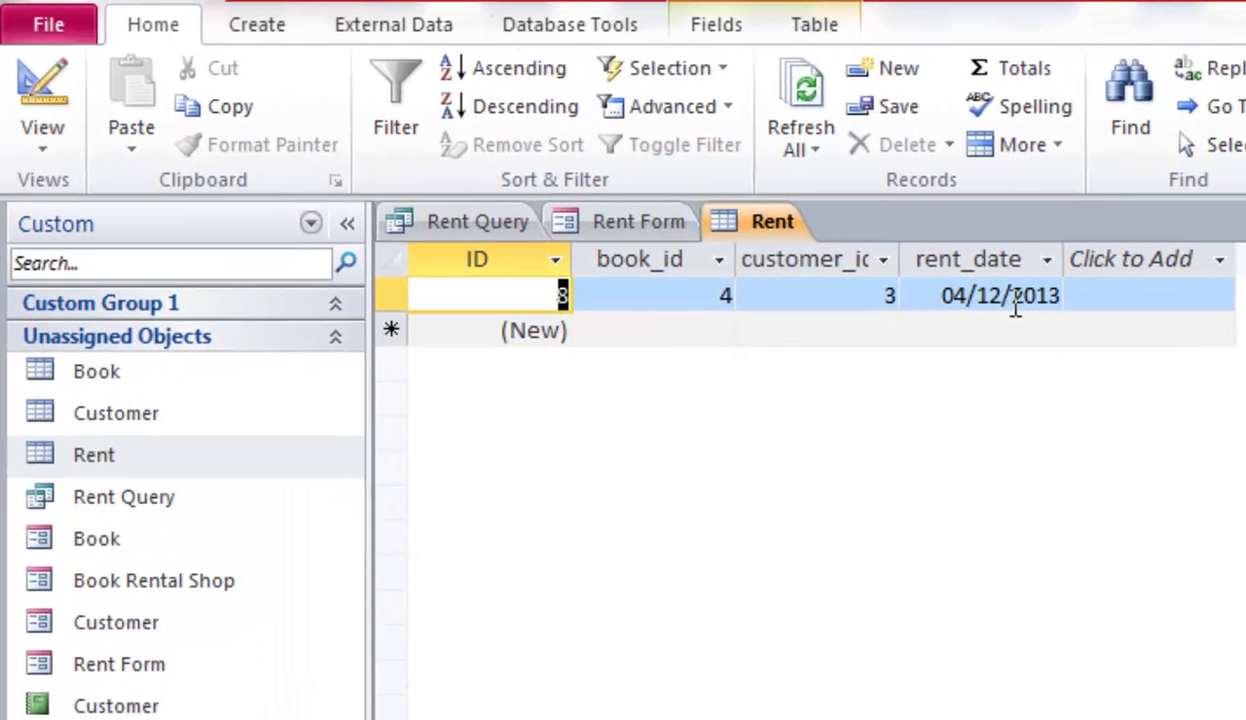
left_click(648, 230)
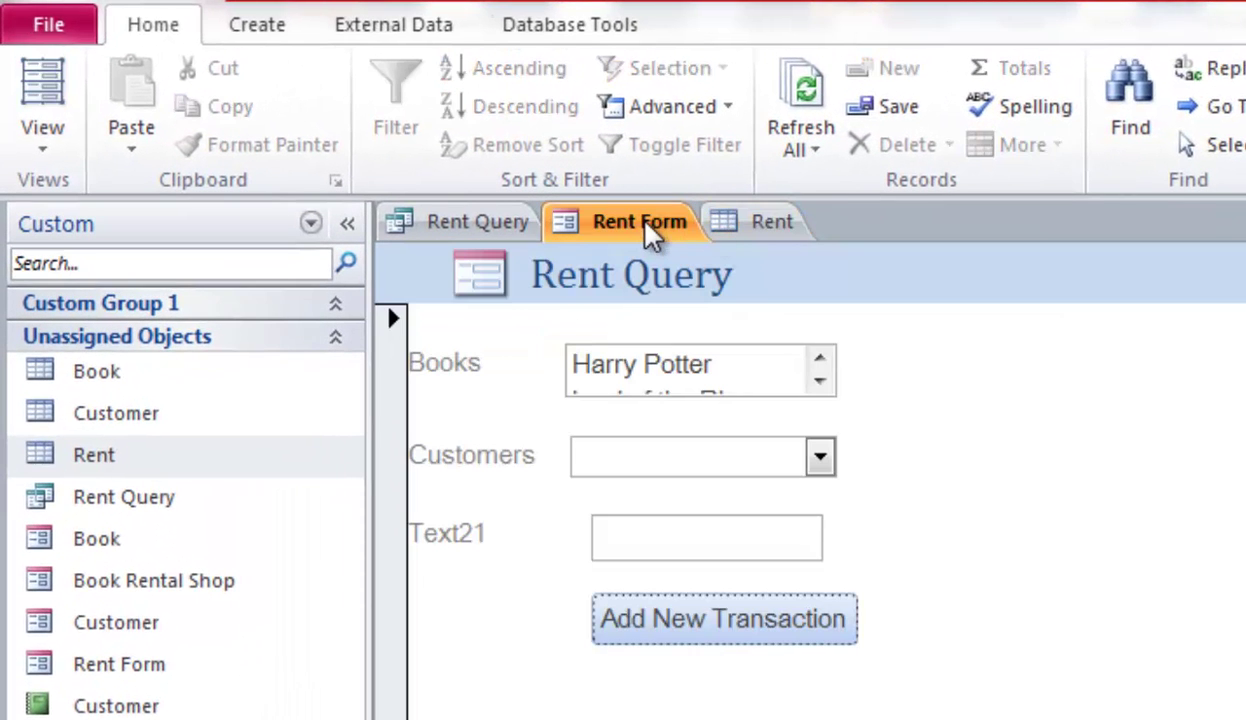